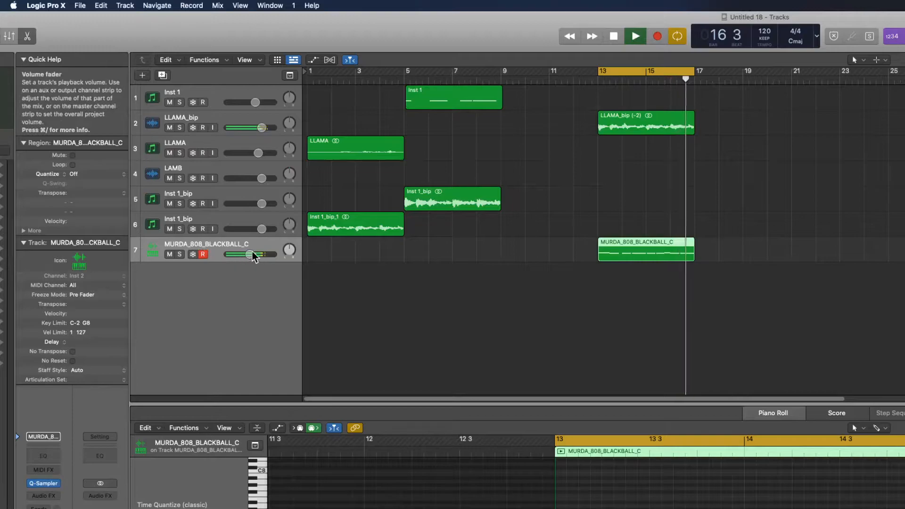
Raise the volume of the MURDA_808_BLACKBALL_C track.
drag(250, 254, 262, 255)
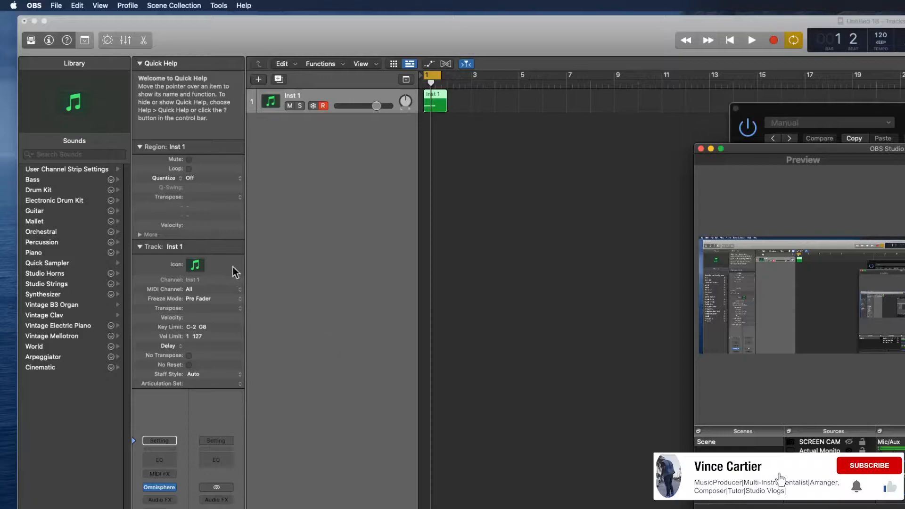
Minimize OBS Studio, close the Omnisphere plug-in window, and switch to the Logic Pro X project.
click(711, 149)
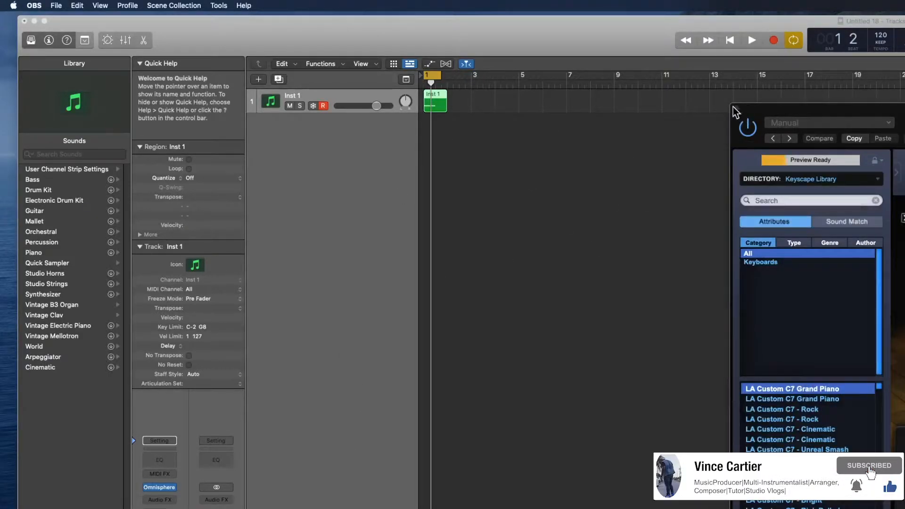
click(733, 109)
scroll(521, 169, right, 10)
scroll(513, 175, left, 4)
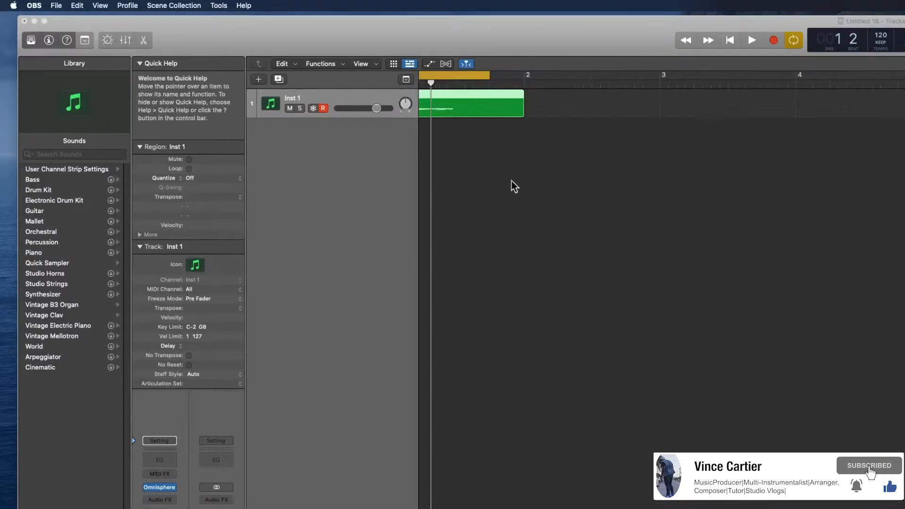
scroll(515, 180, down, 10)
scroll(515, 168, right, 5)
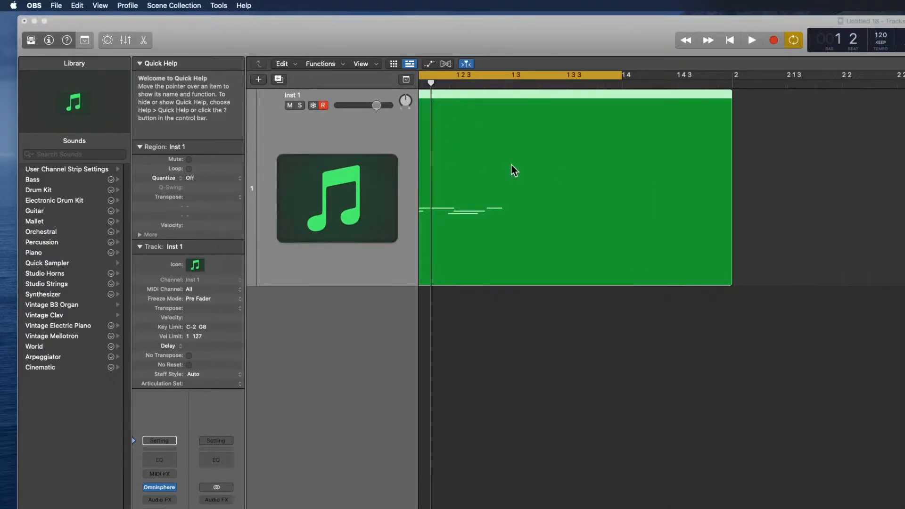
click(796, 281)
key(space)
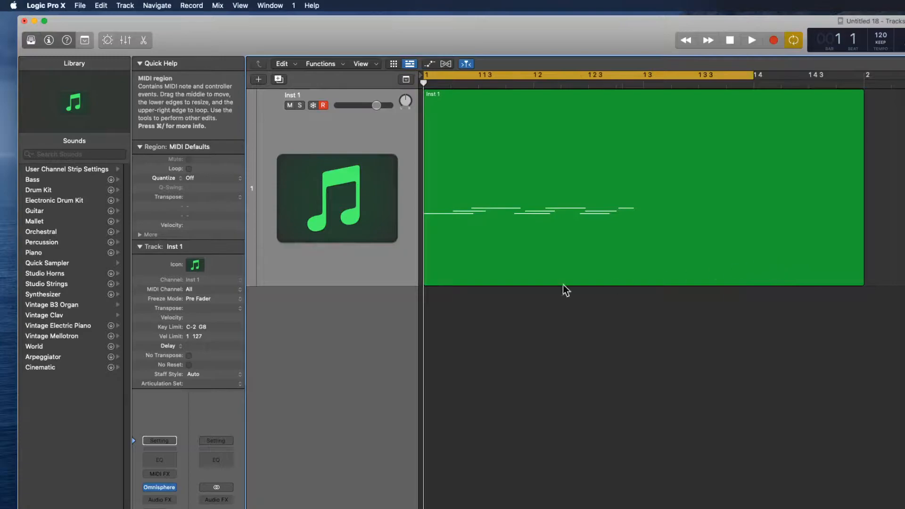
Open the Inst 1 region in the Piano Roll and enlarge the editor to fill most of the window.
click(544, 273)
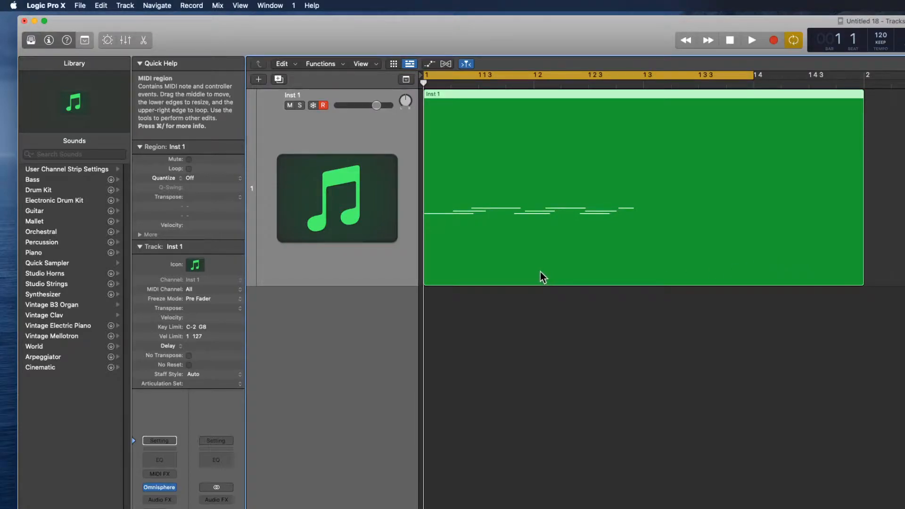
double_click(537, 271)
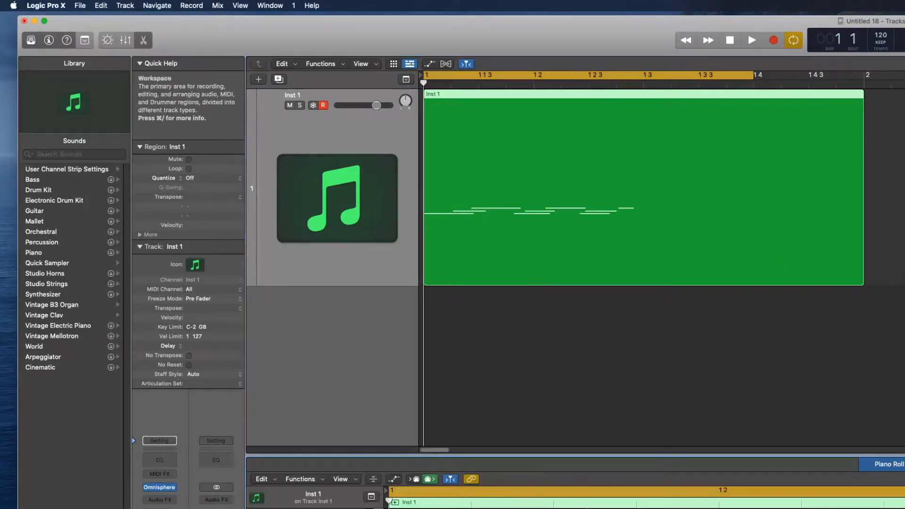
drag(755, 454, 755, 100)
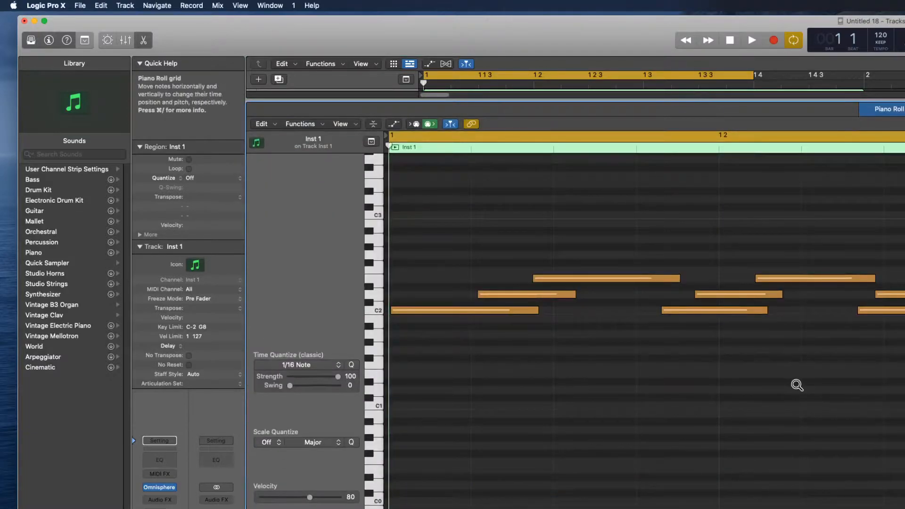
Delete every note in the Inst 1 region except the opening C2 note.
scroll(799, 384, down, 5)
scroll(799, 384, up, 2)
drag(772, 222, 466, 405)
key(Delete)
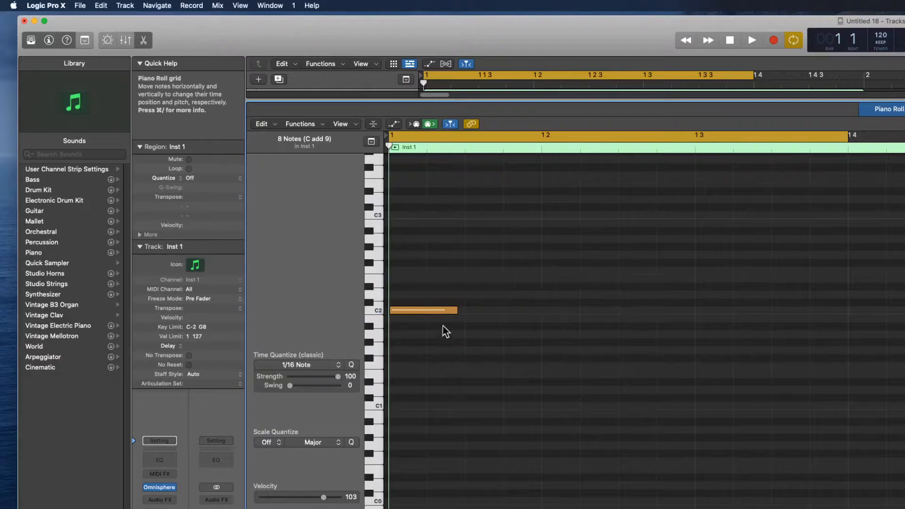
Lengthen the C2 note to one full beat and extend the cycle range to the start of bar 2.
drag(452, 312, 541, 322)
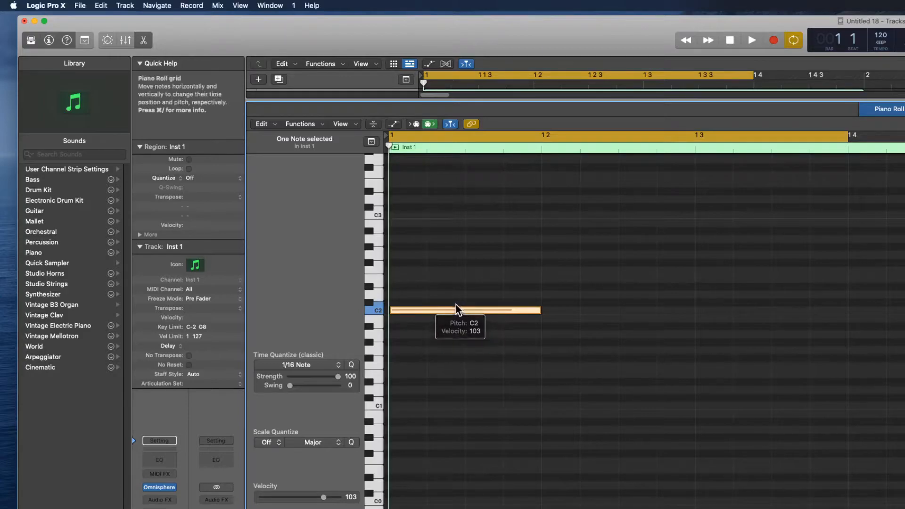
scroll(451, 325, up, 5)
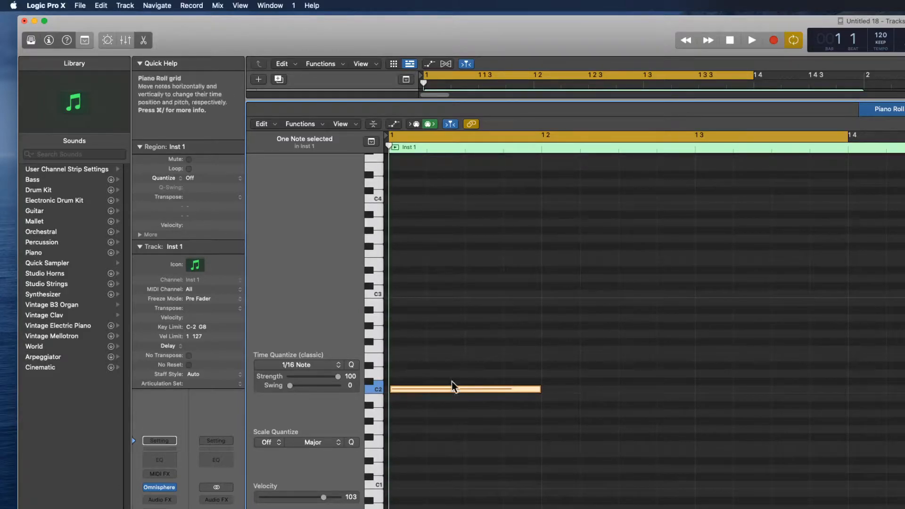
scroll(452, 384, up, 3)
drag(750, 76, 865, 77)
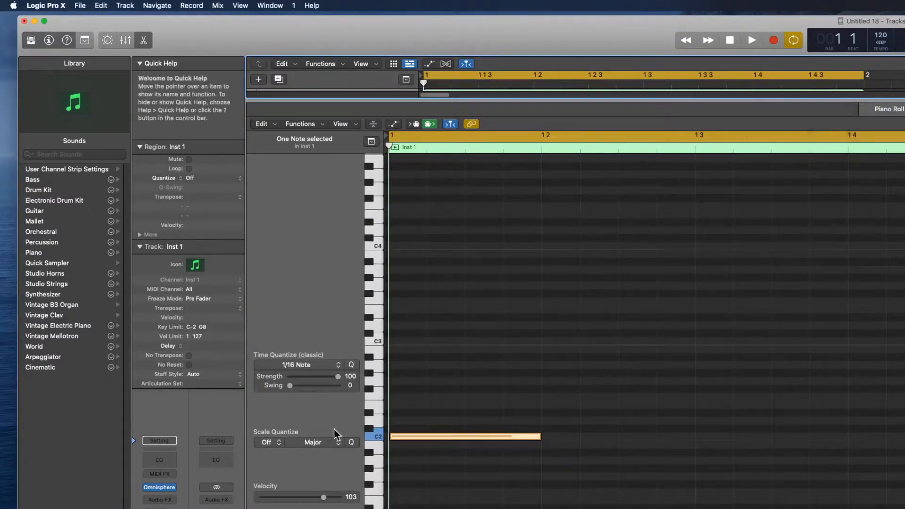
Set Scale Quantize to C Dorian.
click(313, 442)
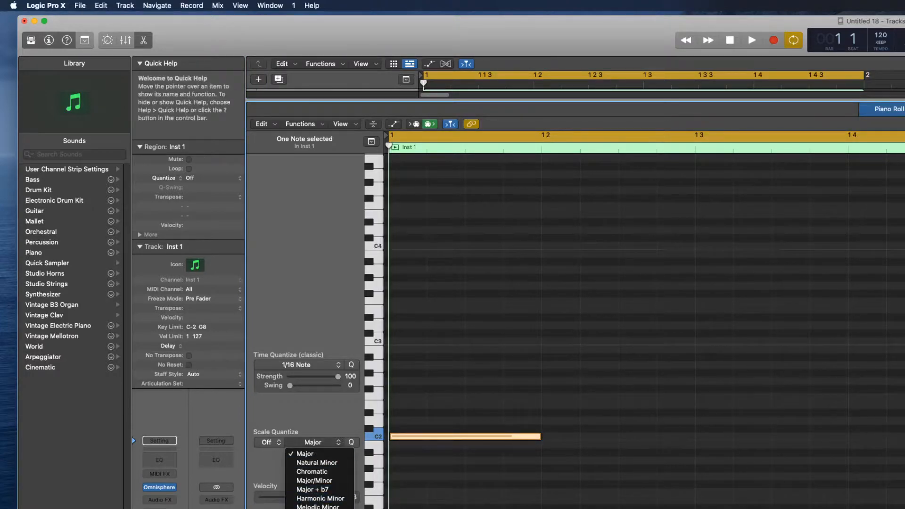
click(312, 508)
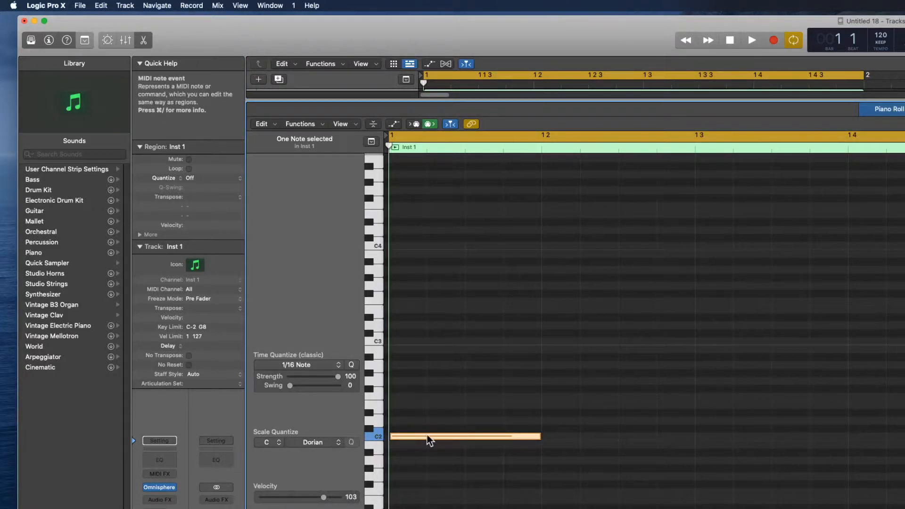
Stack copies of the C2 note on the white keys up to E3, and apply the Dorian scale quantize to all of them.
drag(421, 435, 421, 422)
drag(422, 421, 418, 349)
key(super+a)
key(super+a)
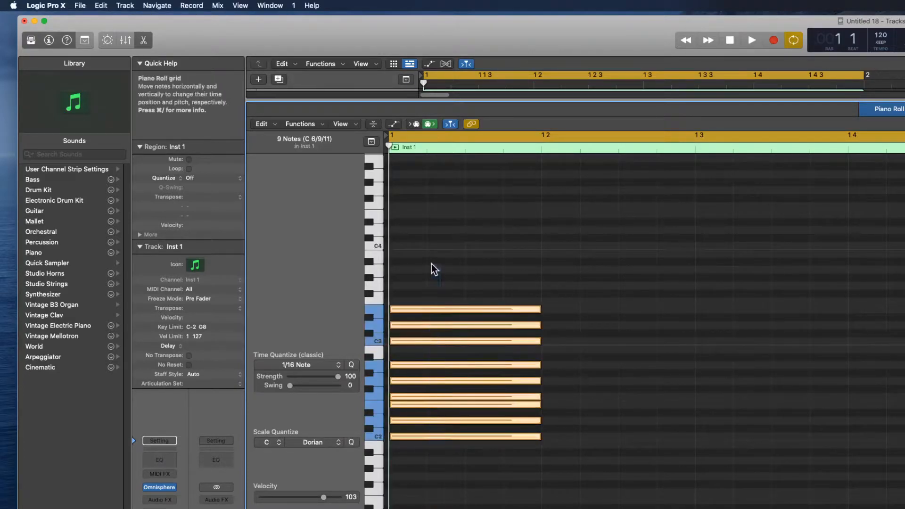
click(351, 443)
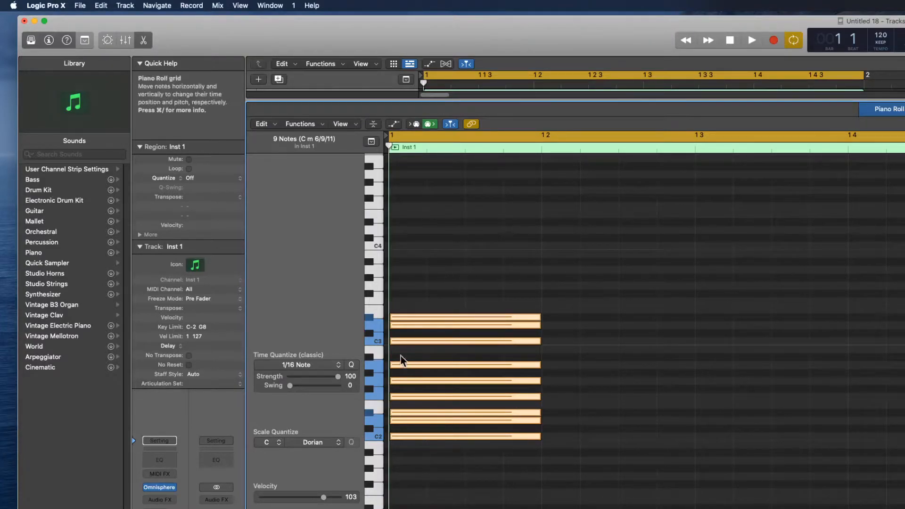
click(559, 460)
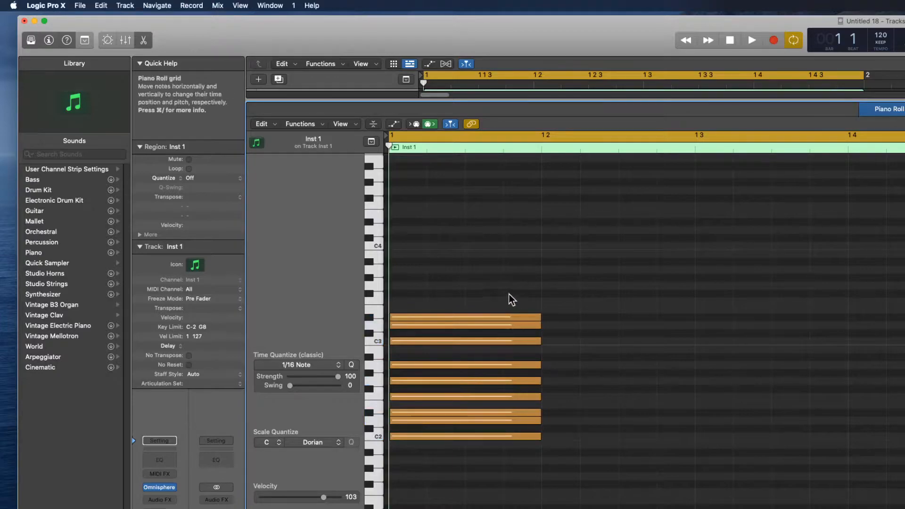
Build a C m maj7 chord of C2, E♭2, G2 and B2 on beat 1, and move the other eight scale notes to beat 3.
drag(499, 290, 425, 413)
click(598, 434)
drag(578, 396, 425, 352)
key(space)
key(space)
drag(606, 251, 582, 495)
drag(596, 420, 750, 420)
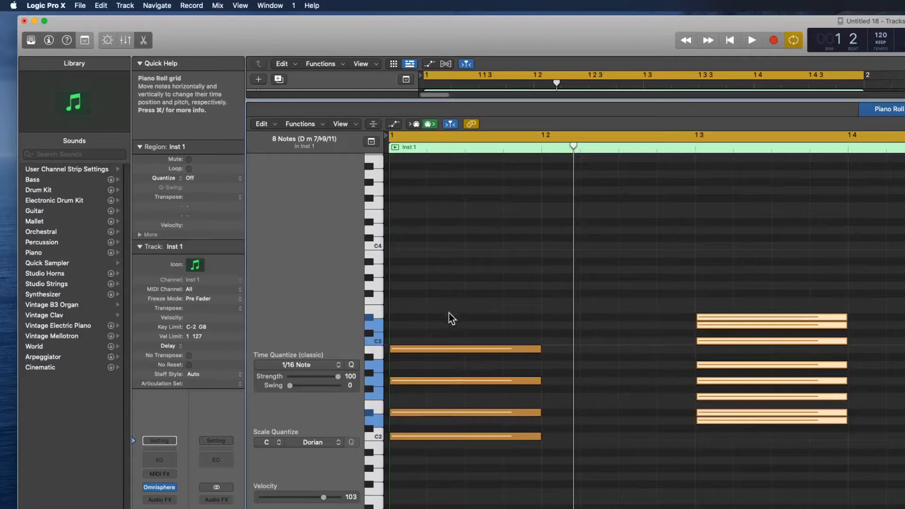
Apply the C Dorian scale quantize to the four-note chord on beat 1 and play it.
drag(487, 269, 374, 446)
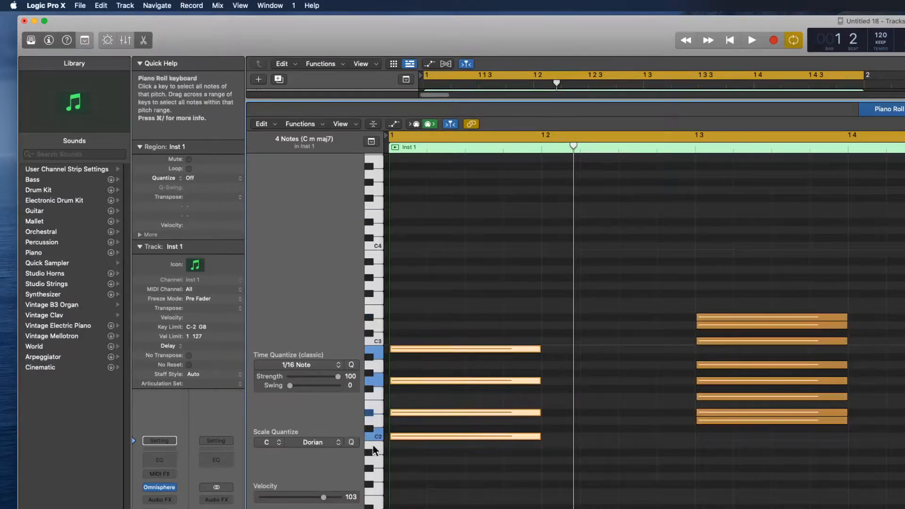
click(351, 443)
key(space)
click(444, 482)
key(space)
Move the eight scale notes to beat 4, stagger the starts of the first chord's upper three notes, and play it.
drag(703, 243, 884, 434)
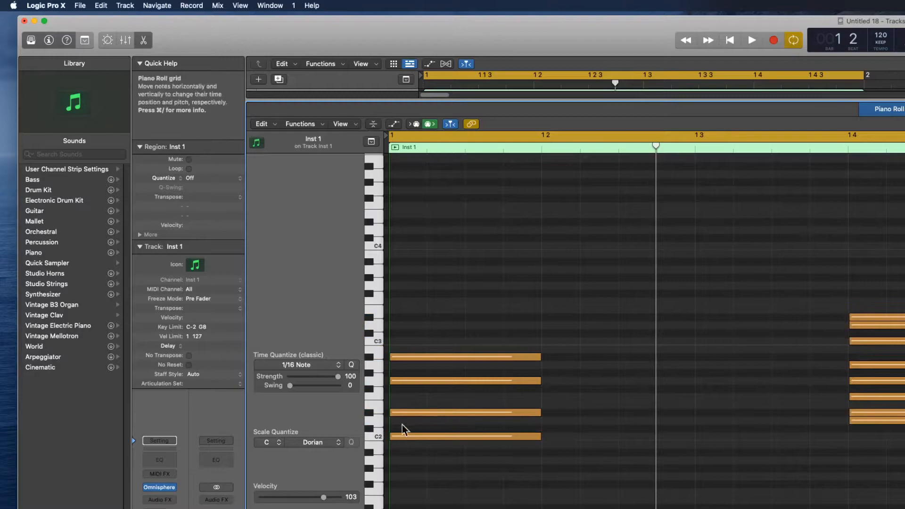
drag(391, 413, 411, 385)
drag(392, 357, 436, 359)
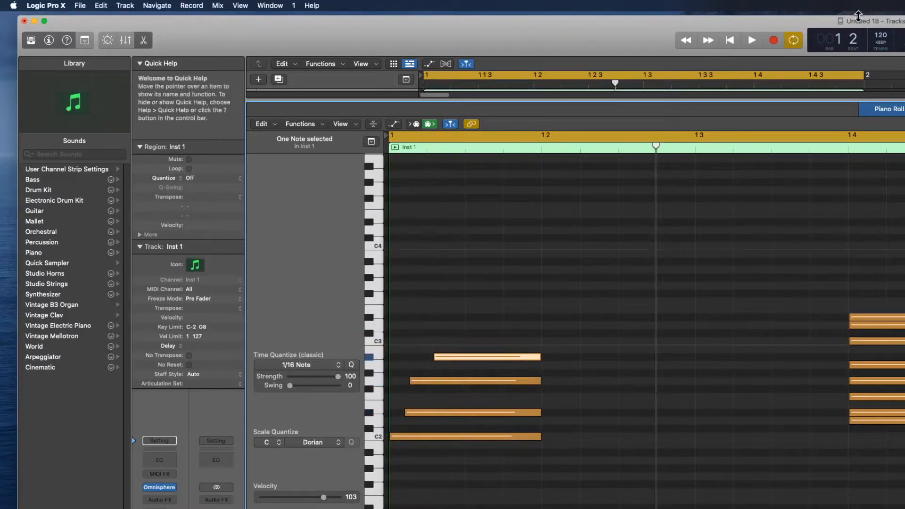
key(space)
key(space)
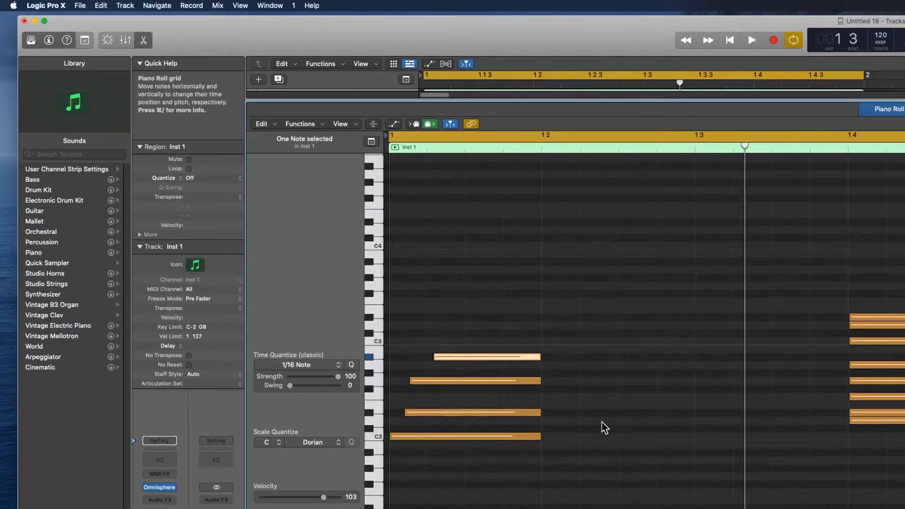
Copy the staggered chord to beat 3, two semitones lower as B♭ m 7, and play the passage.
drag(513, 482, 476, 351)
drag(479, 434, 801, 456)
key(space)
key(space)
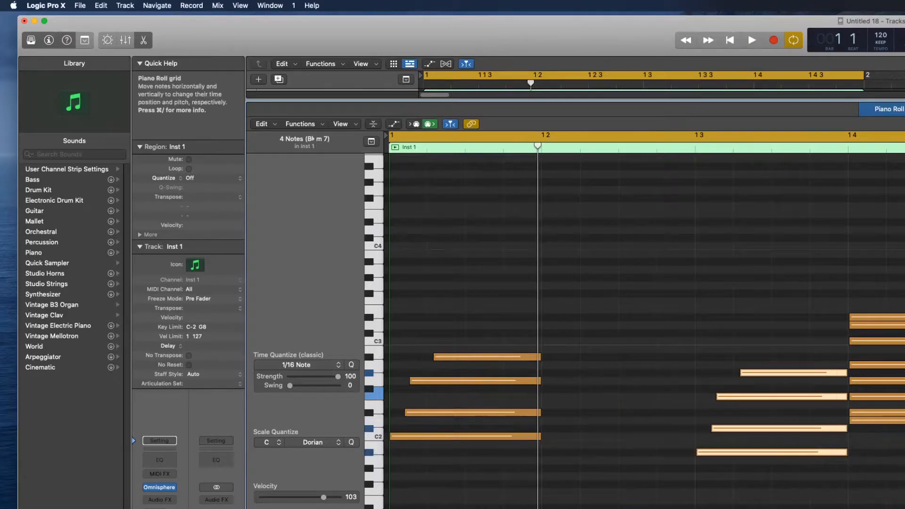
key(space)
key(space)
Extend the cycle range to the start of bar 5 and play the arrangement.
drag(901, 465, 902, 309)
drag(863, 76, 904, 75)
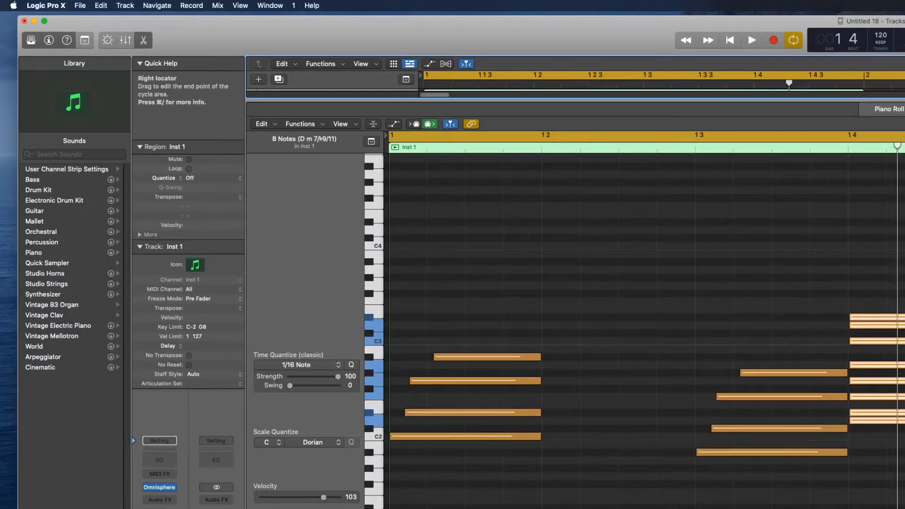
drag(901, 100, 902, 498)
key(super+Left)
key(super+Left)
key(super+Left)
key(super+Left)
key(super+Left)
drag(612, 75, 702, 118)
key(space)
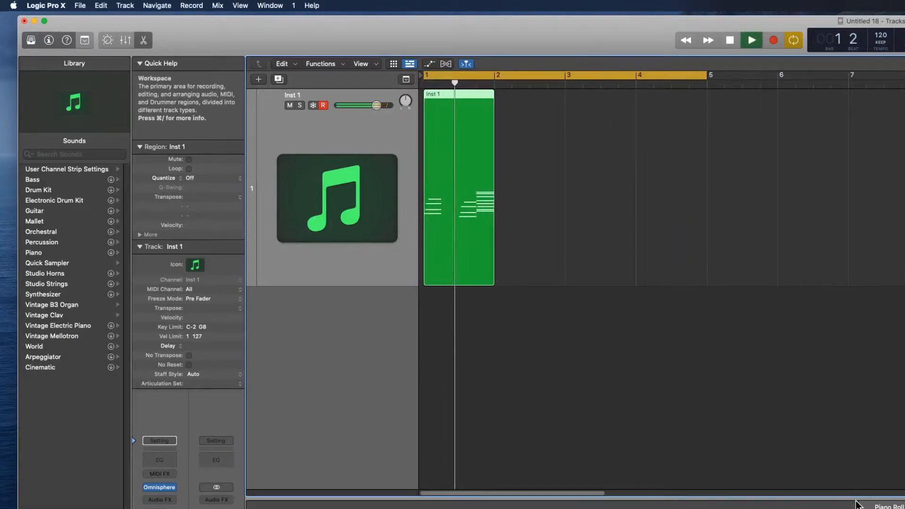
Enlarge the Piano Roll again, extend the Inst 1 region to bar 5, and move the eight scale notes away from beat 4.
drag(857, 499, 842, 119)
key(space)
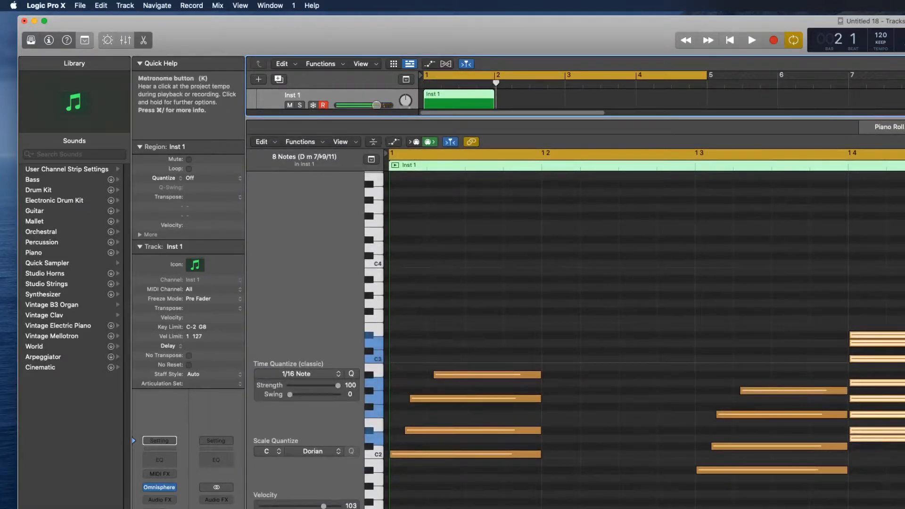
drag(904, 165, 904, 165)
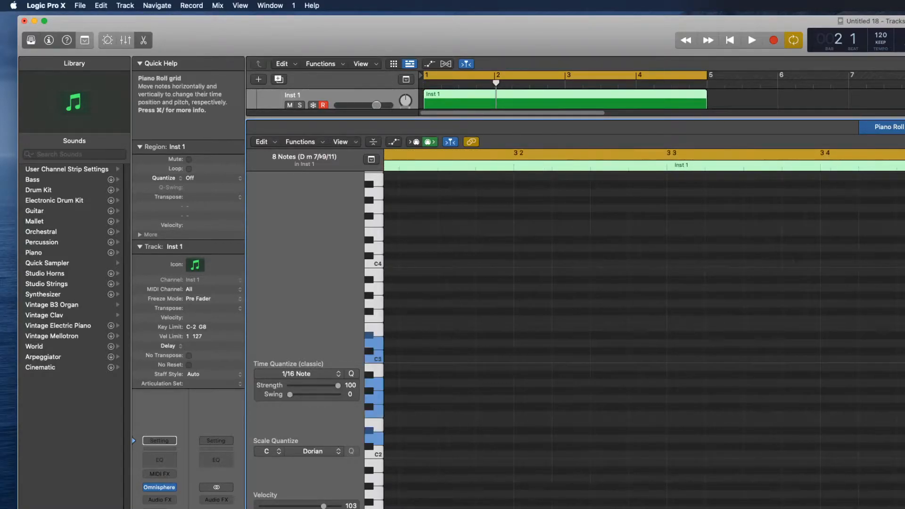
key(Return)
drag(903, 438, 903, 439)
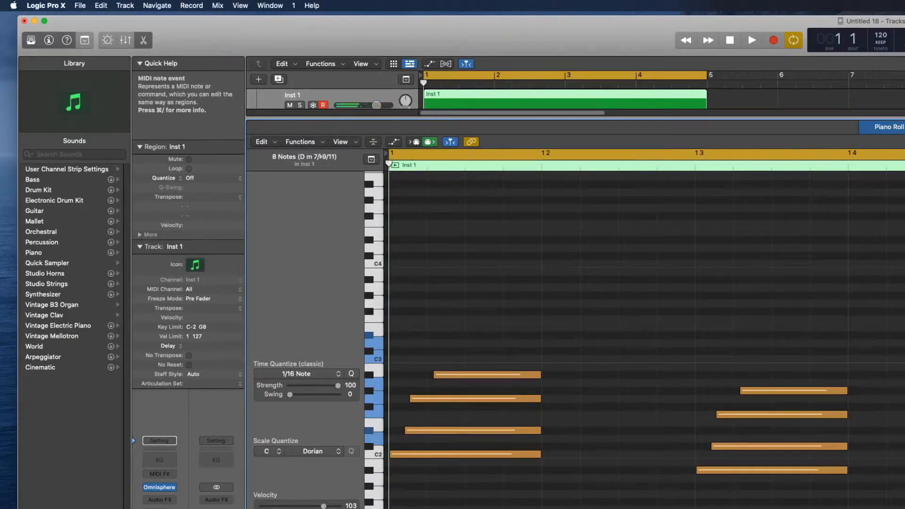
Place single notes beyond beat 4 at B♭1 and G1, and play the passage.
drag(903, 335, 903, 320)
click(903, 320)
drag(902, 423, 902, 470)
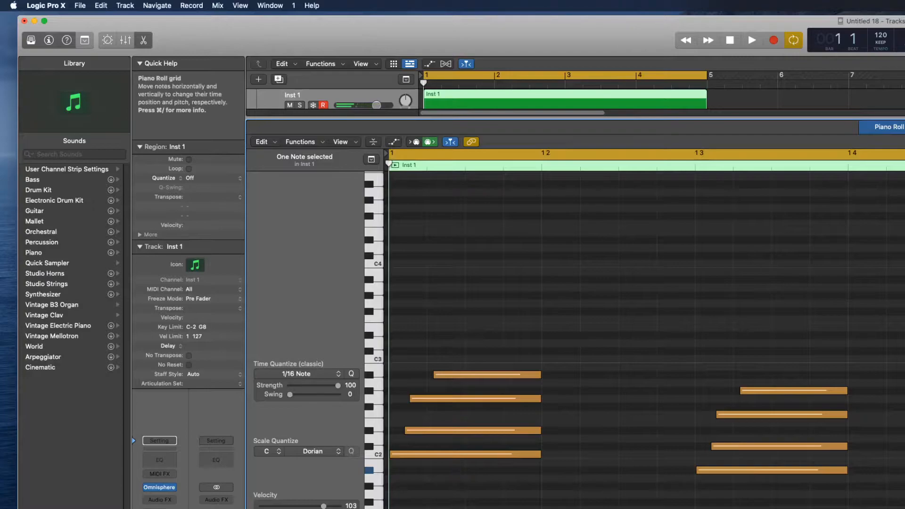
key(space)
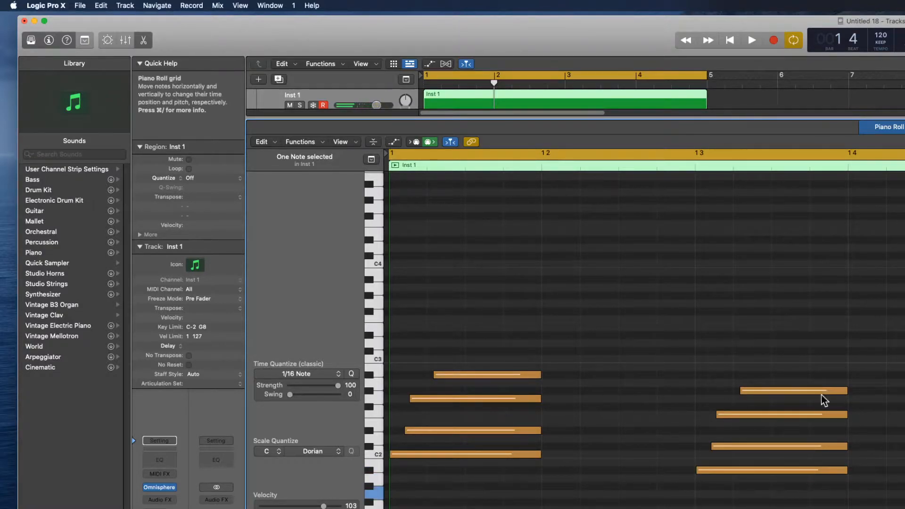
Copy the staggered chord to the start of bar 2 as G m 7, and play the passage.
drag(855, 334, 688, 504)
drag(741, 470, 904, 494)
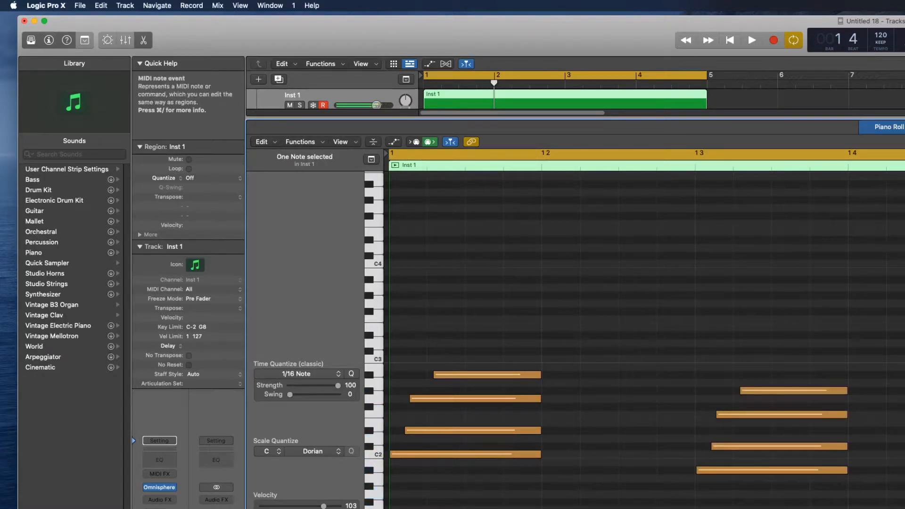
drag(904, 386, 904, 504)
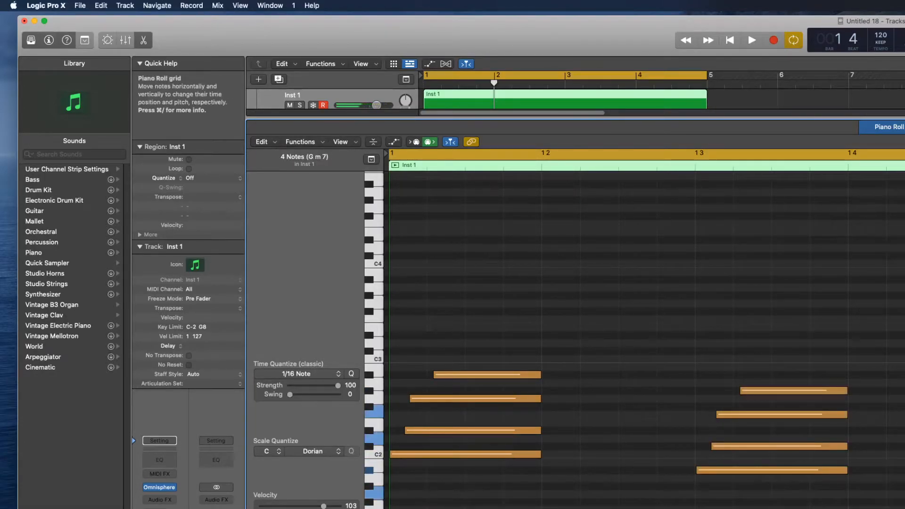
key(space)
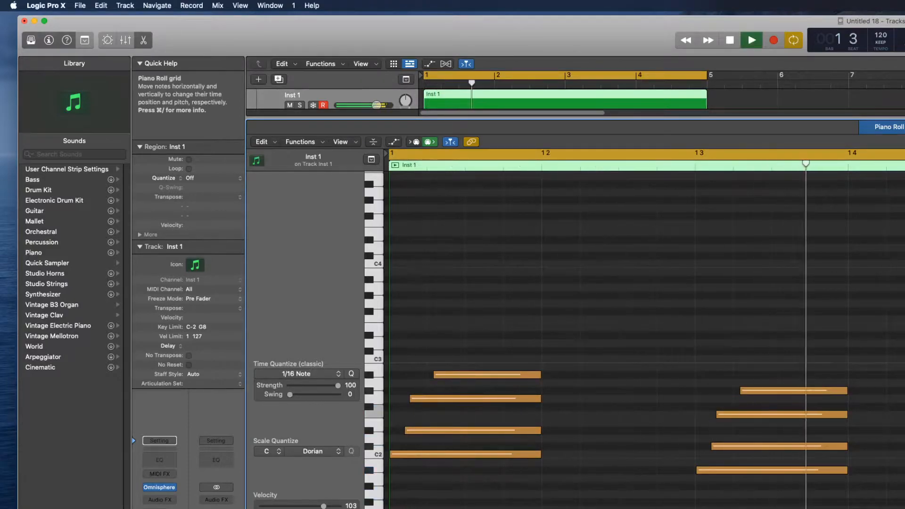
key(space)
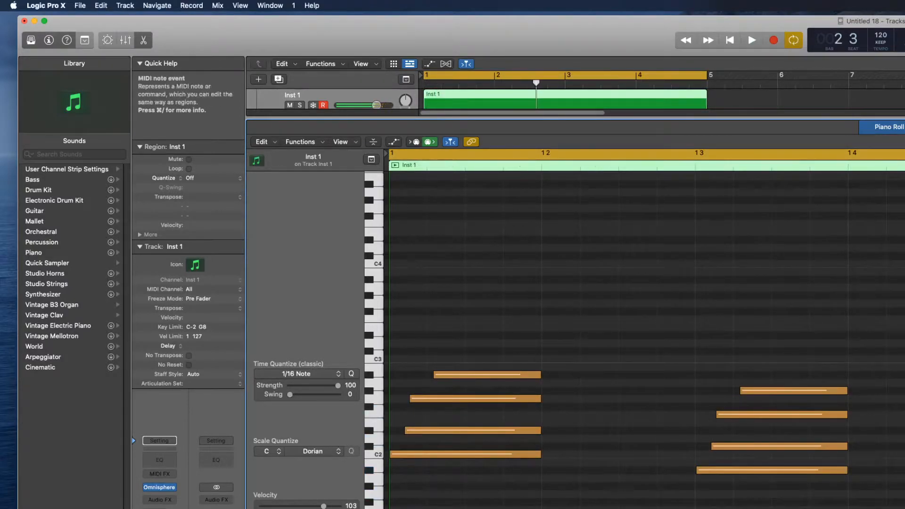
Copy the bar 2 chord to just before bar 3 one semitone lower as F♯ m 7, and play the passage.
click(904, 493)
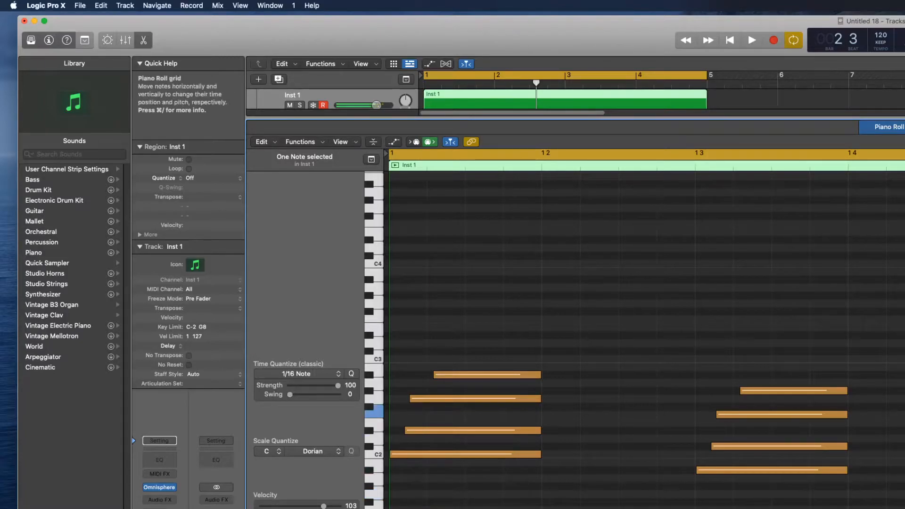
key(space)
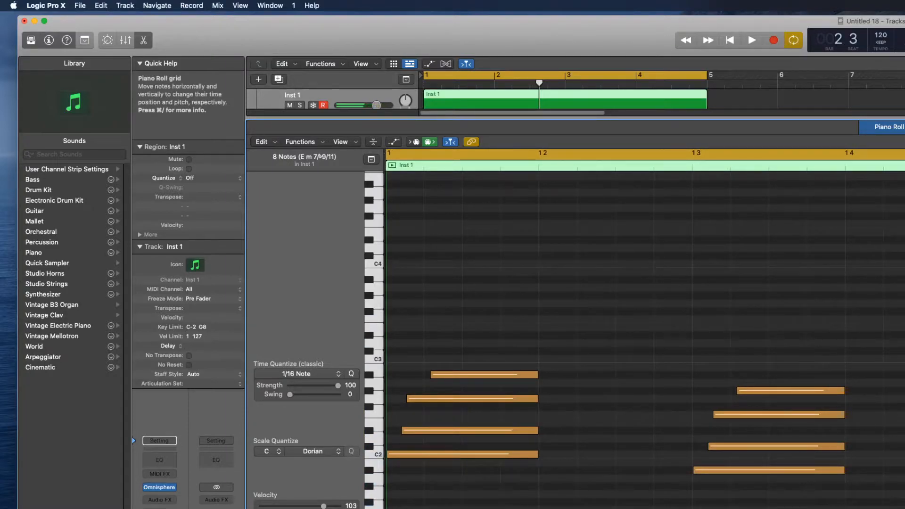
key(space)
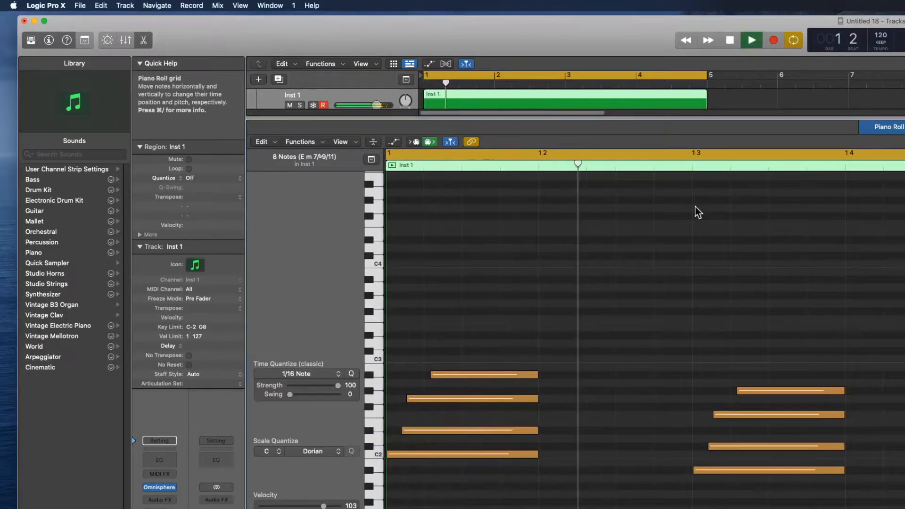
scroll(693, 204, down, 5)
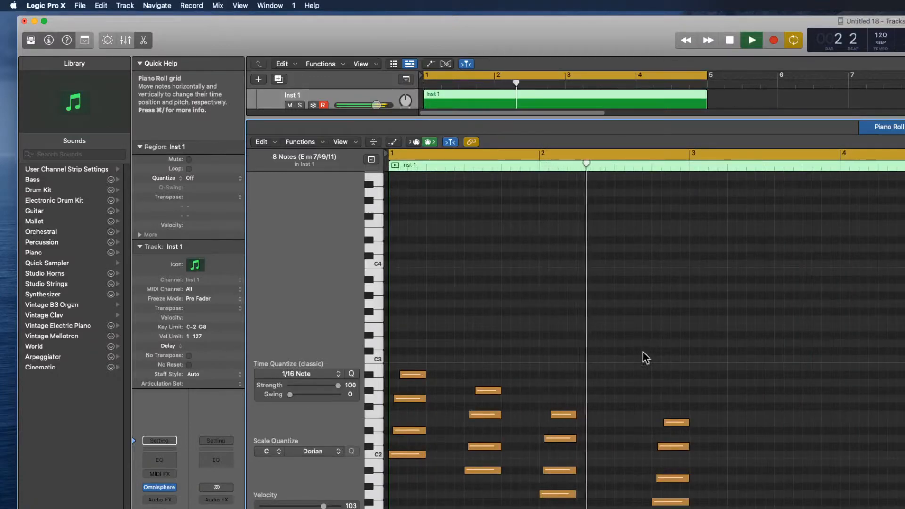
key(space)
Move the F♯ m 7 chord to the start of bar 3, play it, and raise it one semitone to G m 7.
drag(646, 378, 714, 501)
key(space)
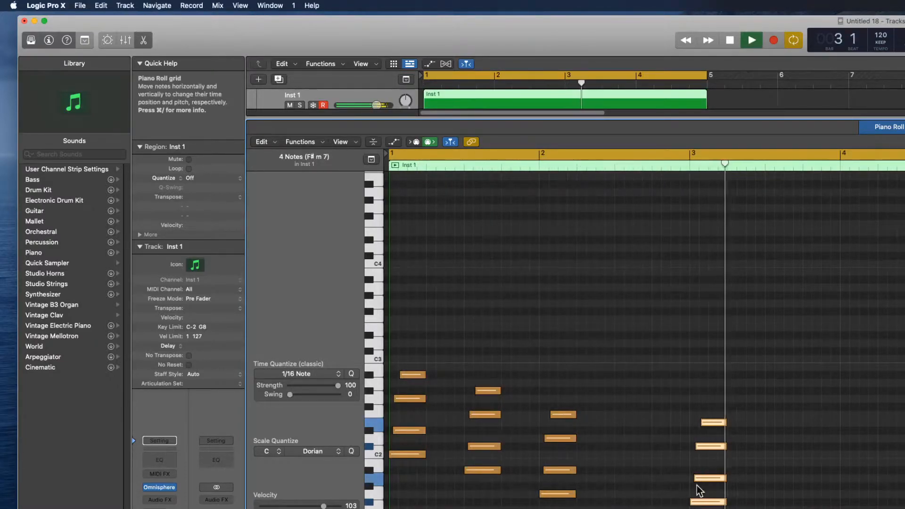
key(space)
key(alt+Up)
Copy the bar 3 G m 7 chord to the start of bar 4, and play the progression.
drag(867, 493, 862, 499)
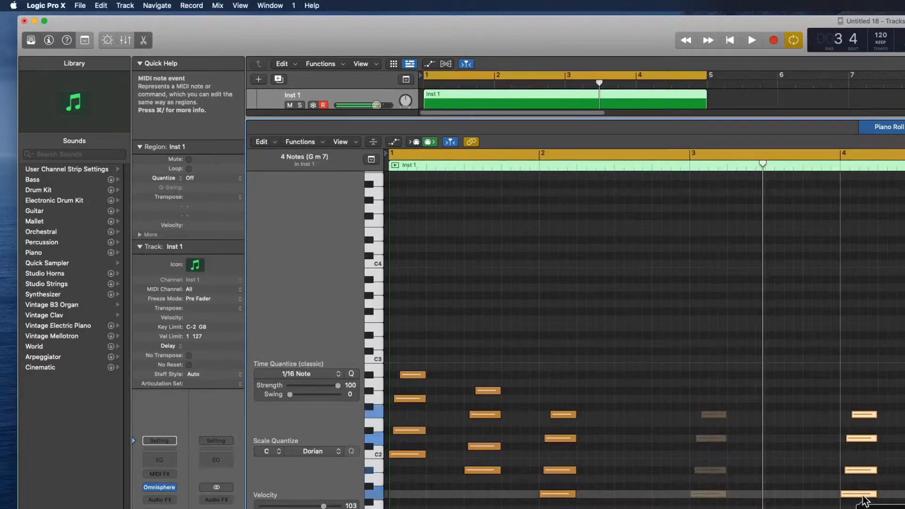
key(space)
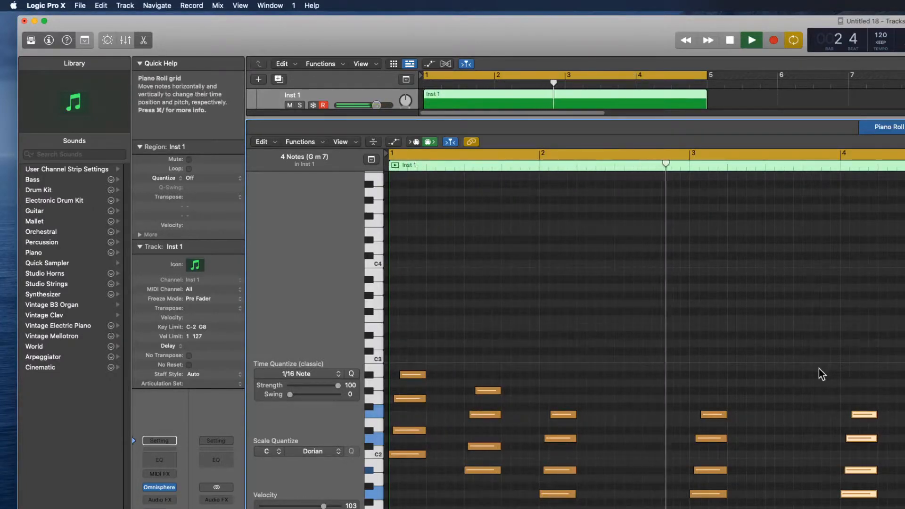
key(space)
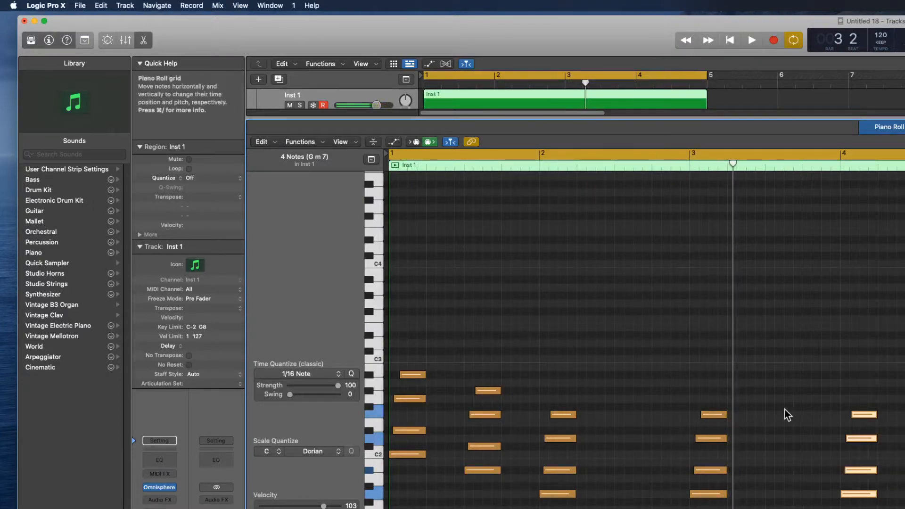
Add a one-beat melody note at C5 above the first chord in bar 1, and play it.
scroll(490, 404, down, 5)
scroll(489, 403, up, 2)
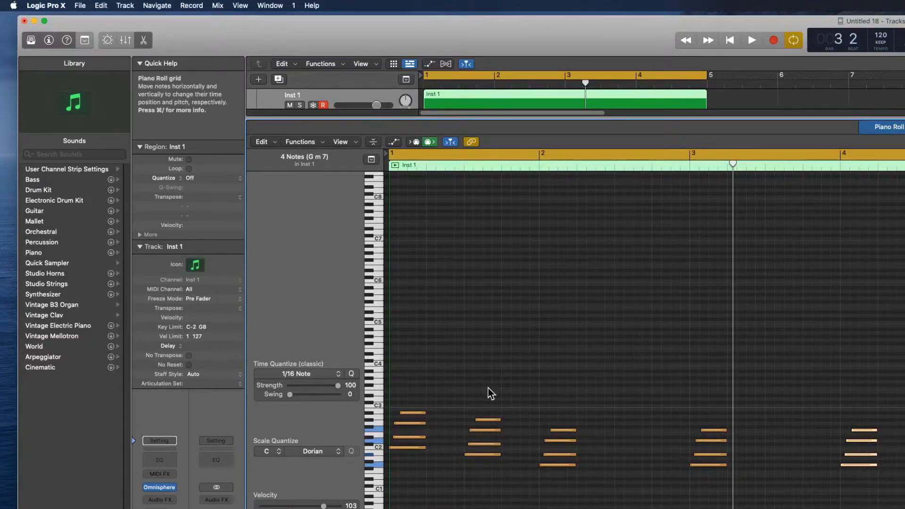
scroll(423, 368, up, 4)
key(Return)
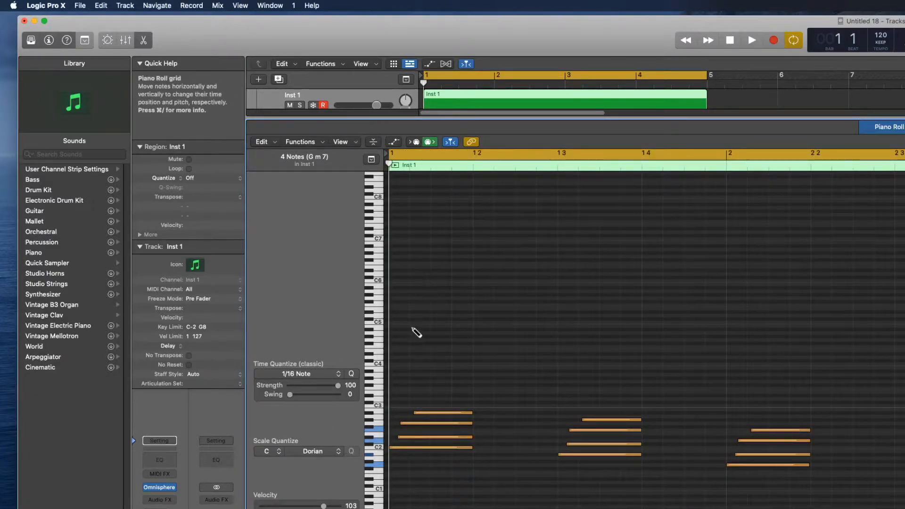
click(405, 308)
mouse_move(409, 309)
mouse_down()
mouse_move(411, 323)
mouse_move(431, 321)
mouse_up()
key(space)
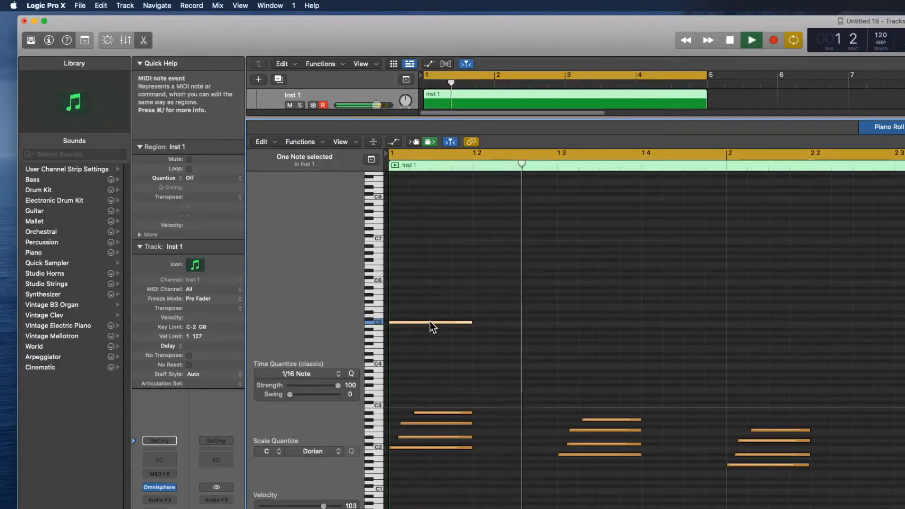
key(space)
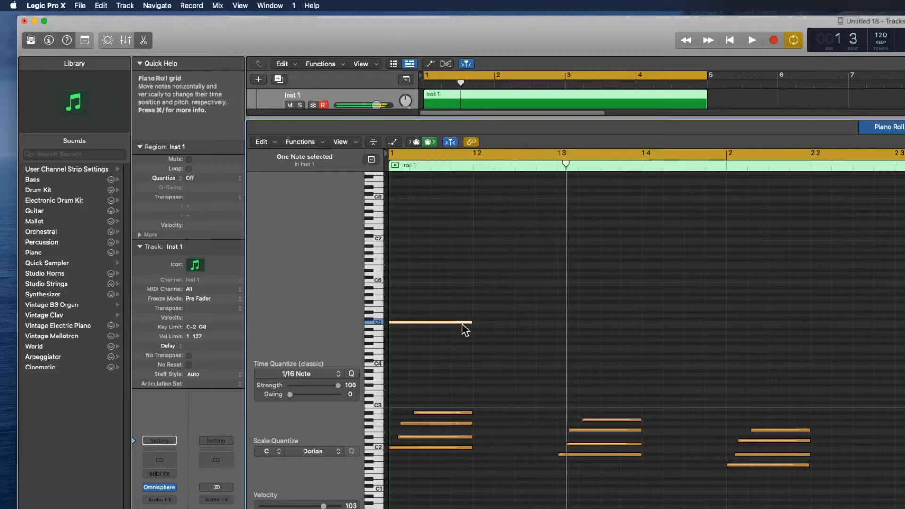
Copy the melody note to beats 2, 3 and 4 of bar 1 as G4, E♭5 and D5, and play the melody.
drag(455, 322, 707, 316)
key(space)
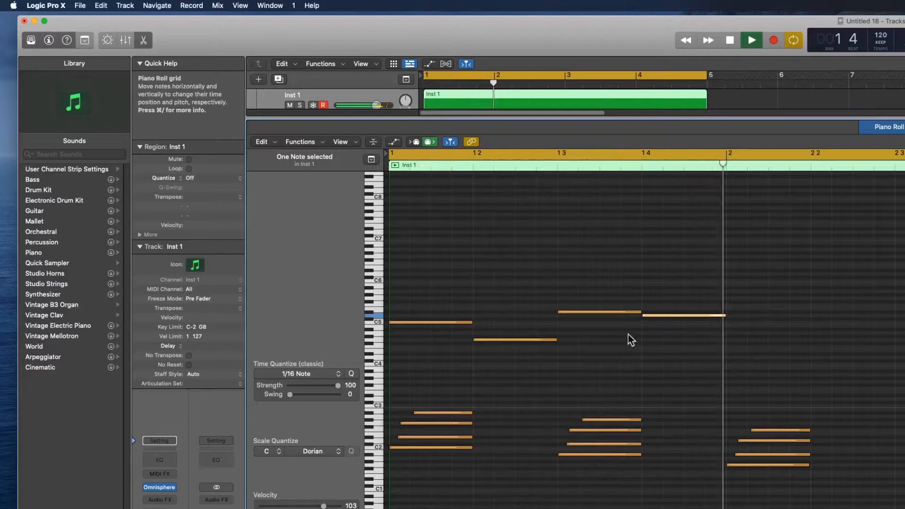
key(space)
Copy the E♭5 and D5 melody notes to the starts of bars 3 and 4, and play the arrangement.
drag(763, 284, 377, 353)
drag(617, 285, 764, 381)
drag(809, 295, 425, 375)
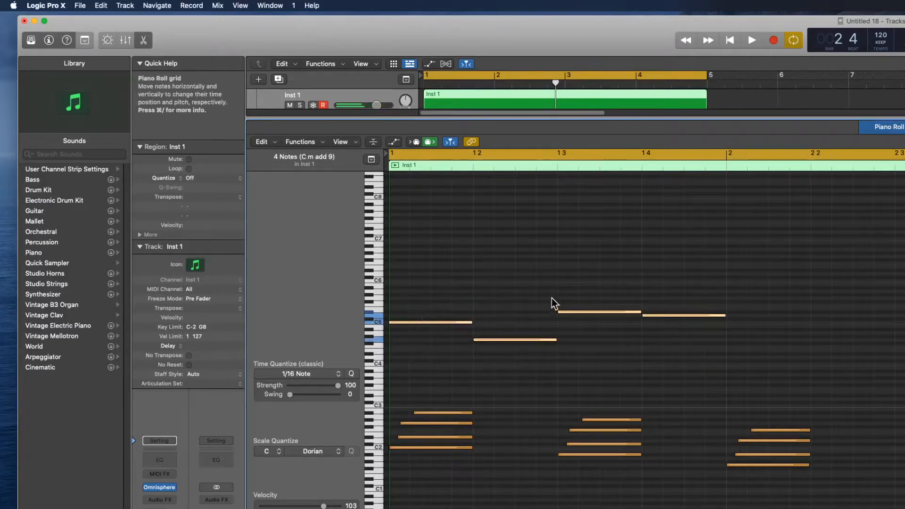
key(space)
drag(783, 305, 597, 311)
key(space)
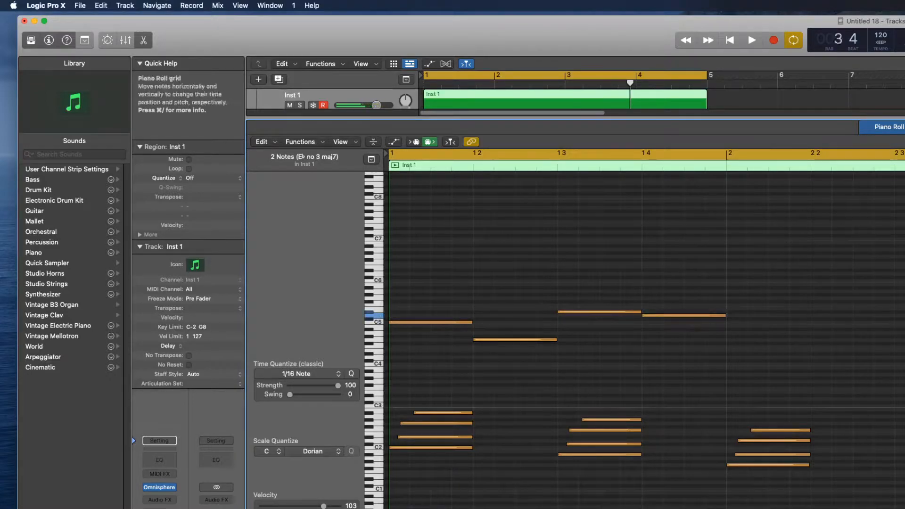
key(space)
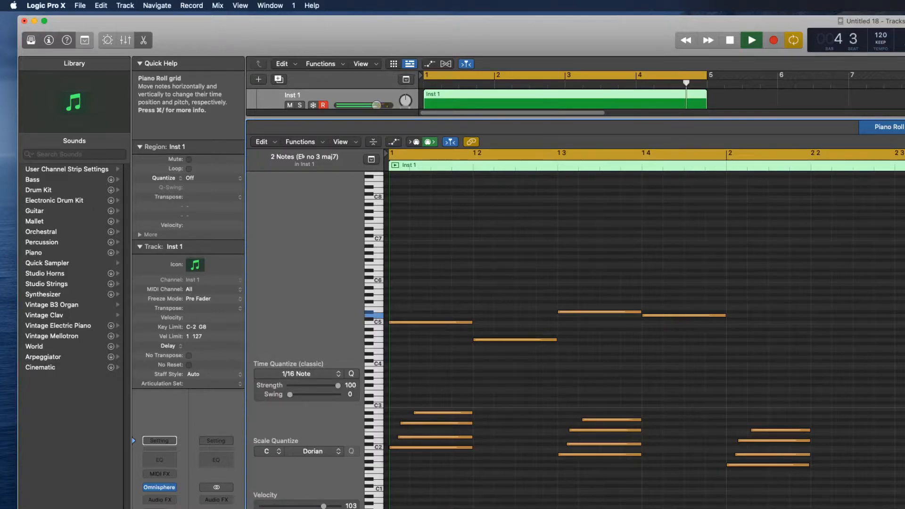
key(space)
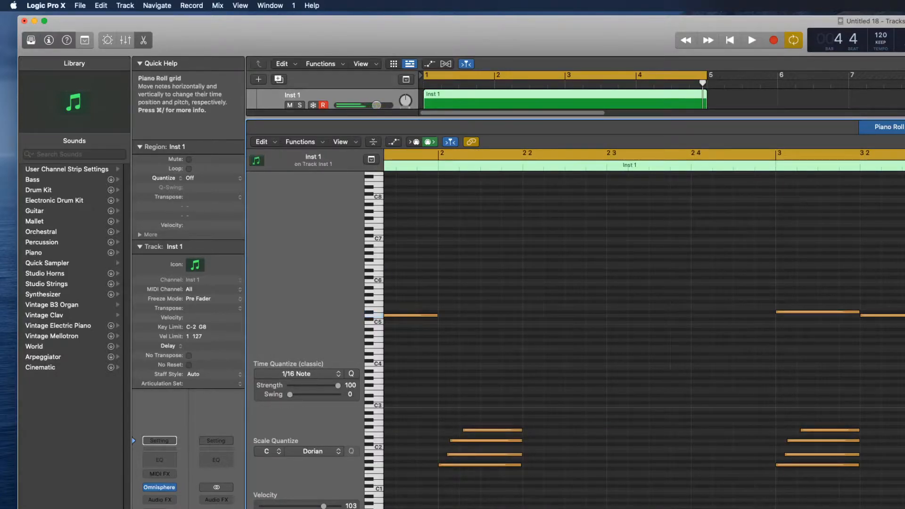
Place single melody notes at G4, C5 and B♭4 towards the end of bar 4.
click(902, 339)
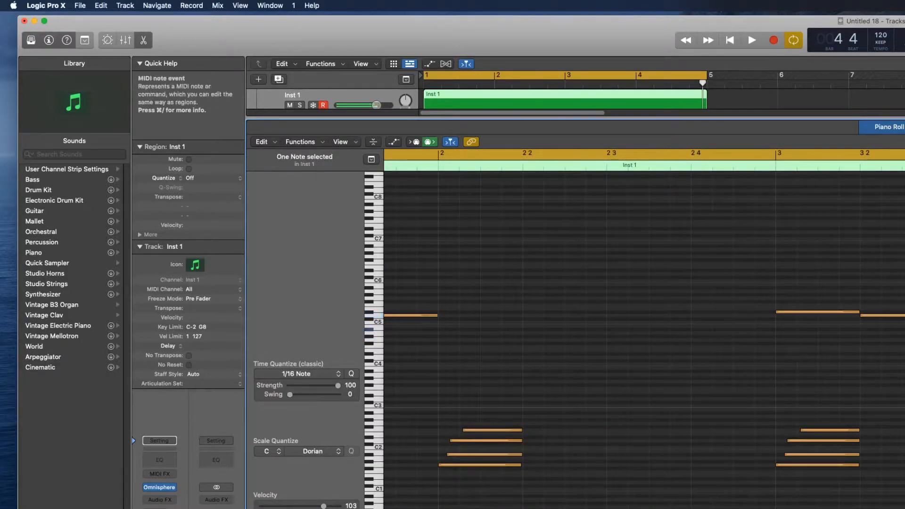
click(903, 323)
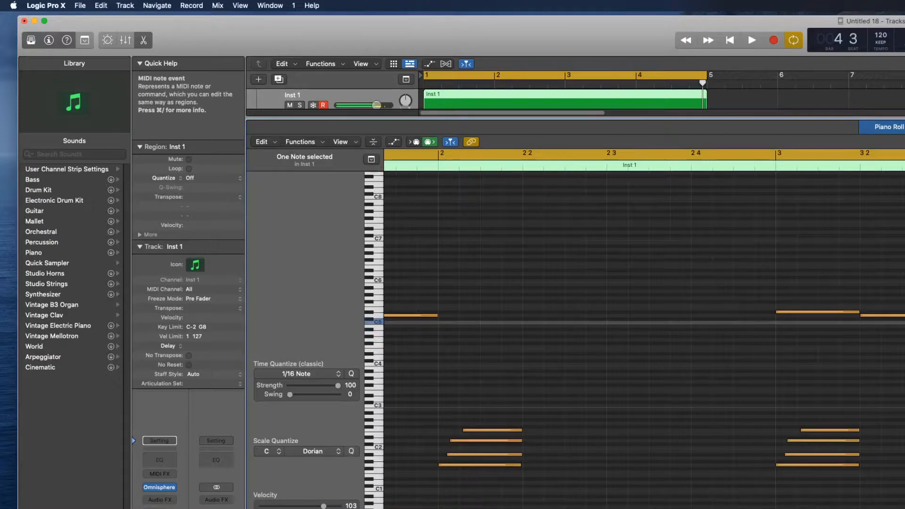
click(903, 330)
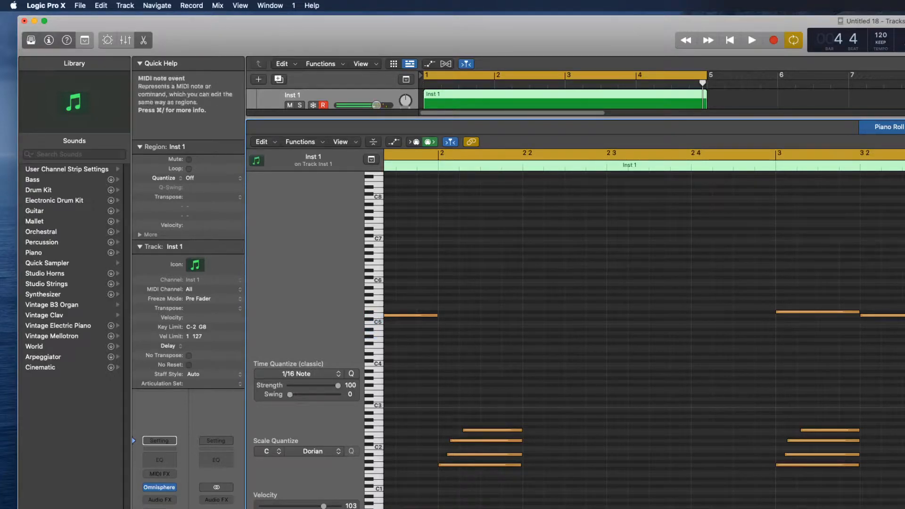
Loop only bar 4 with the cycle range while adjusting its ending melody notes to G4 and B♭4.
drag(895, 154, 903, 154)
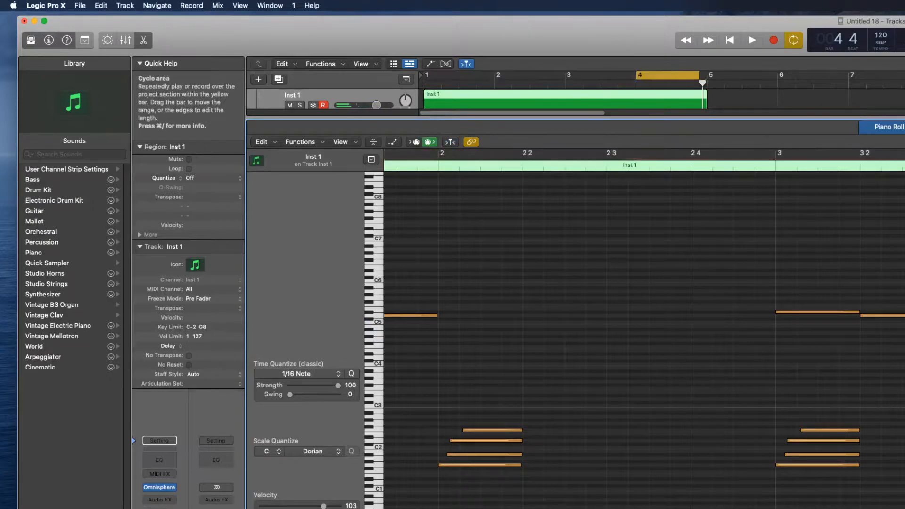
key(space)
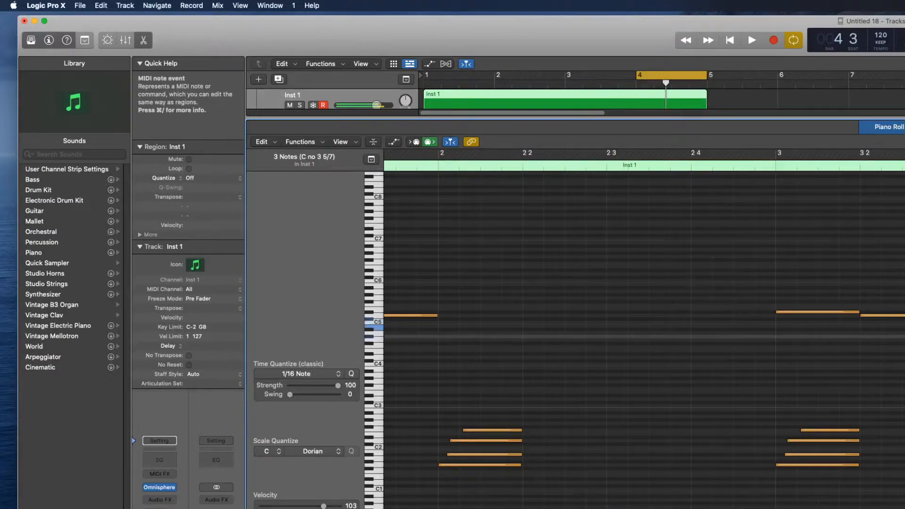
key(space)
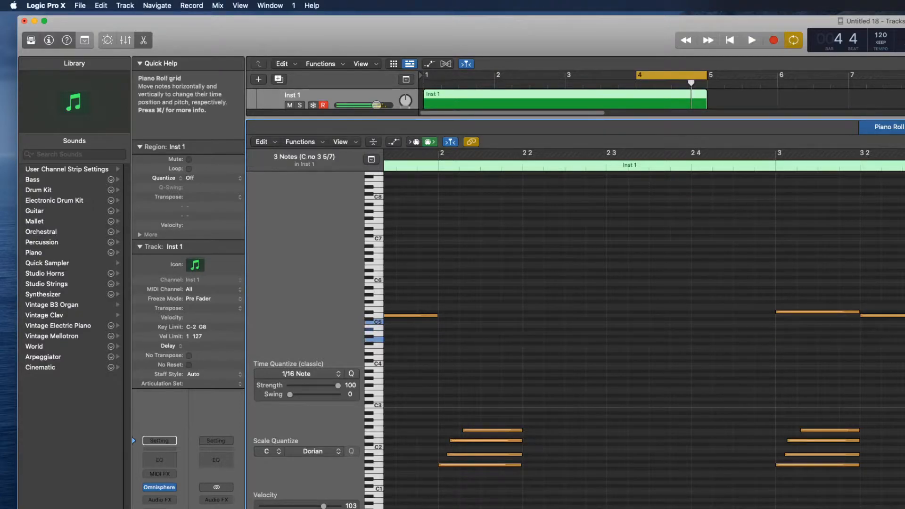
key(space)
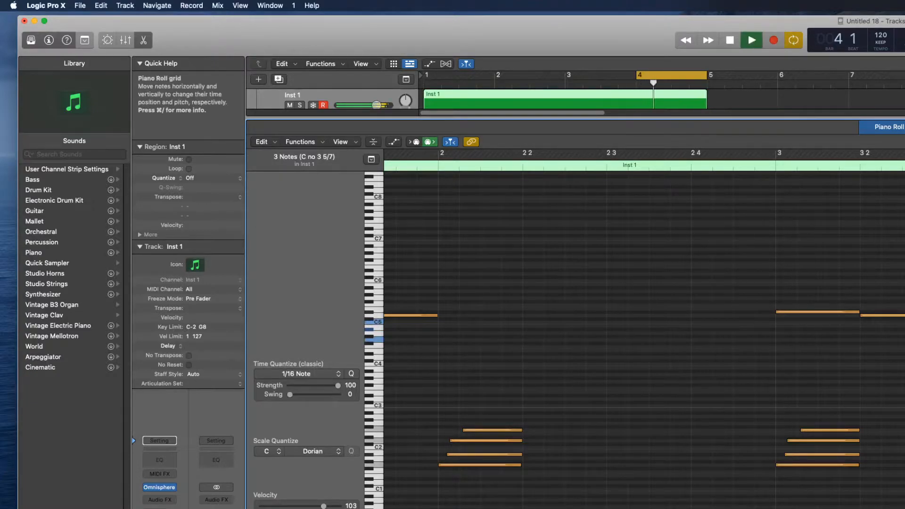
key(space)
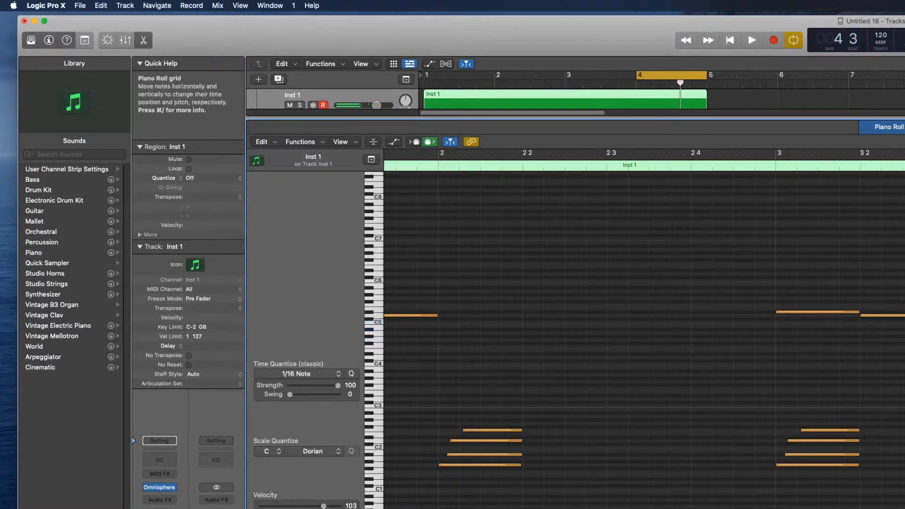
key(space)
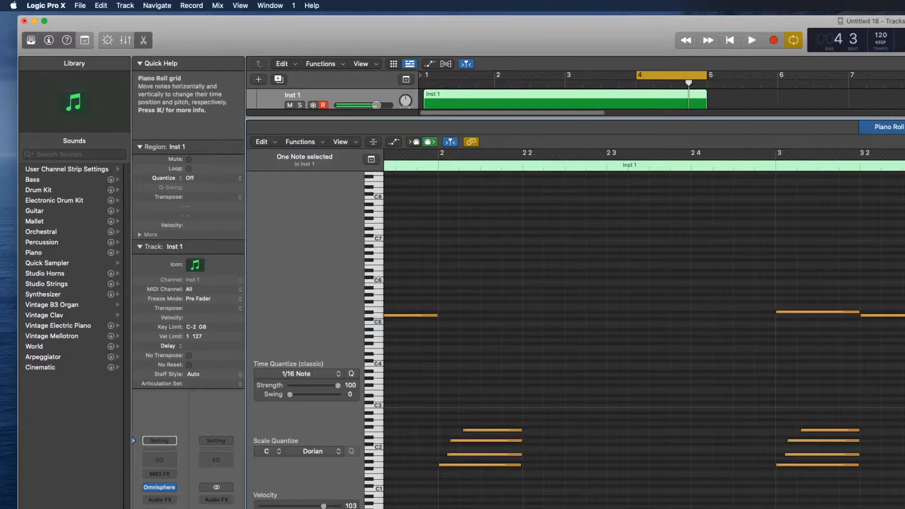
key(space)
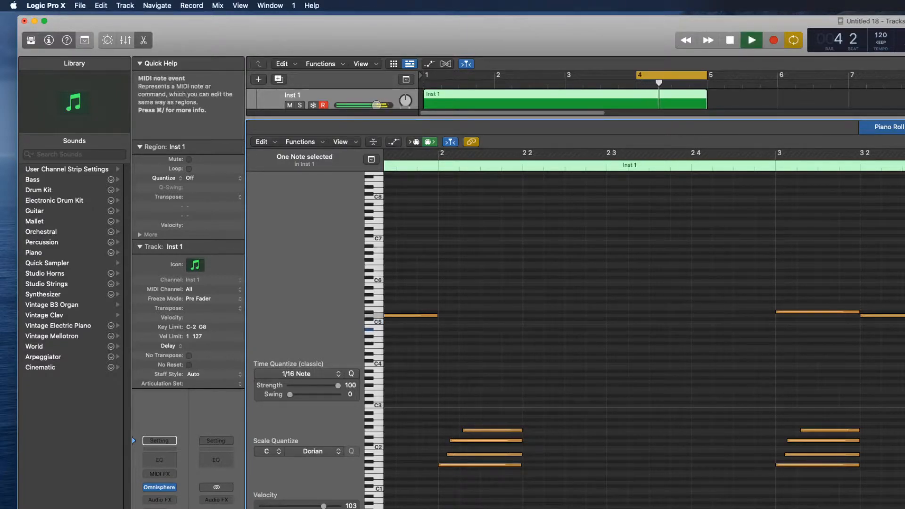
Extend the cycle range to cover bar 1 through the start of bar 5, and play the whole arrangement.
drag(640, 75, 424, 76)
drag(498, 78, 701, 113)
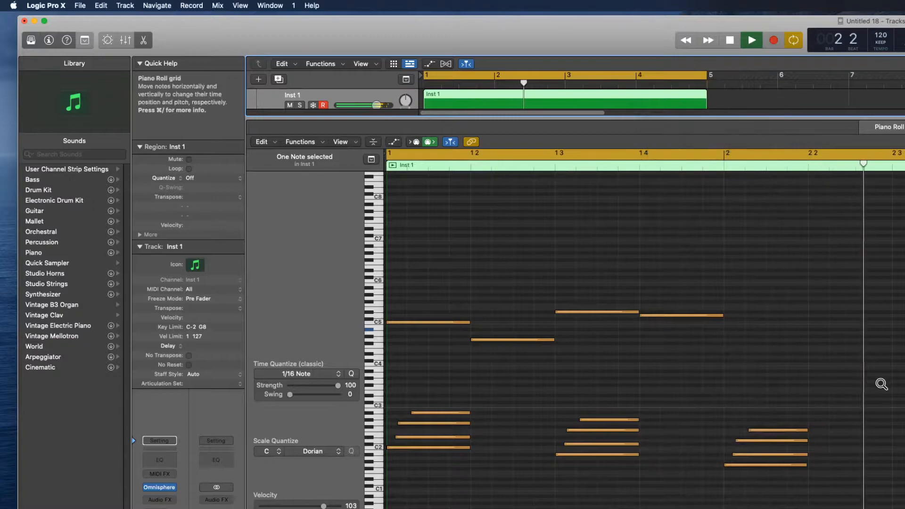
scroll(884, 381, up, 5)
scroll(887, 378, left, 5)
scroll(652, 379, down, 5)
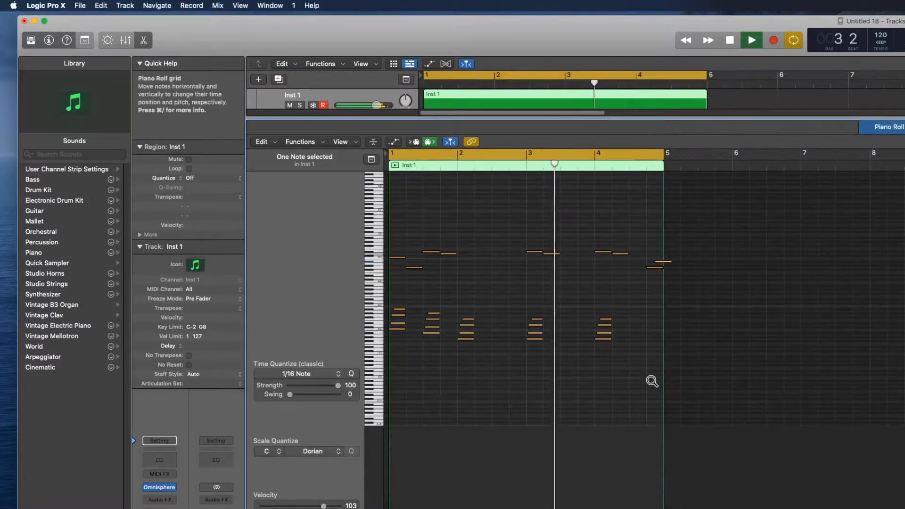
scroll(585, 348, left, 5)
scroll(582, 347, right, 4)
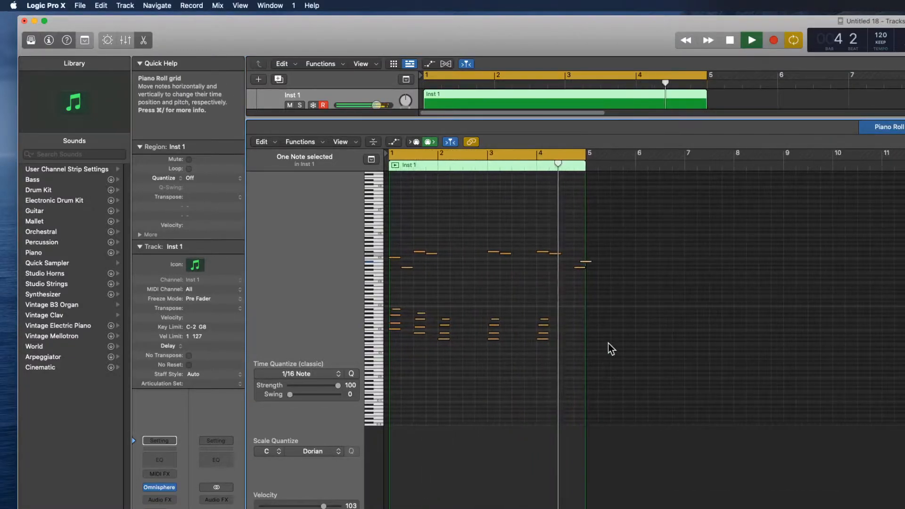
key(space)
Transpose all ten melody notes above the chords down one octave, and play the arrangement.
drag(634, 236, 337, 280)
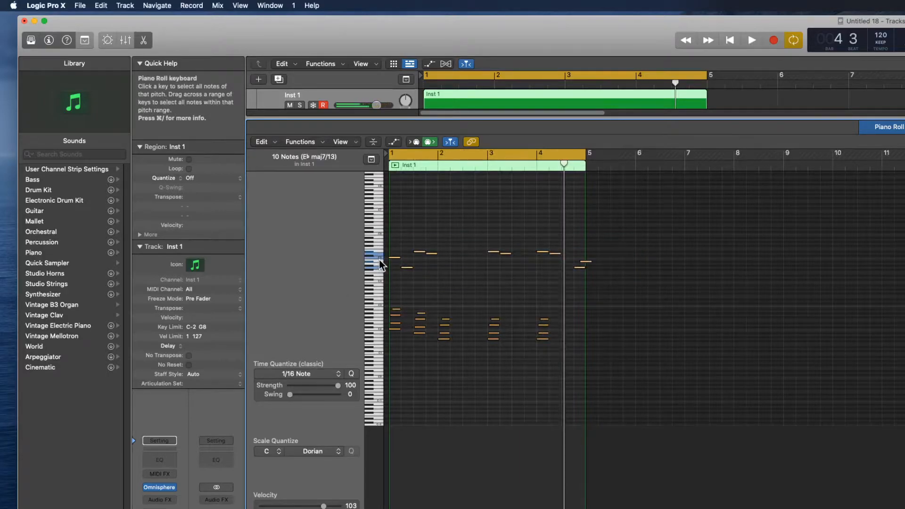
key(shift+alt+Down)
key(space)
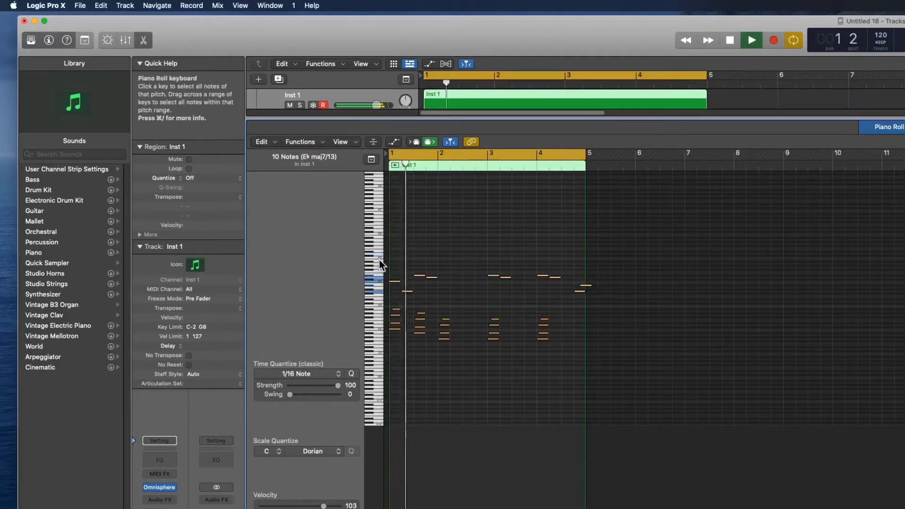
key(space)
Lengthen the three D4 melody notes in bars 1, 3 and 4 so each holds until the next melody note.
drag(436, 277, 537, 286)
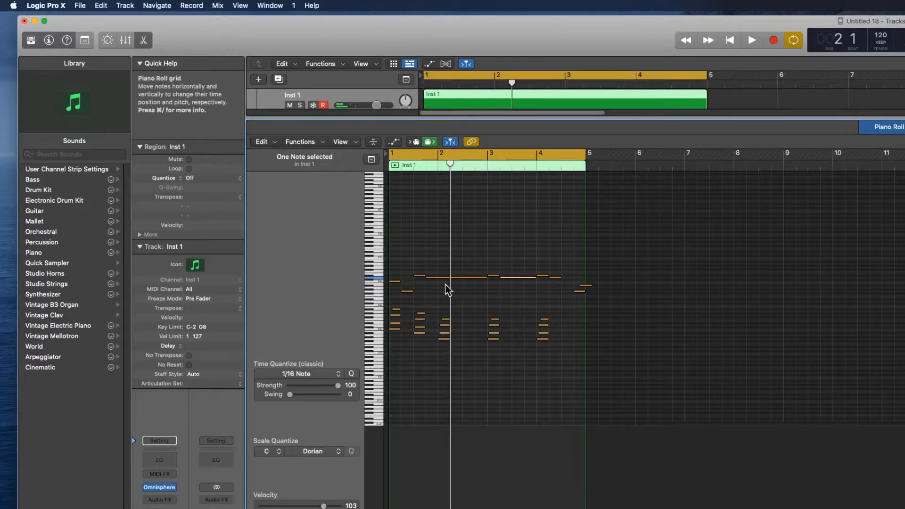
key(space)
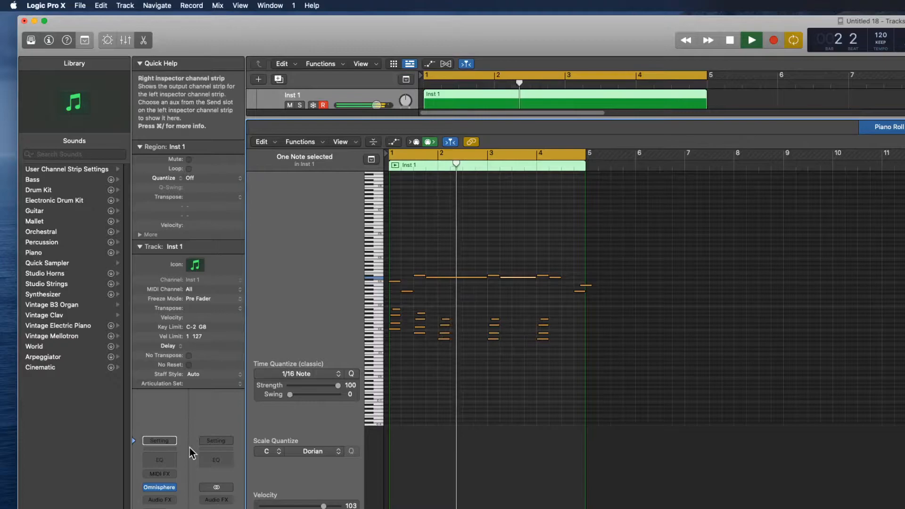
drag(560, 277, 572, 283)
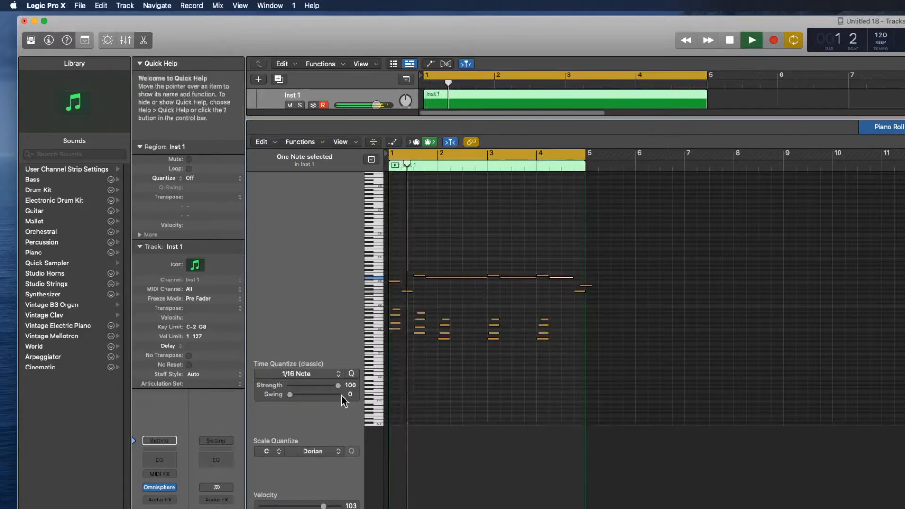
Open the track's Omnisphere instrument, switch its patch directory to Roy Major and load the Bell - Blinkin patch.
click(160, 488)
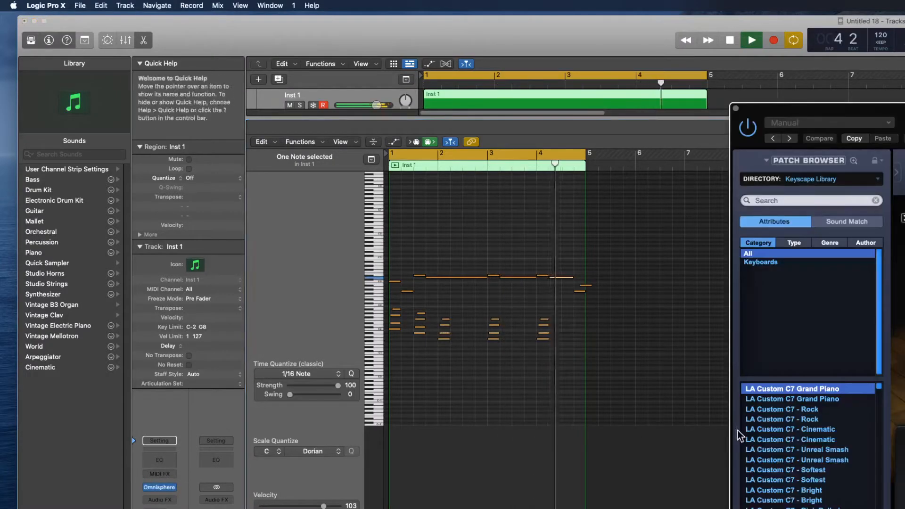
click(828, 179)
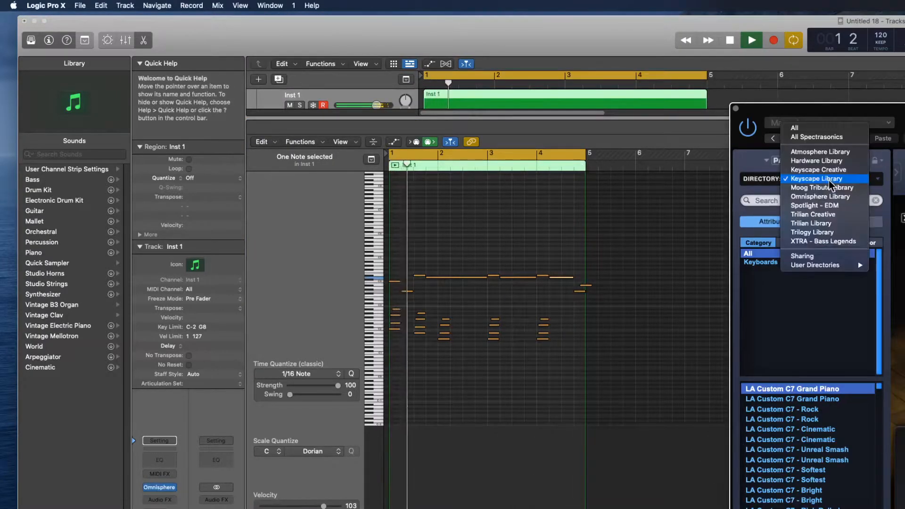
mouse_move(820, 267)
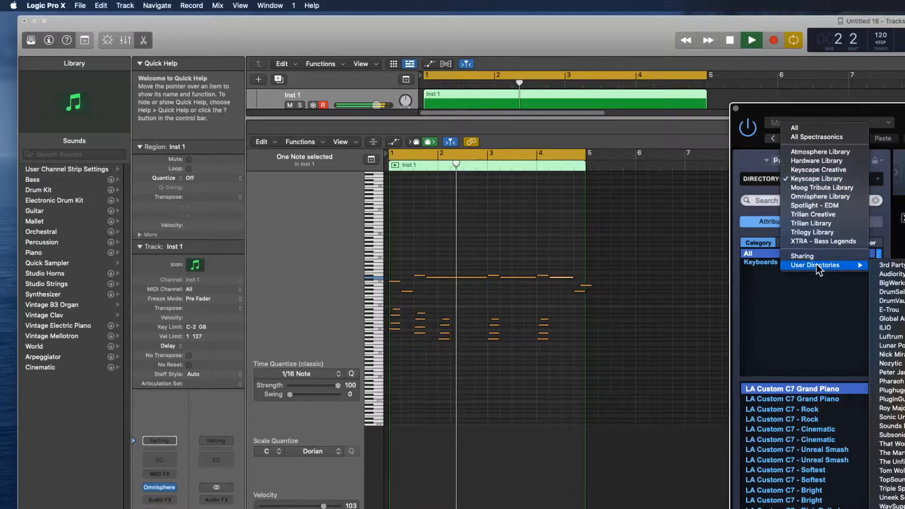
mouse_move(849, 266)
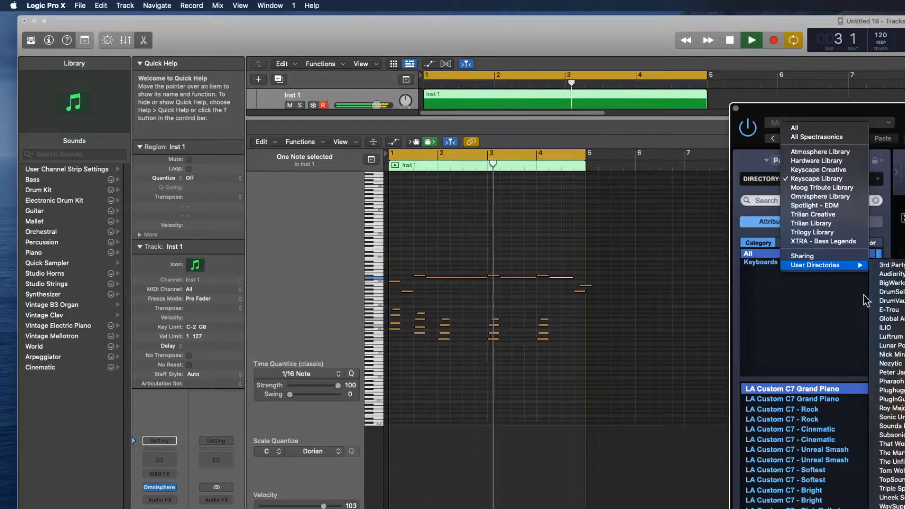
click(901, 409)
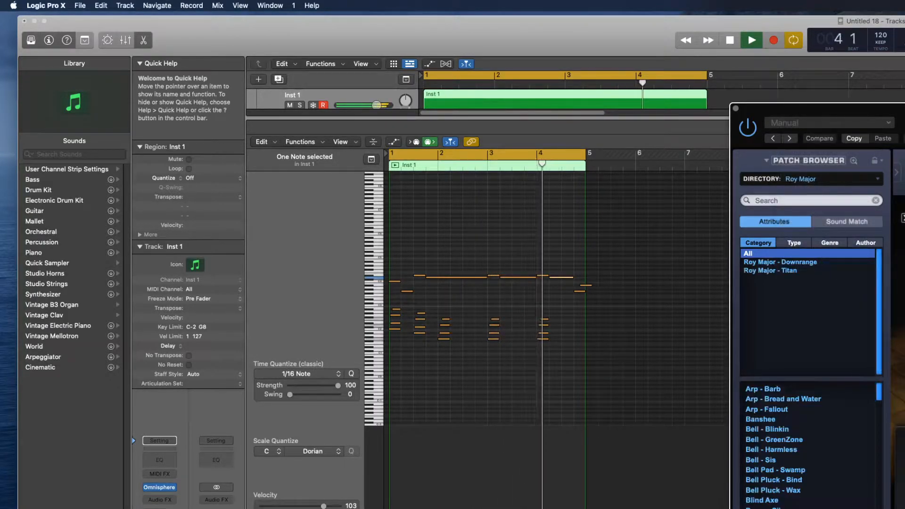
click(770, 429)
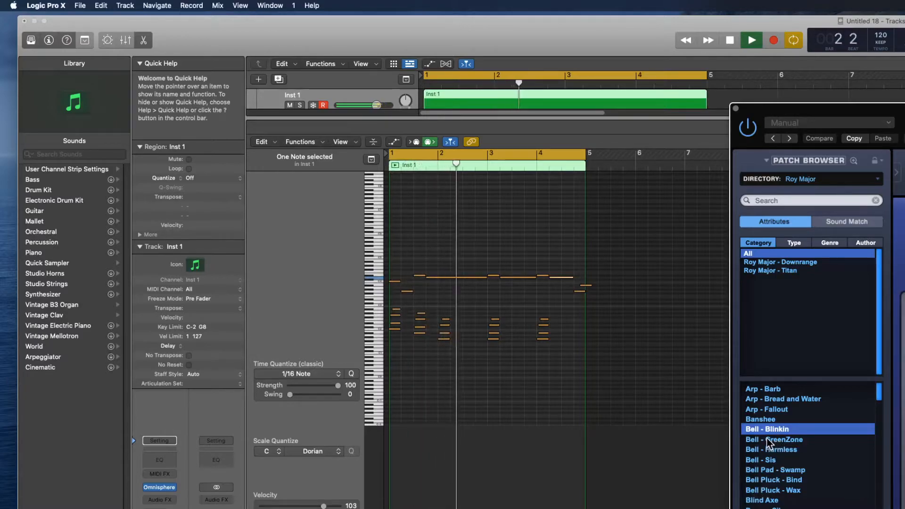
Play the arrangement from bar 1 with the bell patch, and enlarge the tracks area above the Piano Roll.
key(space)
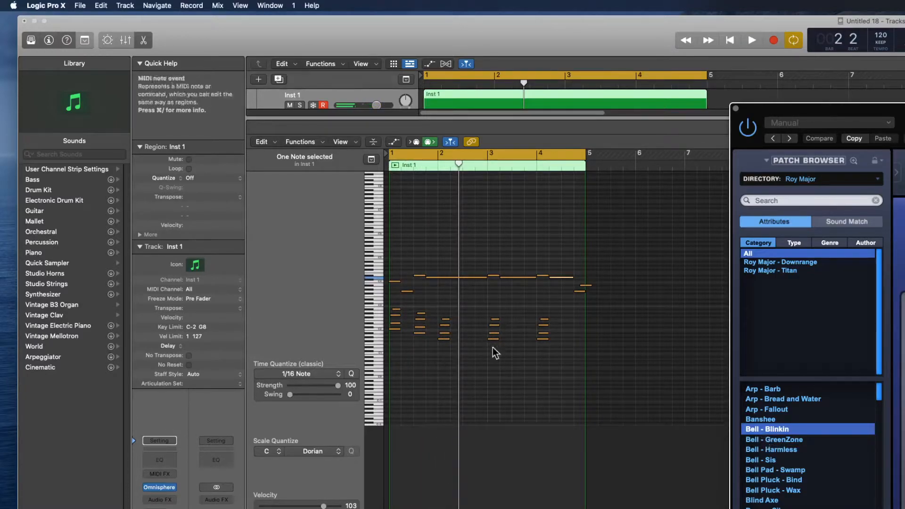
scroll(509, 343, up, 5)
key(Return)
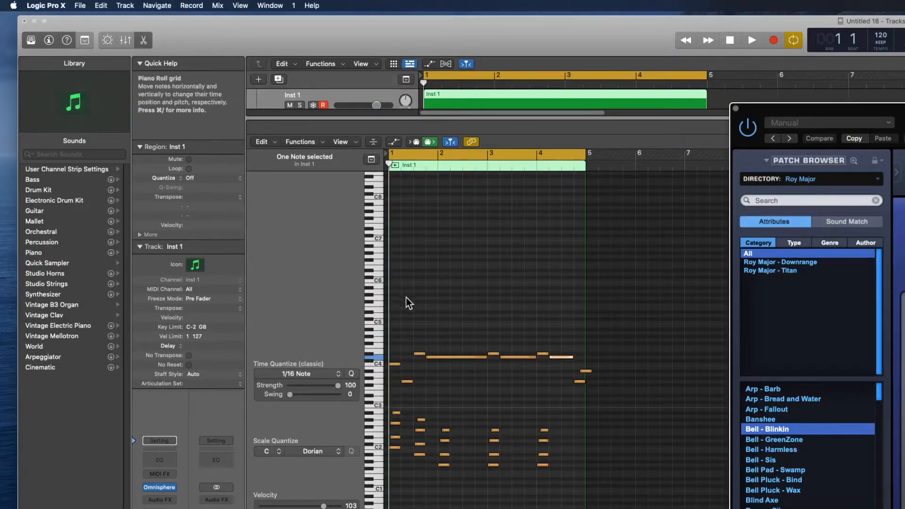
key(space)
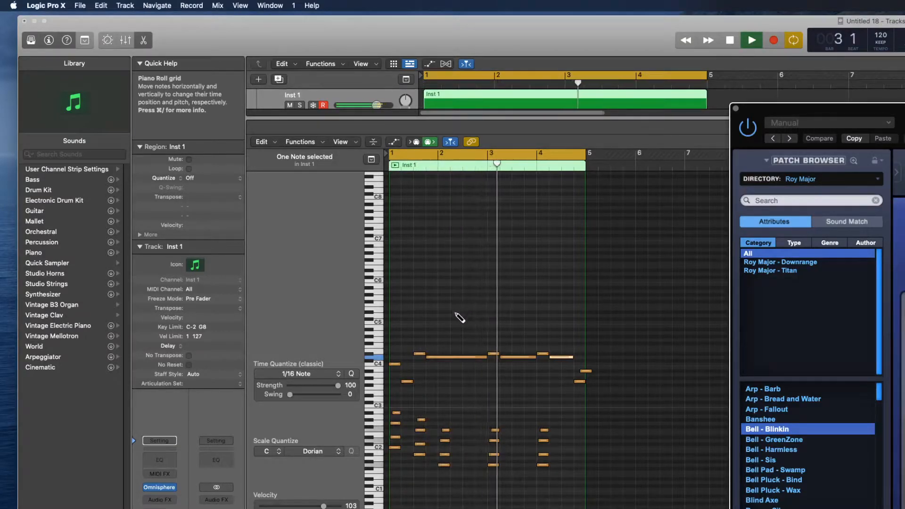
key(space)
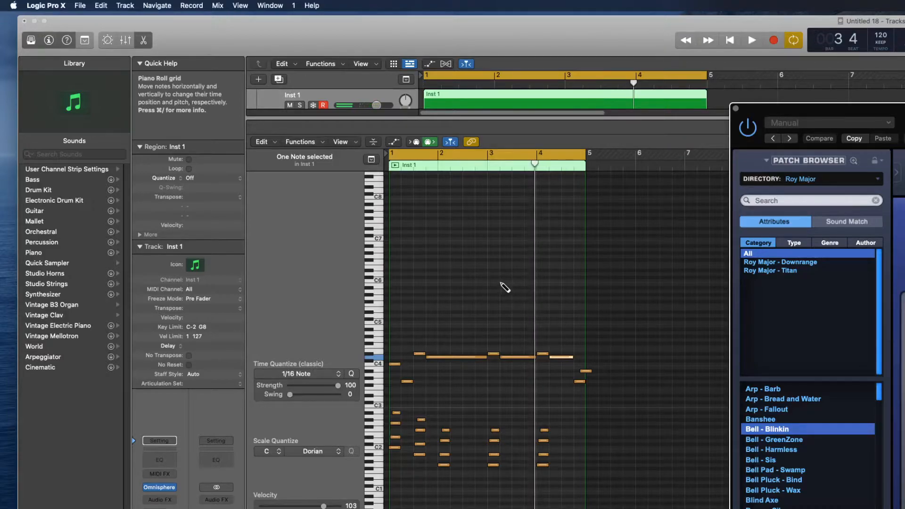
drag(627, 120, 633, 267)
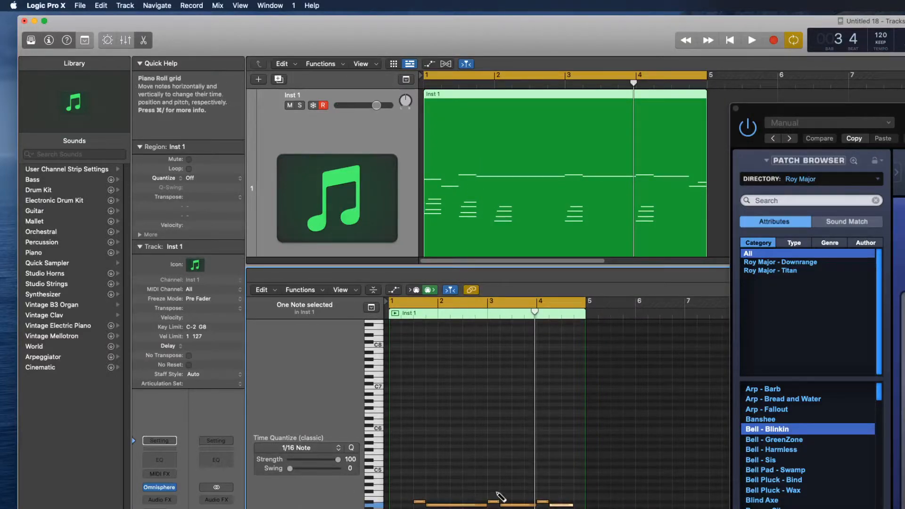
Build a descending quarter-note figure of F5, E♭5 and D5 above the melody, starting on beat 3 of bar 2.
drag(510, 451, 513, 462)
key(space)
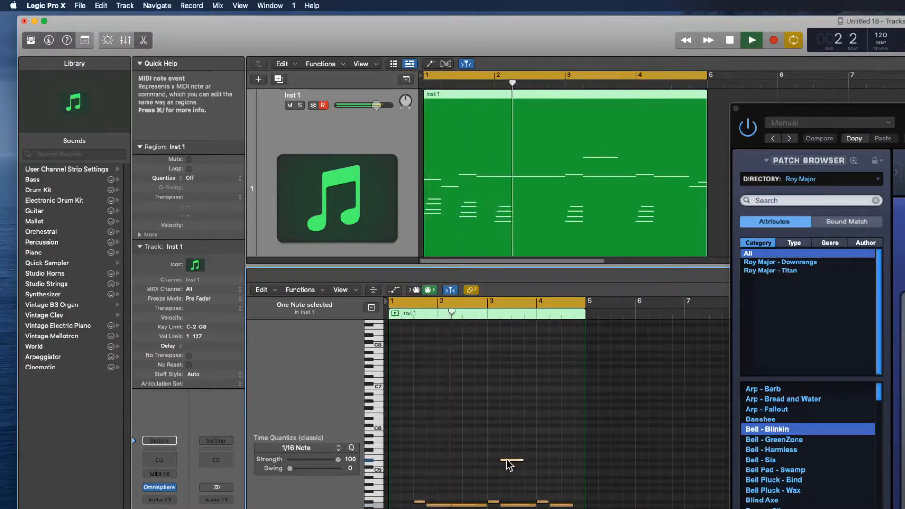
key(space)
drag(507, 461, 476, 456)
mouse_move(470, 453)
mouse_down()
mouse_move(495, 463)
mouse_move(478, 460)
mouse_up()
key(space)
click(497, 433)
ctrl+alt+click(539, 453)
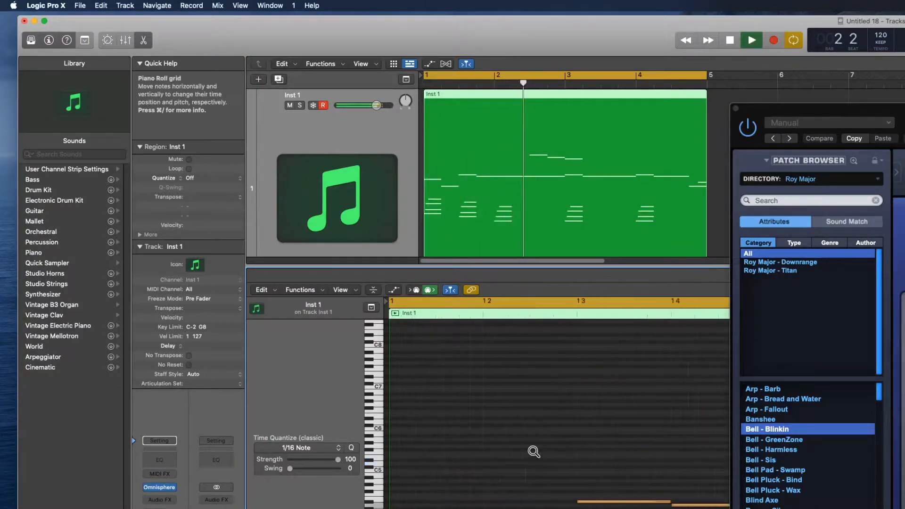
ctrl+alt+click(538, 452)
key(space)
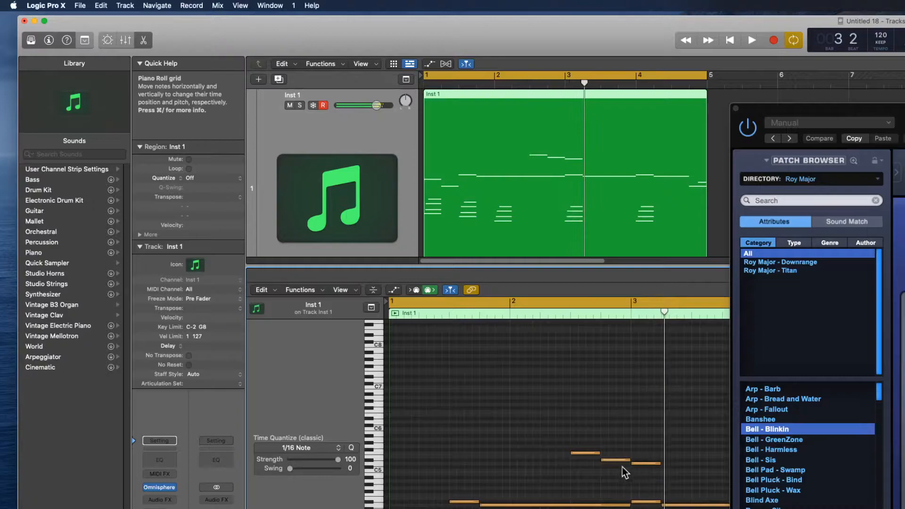
Shorten the three high notes in bar 2 to eighth notes and place them directly one after another.
drag(600, 462, 559, 476)
key(space)
click(609, 420)
key(space)
key(space)
click(626, 445)
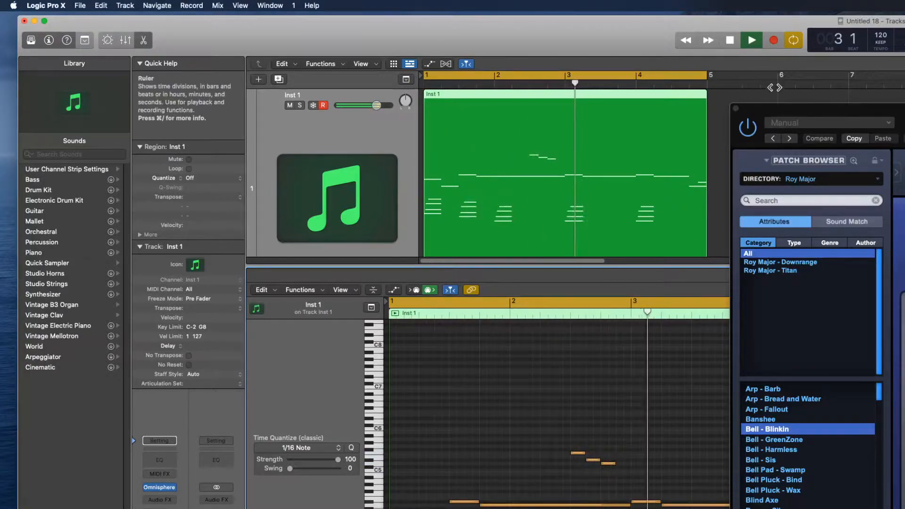
Close the instrument window, copy the three-note high figure to the last three eighth notes of bar 3, and play it back.
click(736, 109)
key(space)
drag(666, 416, 715, 452)
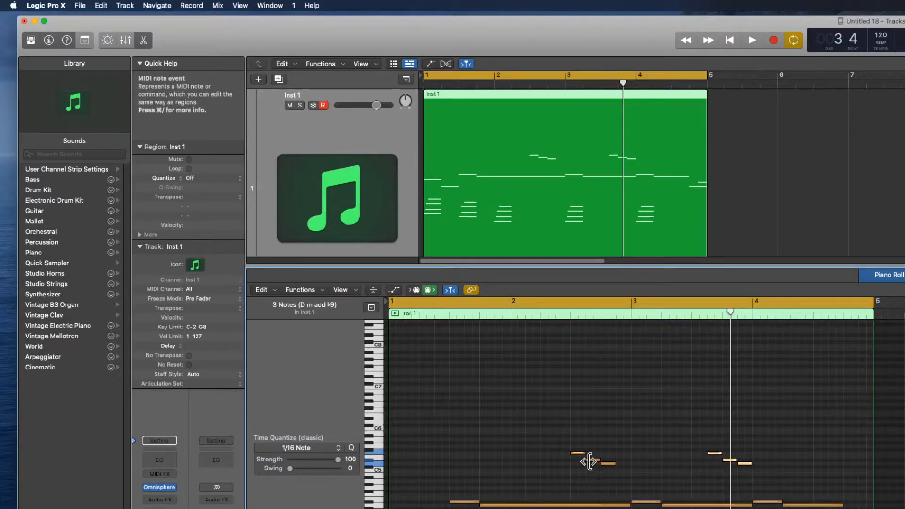
key(space)
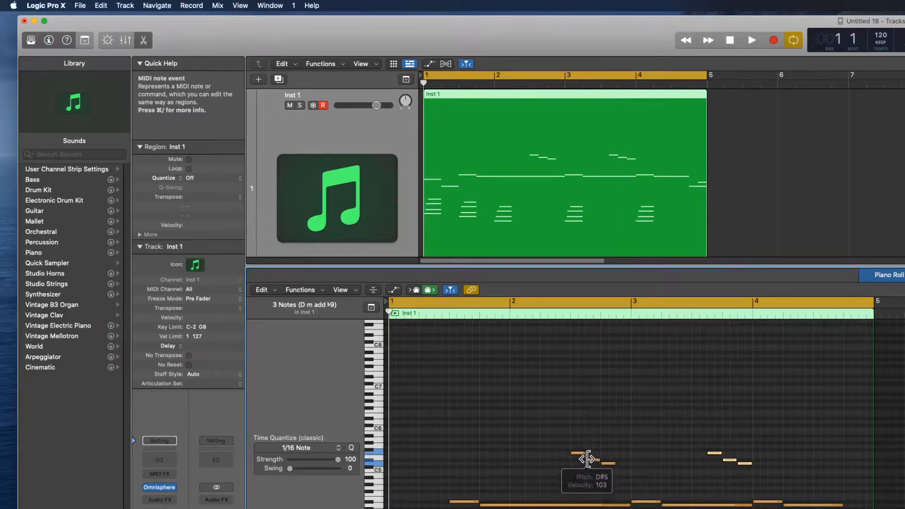
key(space)
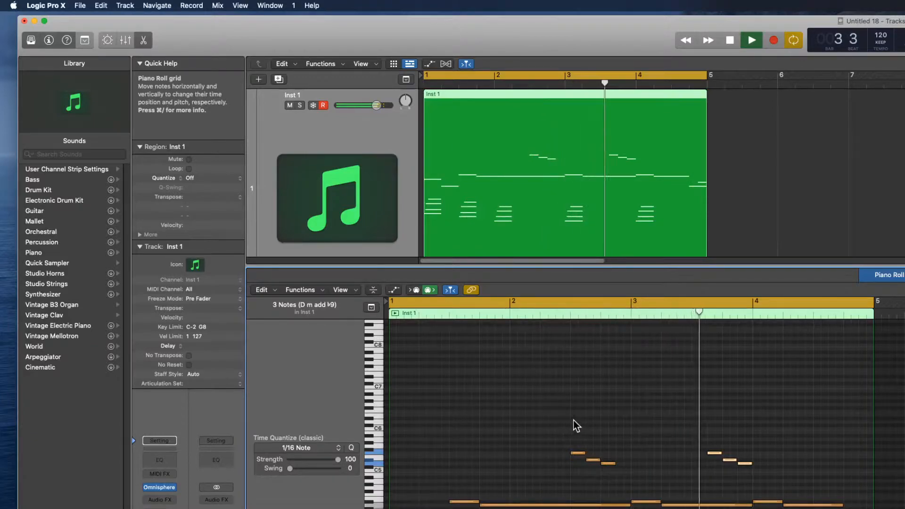
key(space)
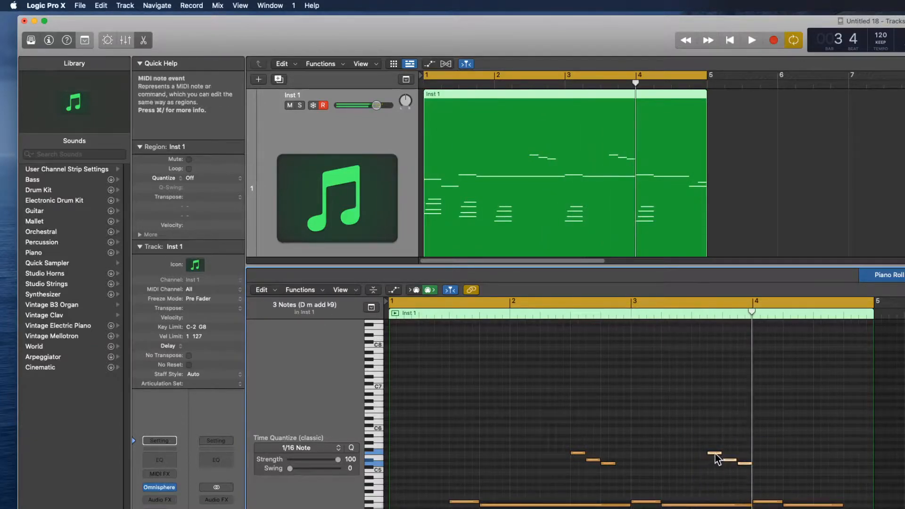
Move the copied figure in bar 3 one eighth note earlier so it starts on beat 3, and listen to it.
drag(712, 454, 701, 454)
key(space)
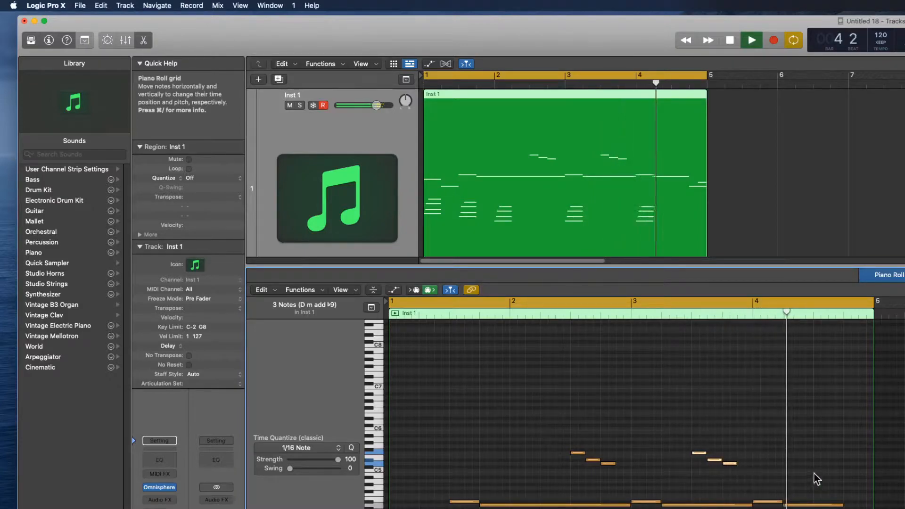
key(space)
Copy the high figure to beat 3 of bar 4, delete the copy's final D5 note, and play the arrangement.
drag(776, 434, 820, 454)
key(space)
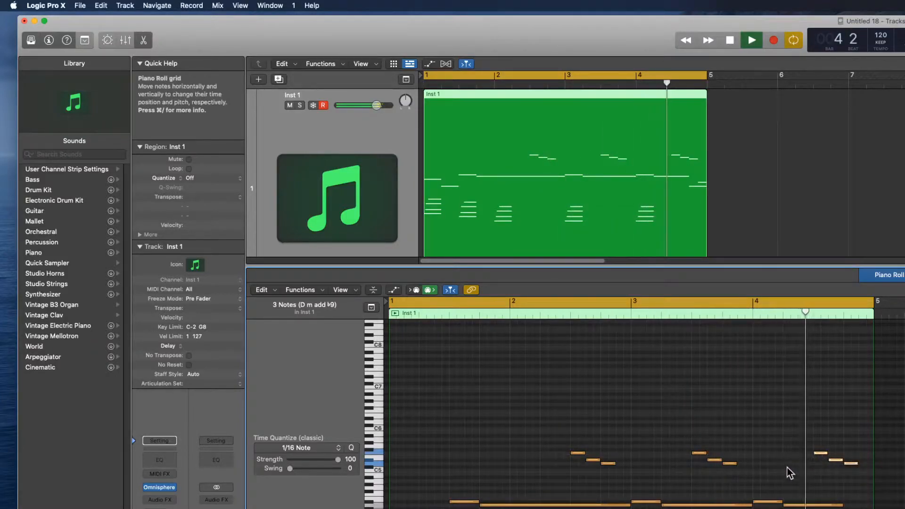
click(849, 463)
key(Delete)
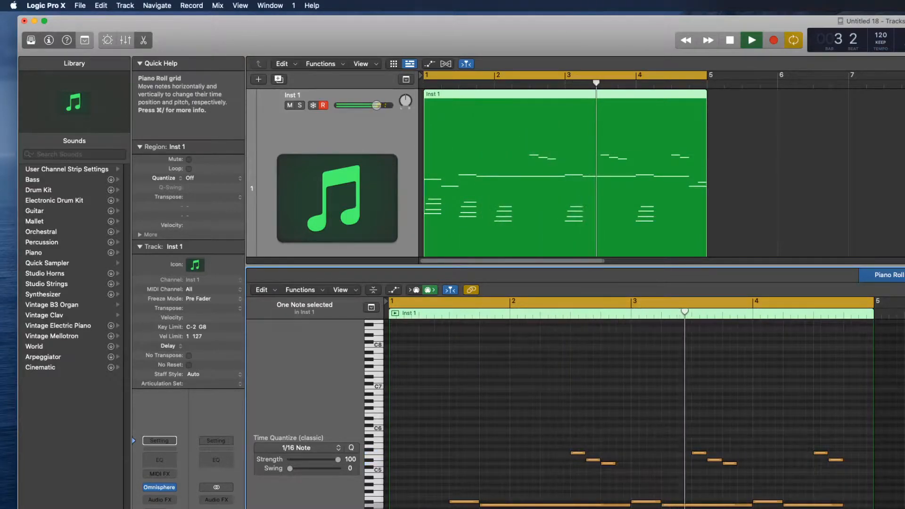
key(space)
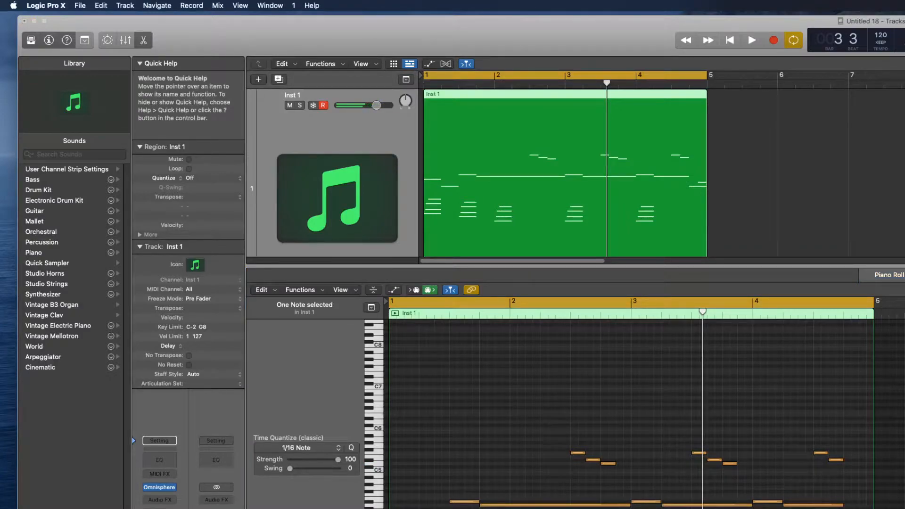
key(space)
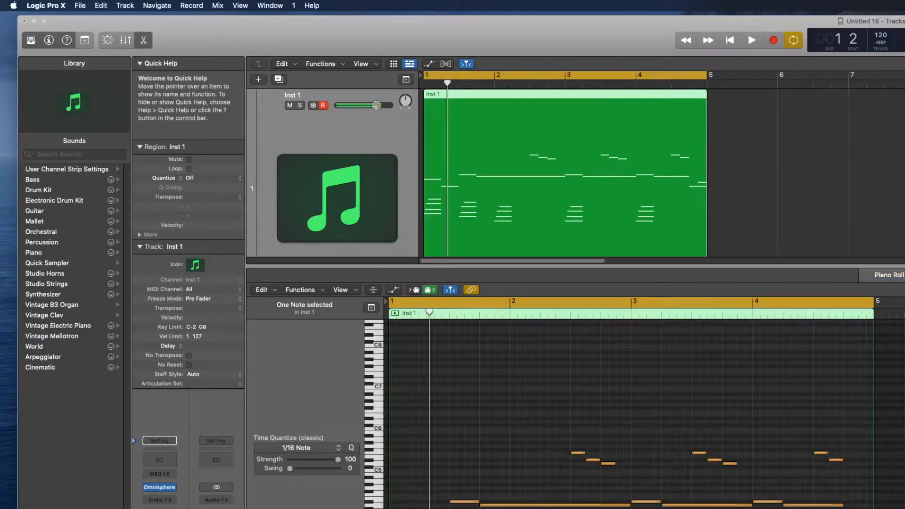
key(space)
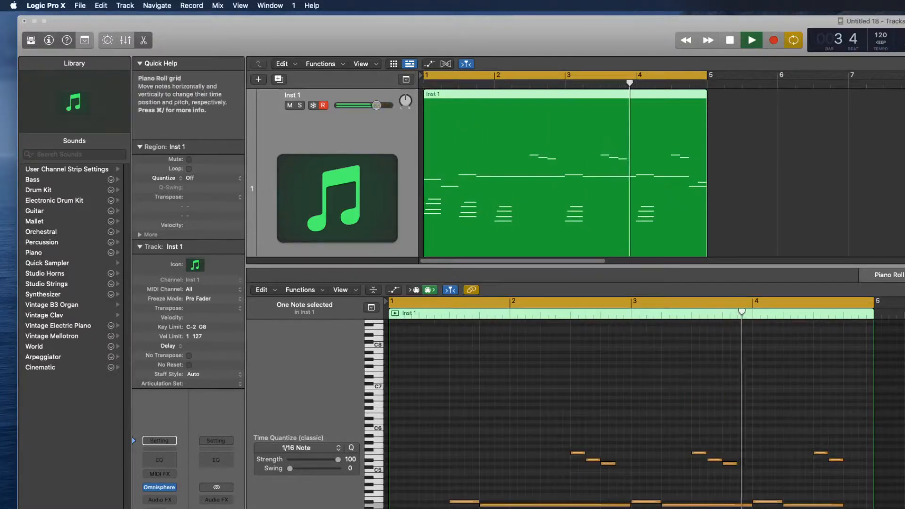
key(space)
Select all eight high figure notes, lower their velocity, and replay the arrangement to check the balance.
drag(848, 444, 566, 479)
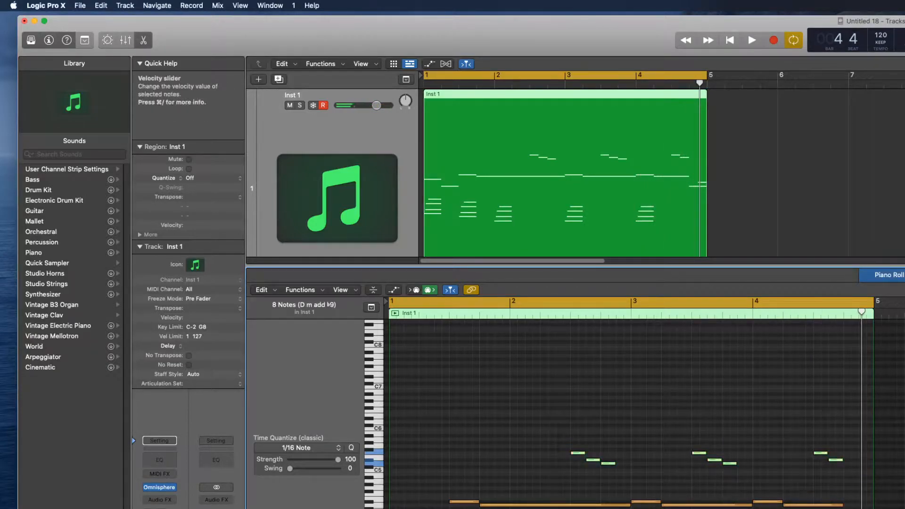
key(space)
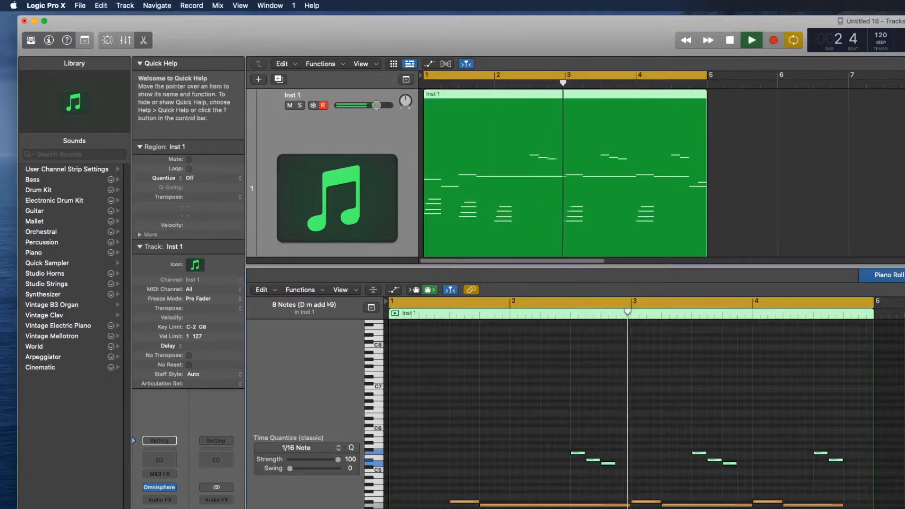
key(space)
key(space)
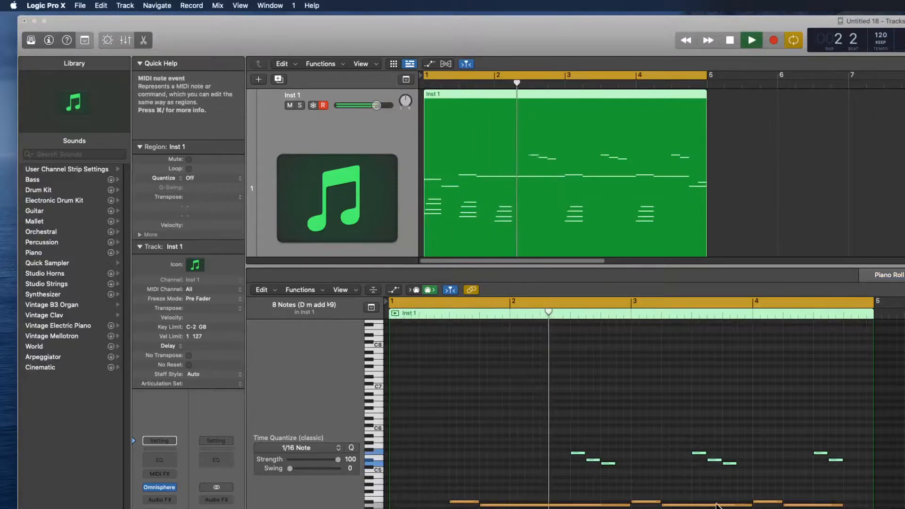
key(space)
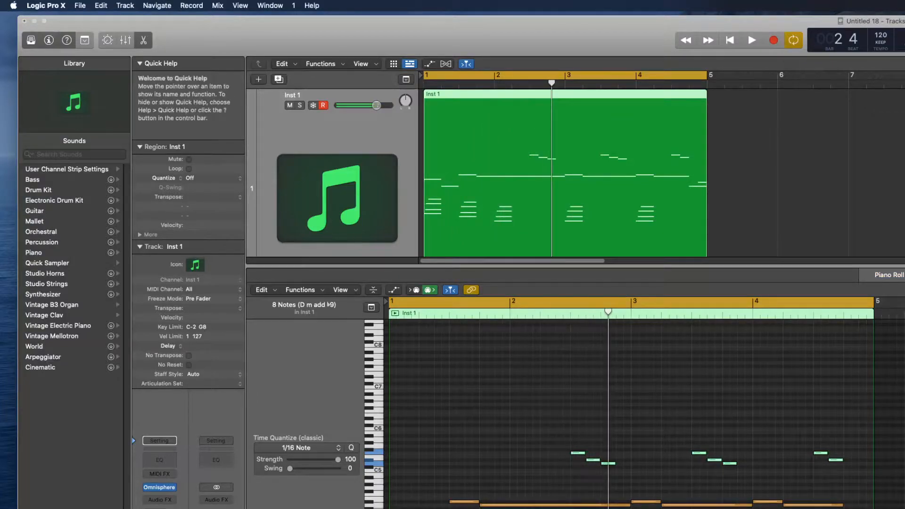
key(space)
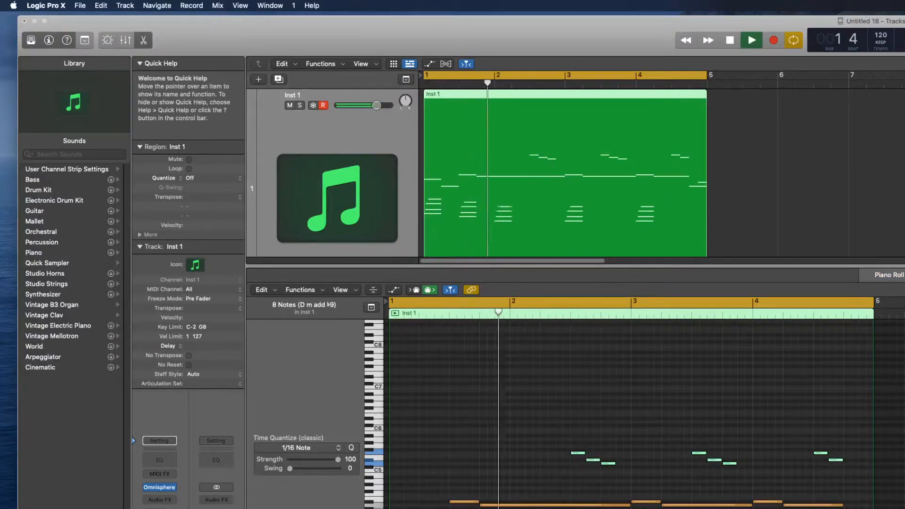
Play the four-bar loop several times to check how the high figure sits against the chords and melody.
key(space)
key(space)
key(space)
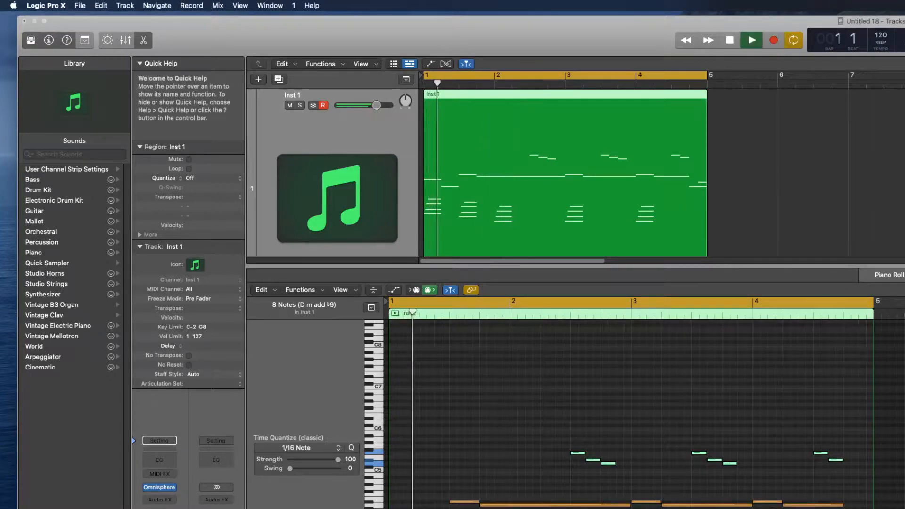
key(space)
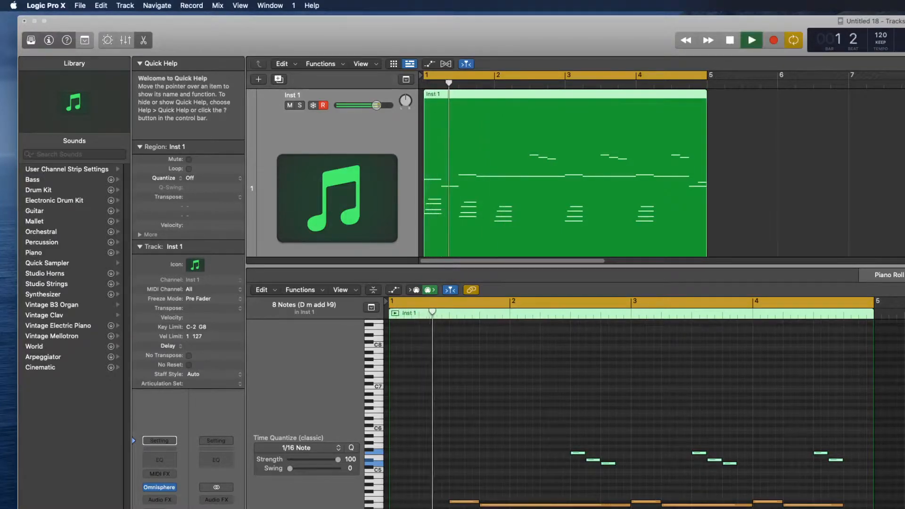
key(space)
key(space)
key(space)
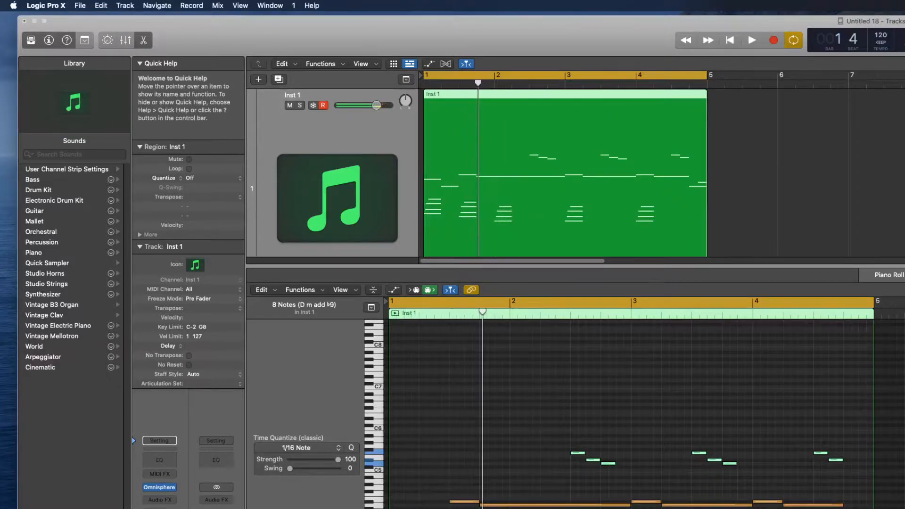
key(space)
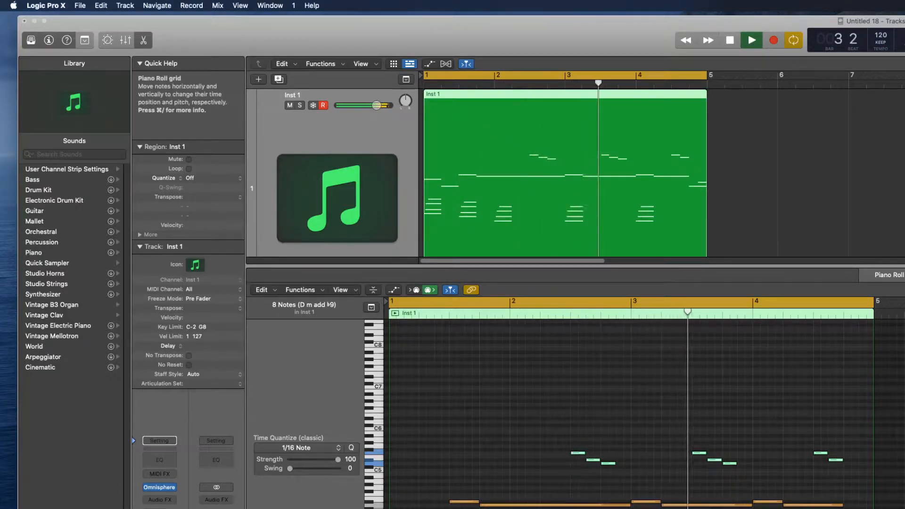
key(space)
key(space)
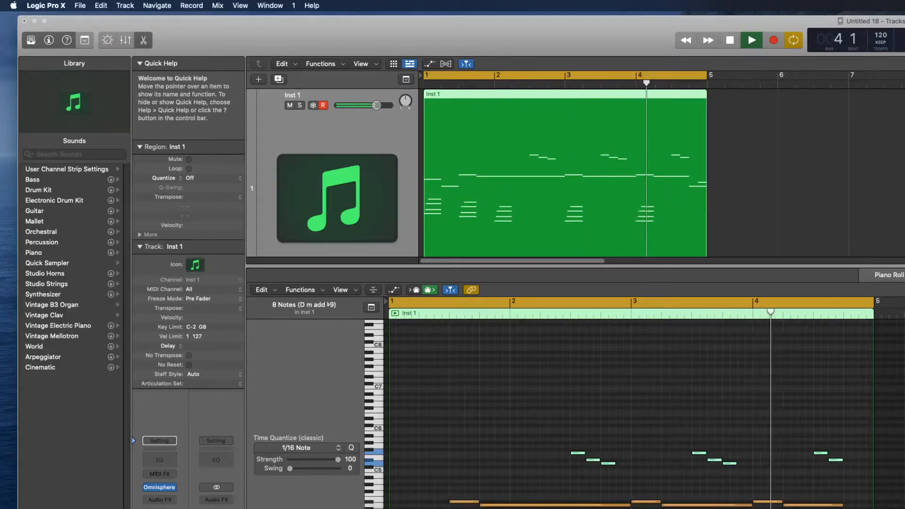
key(space)
key(space)
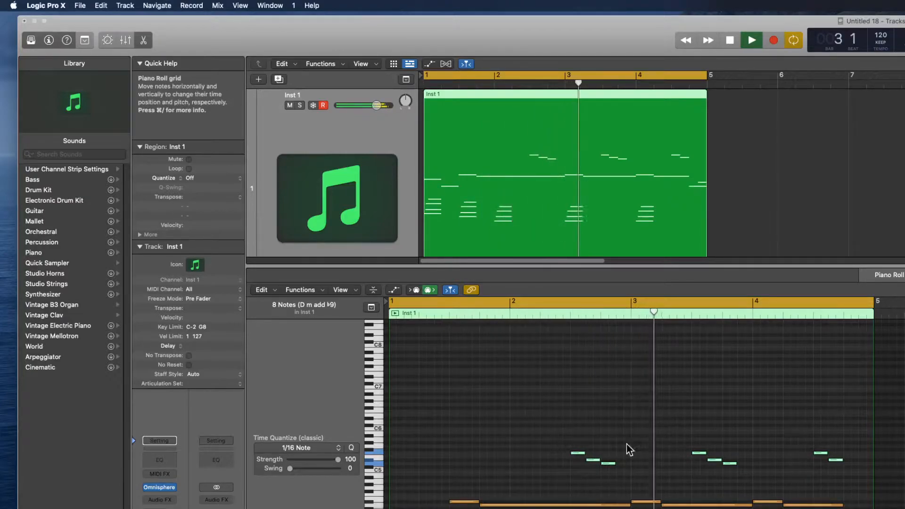
Transpose all eight high figure notes down one octave and listen to the loop.
key(space)
drag(552, 433, 904, 472)
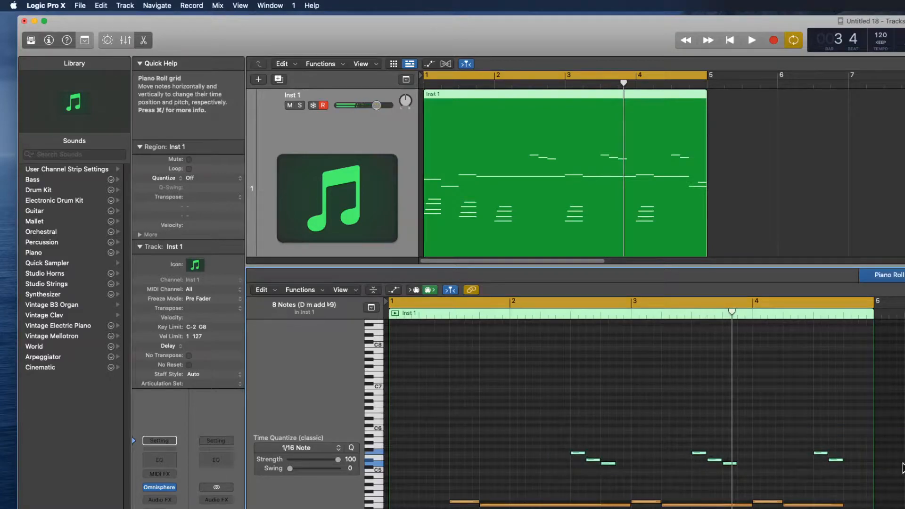
key(alt+shift+Down)
key(space)
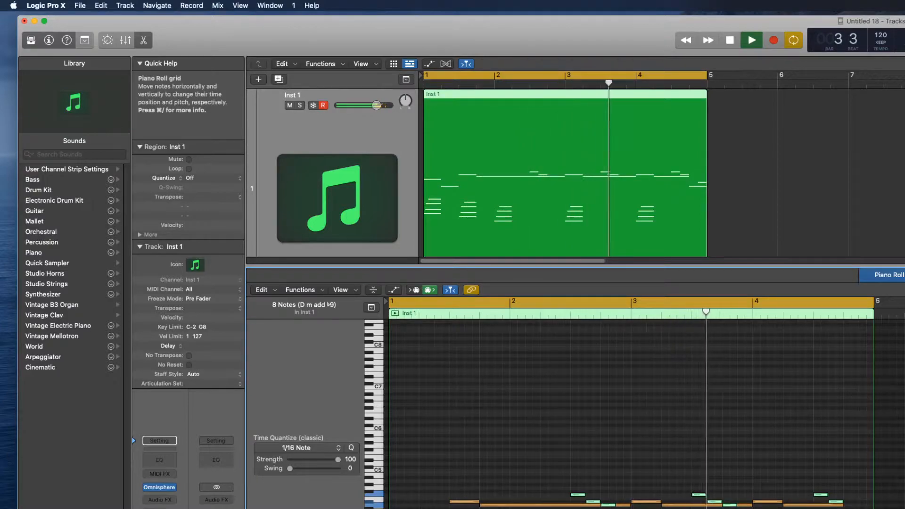
Shorten the sustained melody notes so each ends on beat 3, where the lowered figure starts, and replay the loop.
click(632, 508)
key(space)
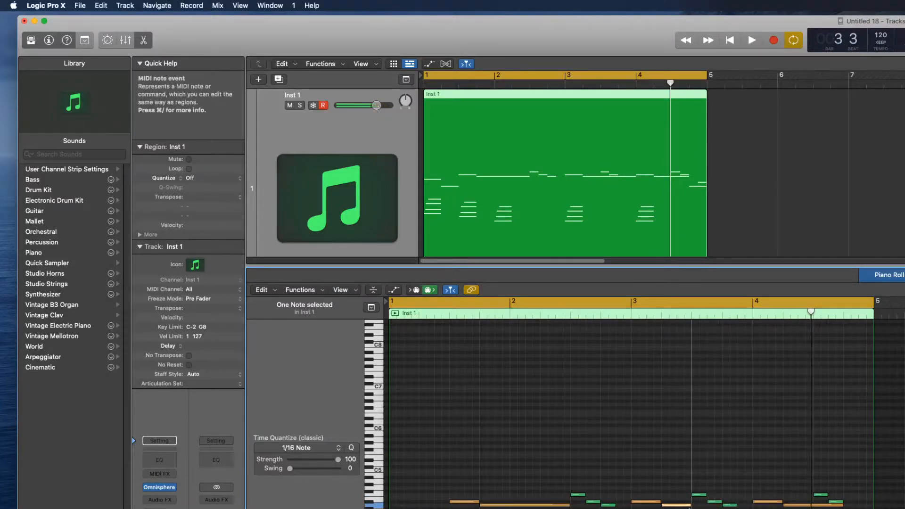
key(space)
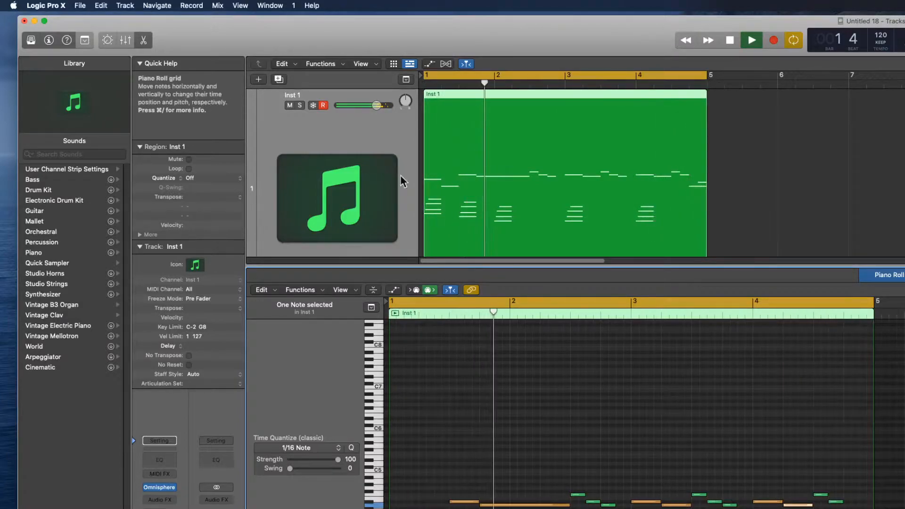
Bounce the Inst 1 MIDI region in place to a new track with the default settings, leaving the source.
right_click(605, 183)
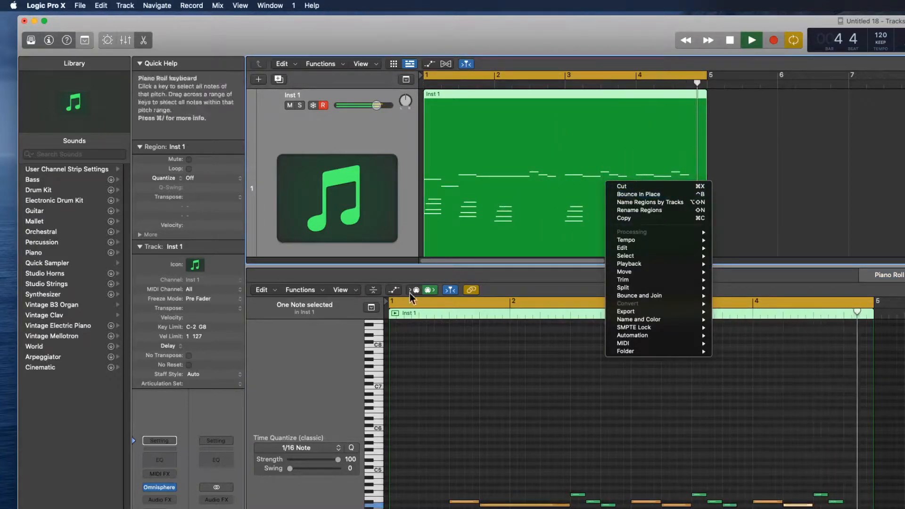
click(637, 196)
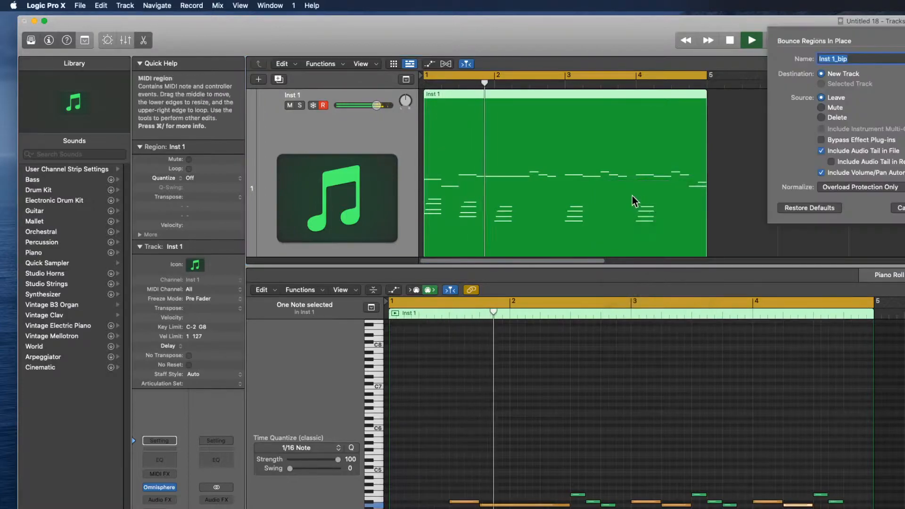
key(Return)
scroll(613, 221, down, 8)
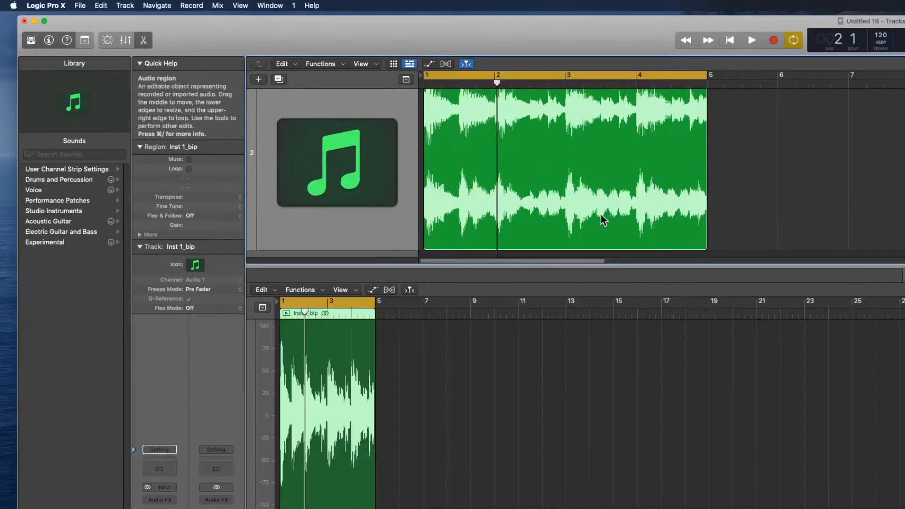
scroll(582, 248, up, 4)
scroll(291, 178, down, 4)
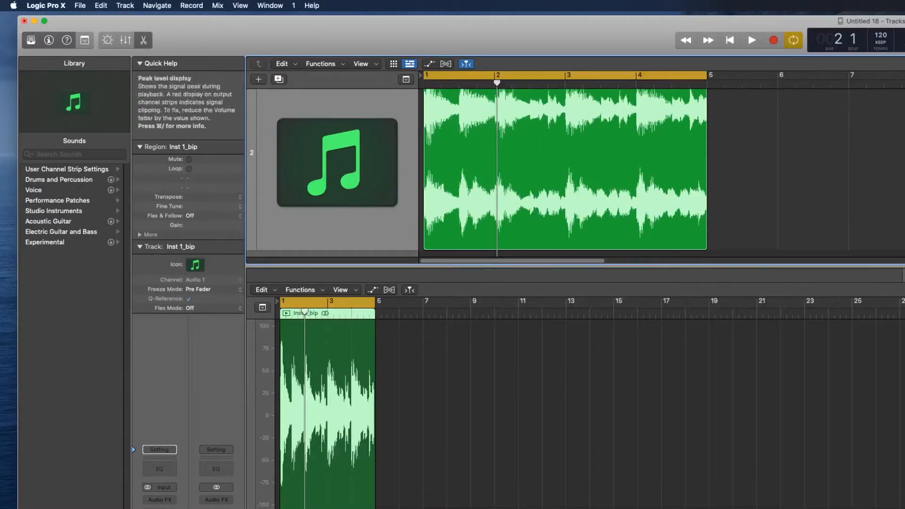
Insert the Soundtoys PanMan auto-panner on the bounced audio track.
click(159, 500)
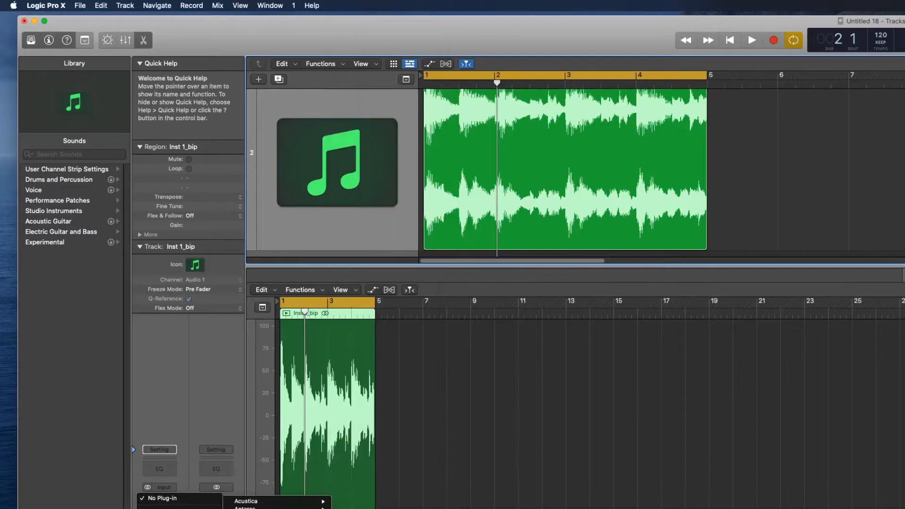
mouse_move(278, 508)
key(Escape)
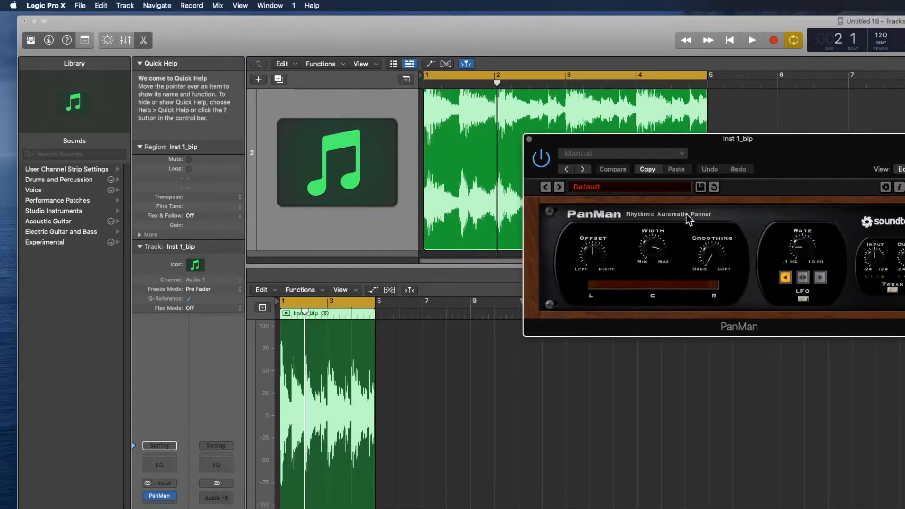
Set PanMan's Width to about its middle position and raise Smoothing while listening to playback, and close the plug-in window.
drag(643, 272, 639, 291)
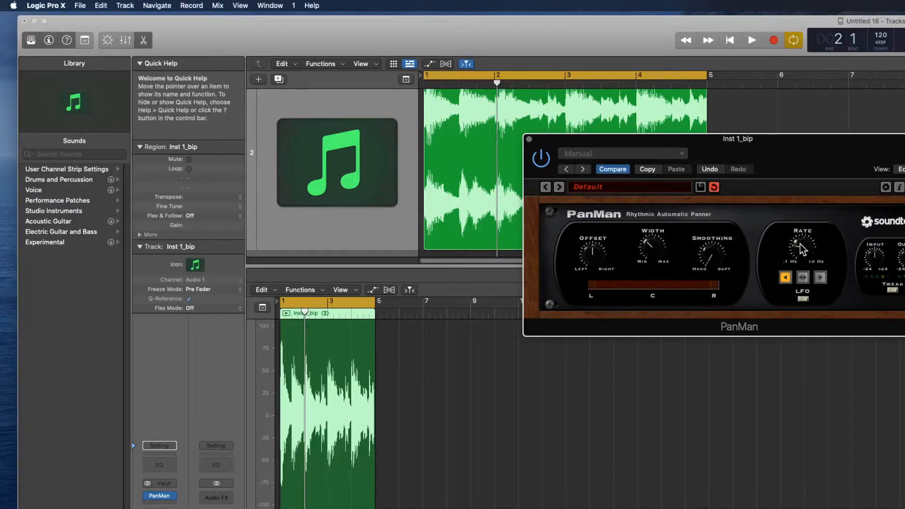
key(space)
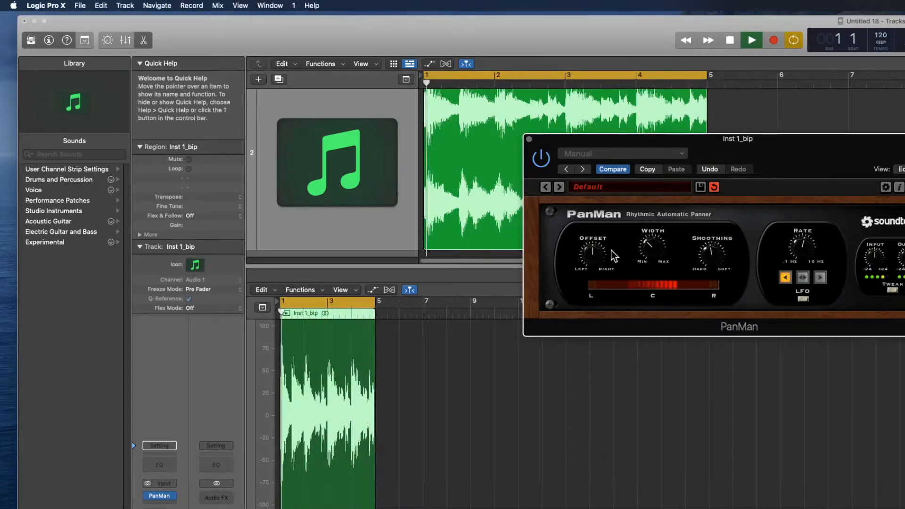
drag(651, 248, 649, 202)
drag(709, 255, 707, 235)
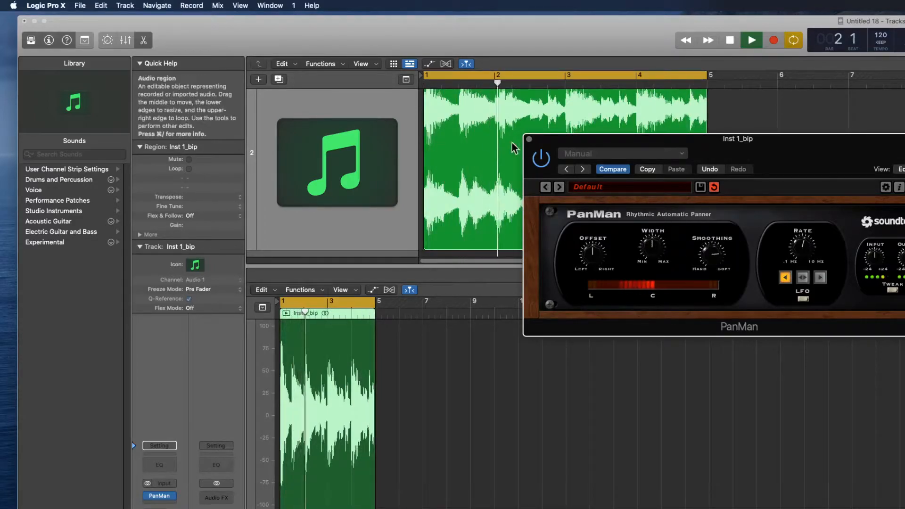
click(529, 139)
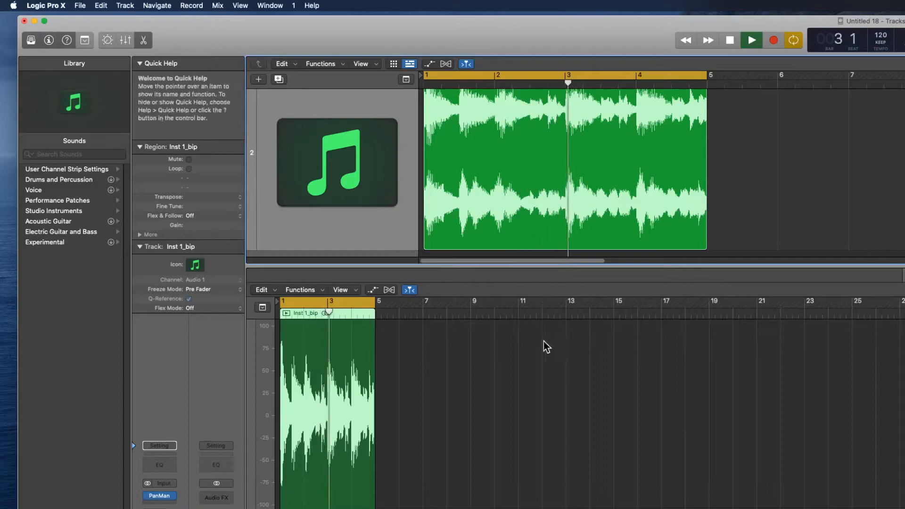
Bounce the panned audio region in place to another new track with the default settings.
key(space)
right_click(654, 186)
click(670, 191)
key(Return)
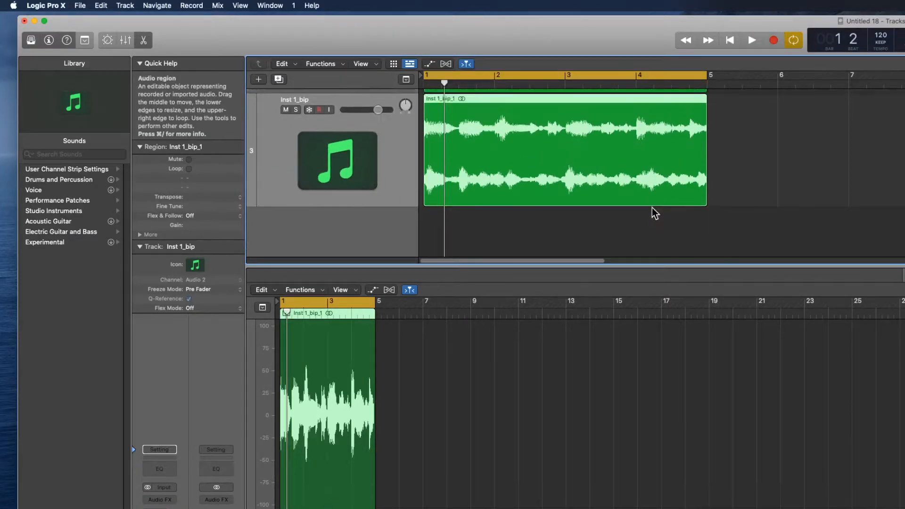
Select the first bounced audio track and bypass its PanMan plug-in.
scroll(618, 224, up, 3)
click(389, 154)
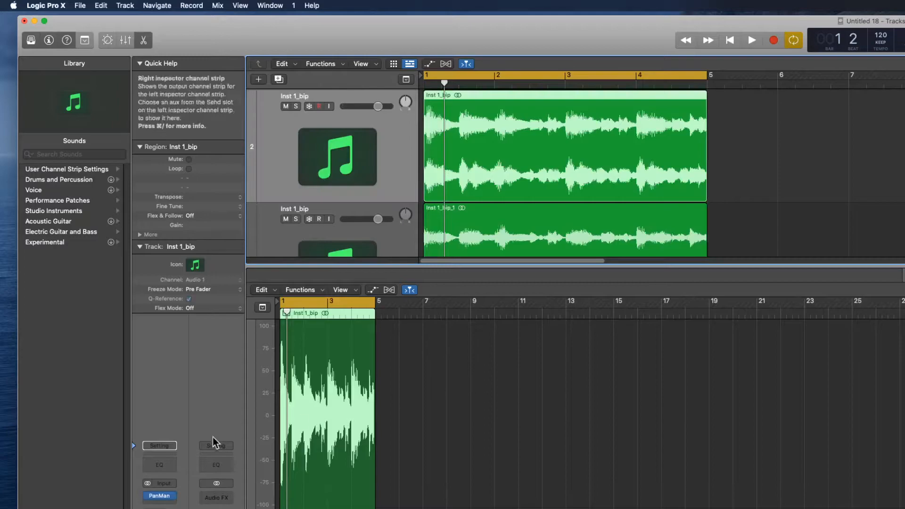
click(147, 496)
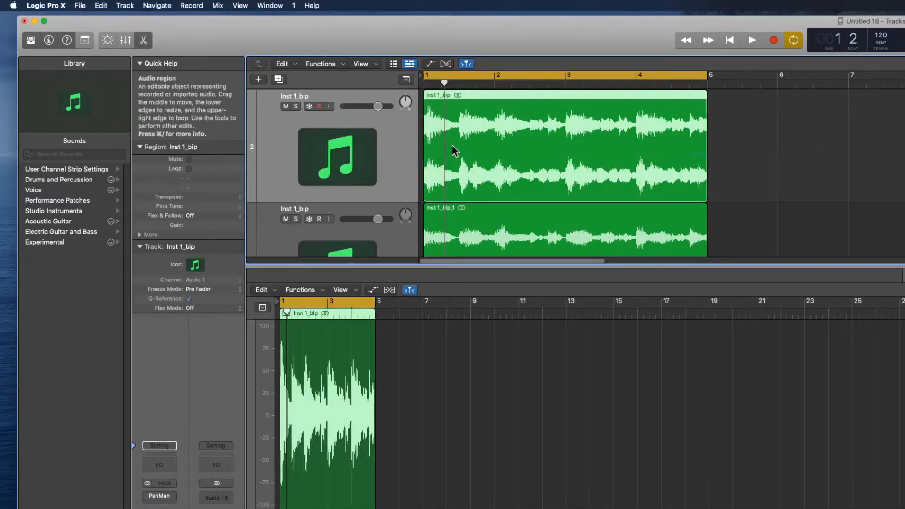
Move the first bounced audio region on track 2 to bar 5, with the track heights reduced to show all tracks.
key(Delete)
key(super+z)
key(super+Up)
drag(526, 147, 811, 141)
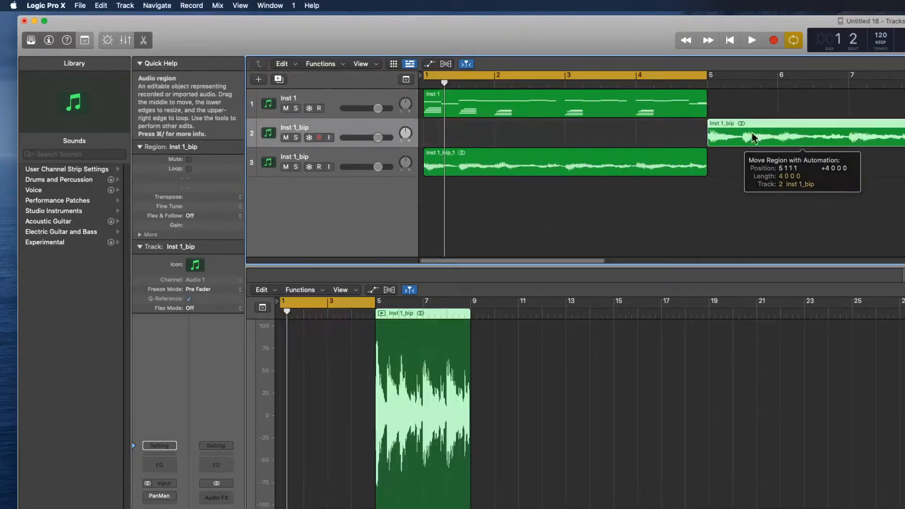
Select the Inst 1 track and its MIDI region, and mute every note in the region.
click(650, 103)
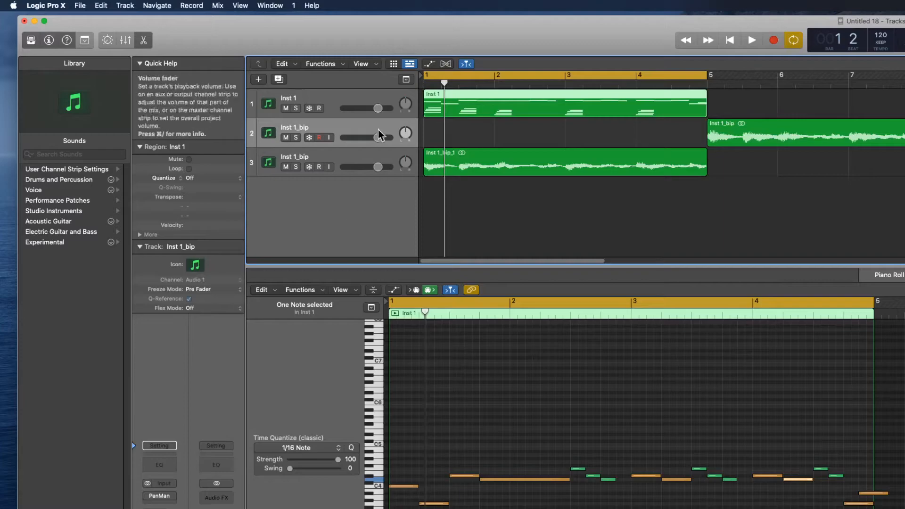
click(349, 102)
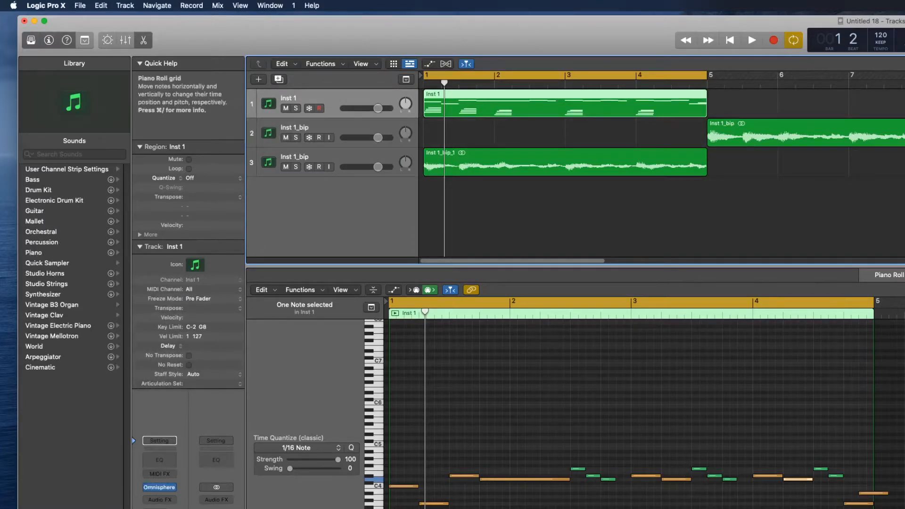
drag(904, 423, 368, 508)
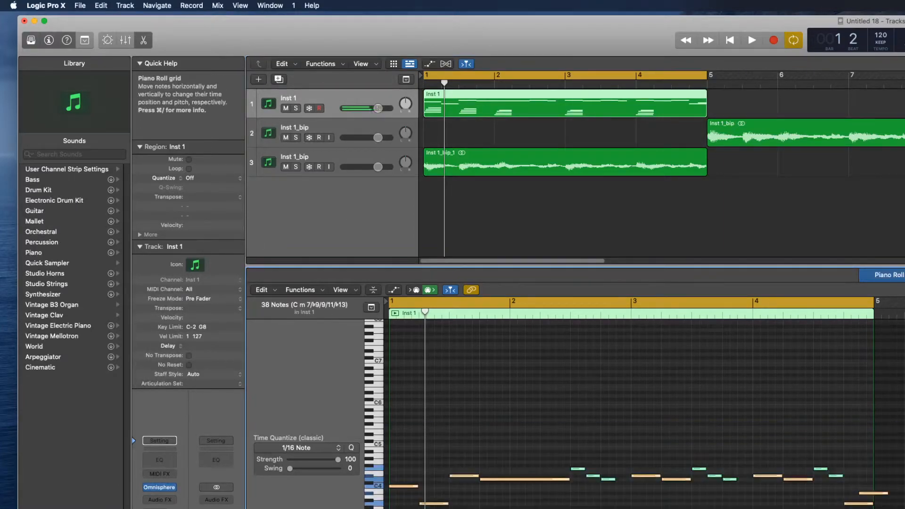
mouse_move(486, 105)
mouse_down()
mouse_move(904, 107)
mouse_move(489, 115)
mouse_up()
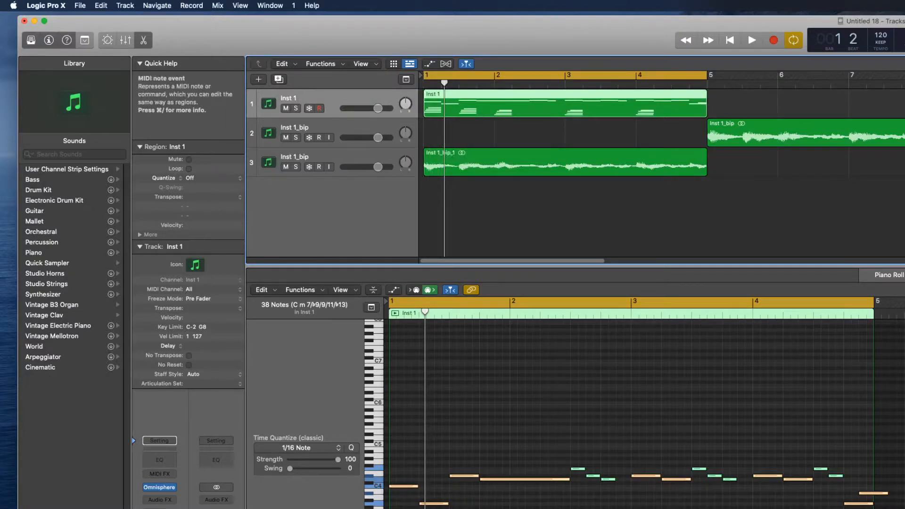
click(528, 496)
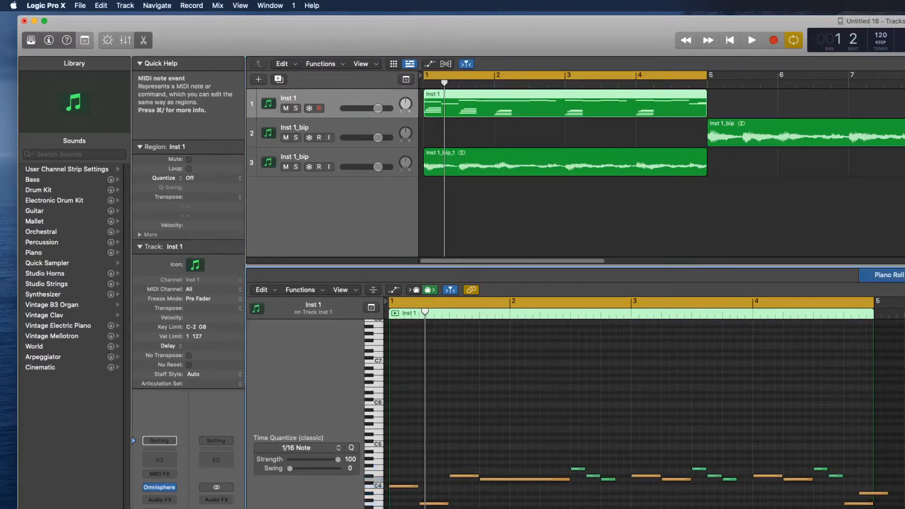
drag(904, 508, 196, 326)
super+click(539, 480)
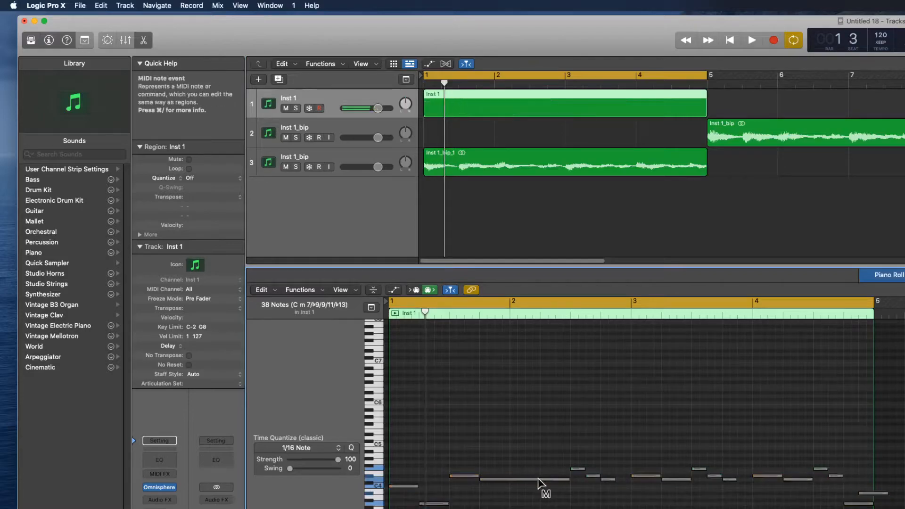
Open Omnisphere, add a three-beat note to the Inst 1 region at G4 on bar 1 beat 1, and play it.
click(159, 489)
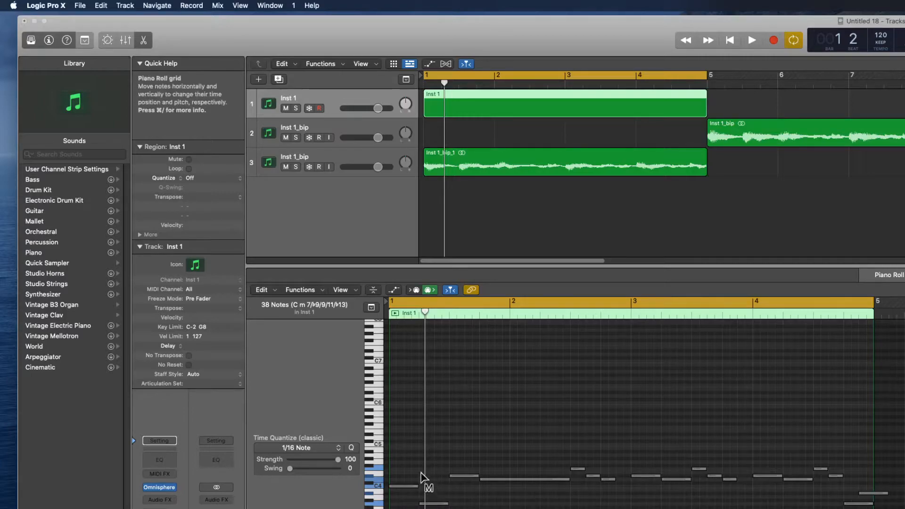
click(397, 456)
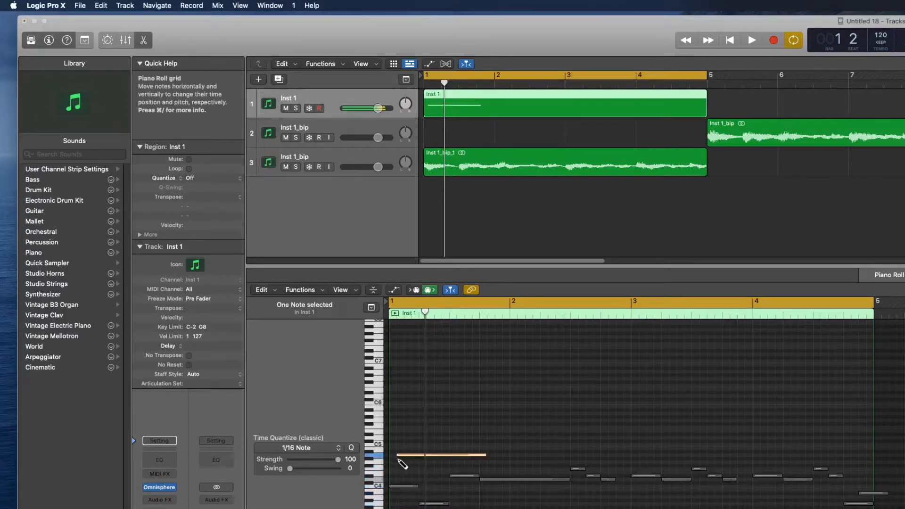
key(t)
click(407, 455)
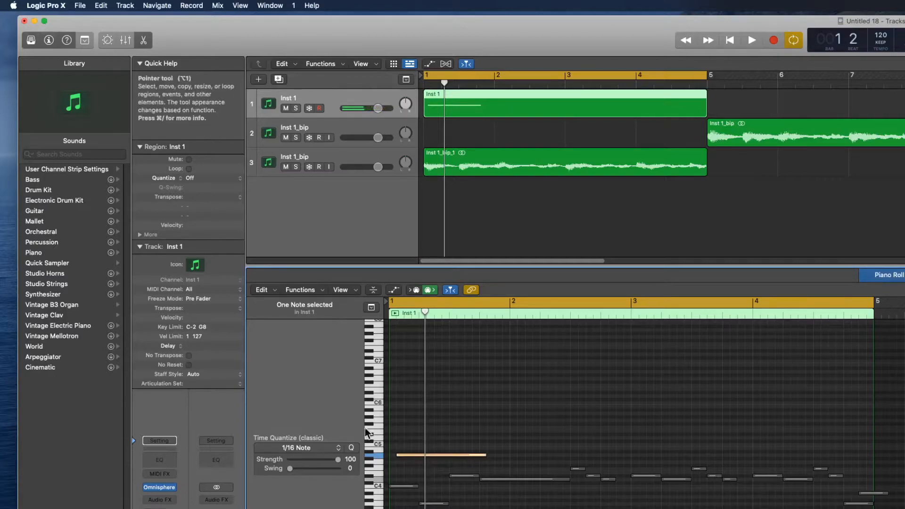
drag(424, 454, 417, 467)
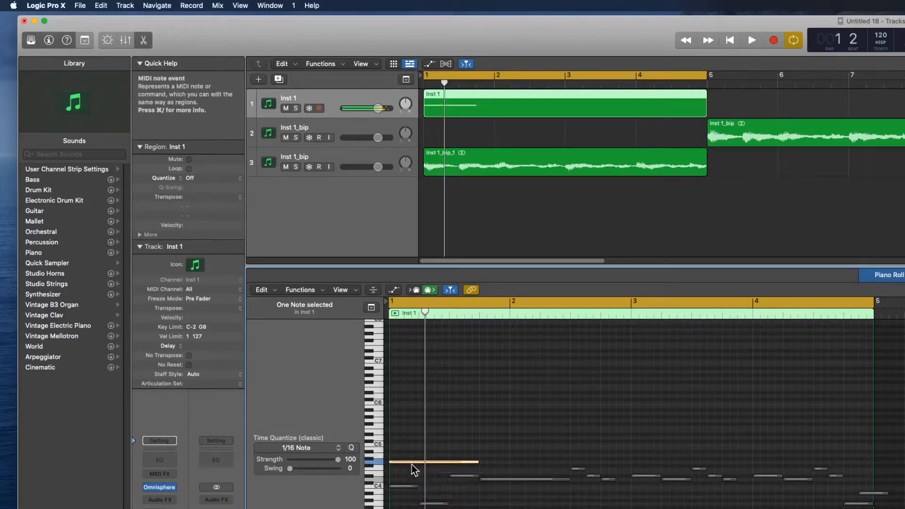
key(space)
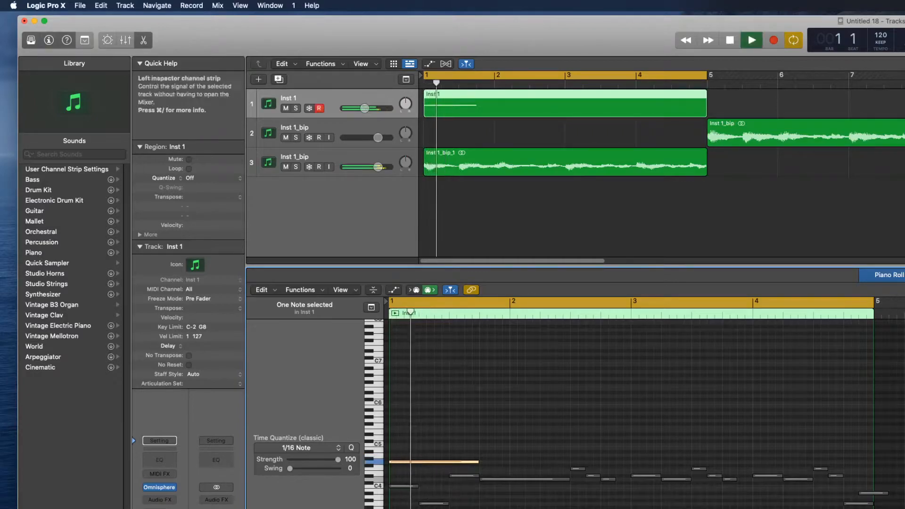
Move the bar 1 note down to C4, shorten it to one beat, and play it.
drag(466, 463, 411, 486)
key(space)
key(space)
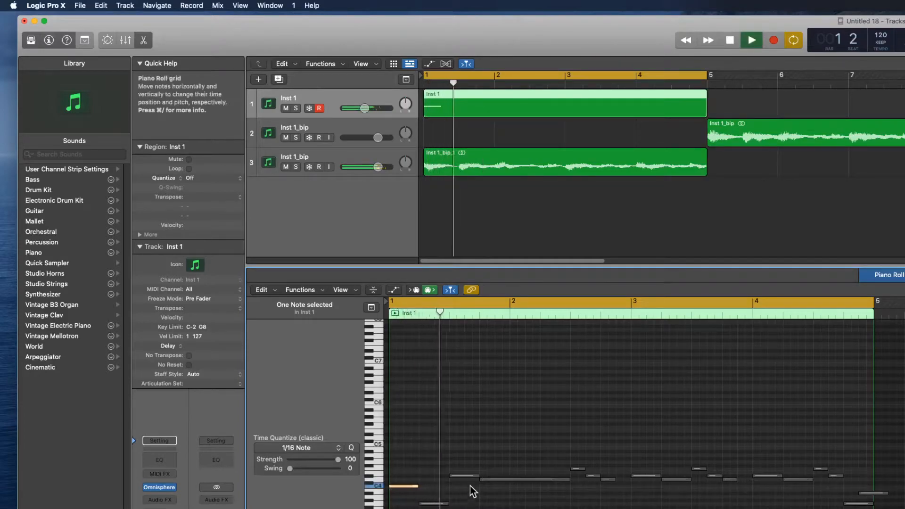
Play the loop repeatedly from the start and listen for where the next note should follow the C4 note.
key(space)
key(space)
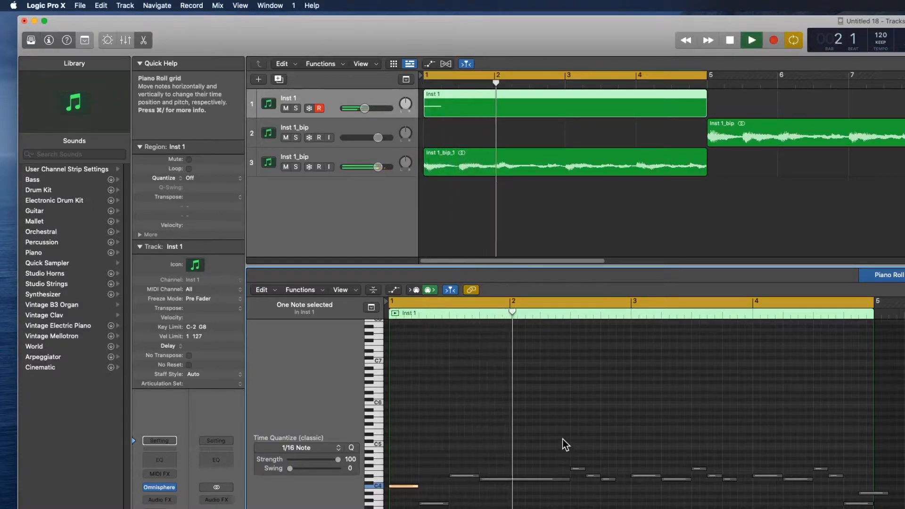
key(space)
key(space)
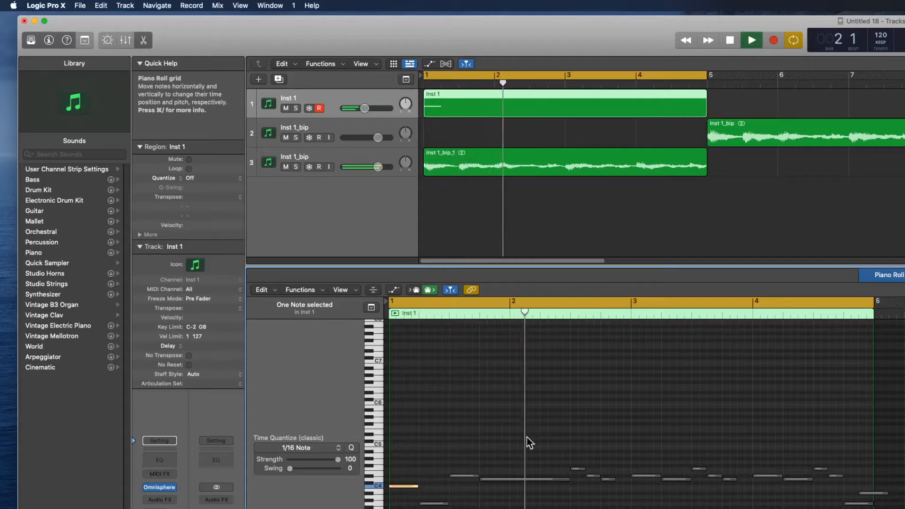
key(space)
key(space)
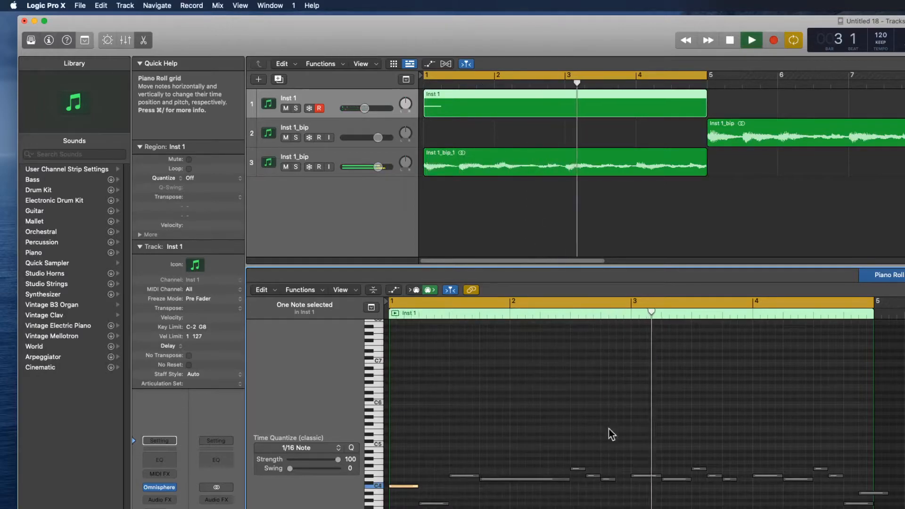
key(space)
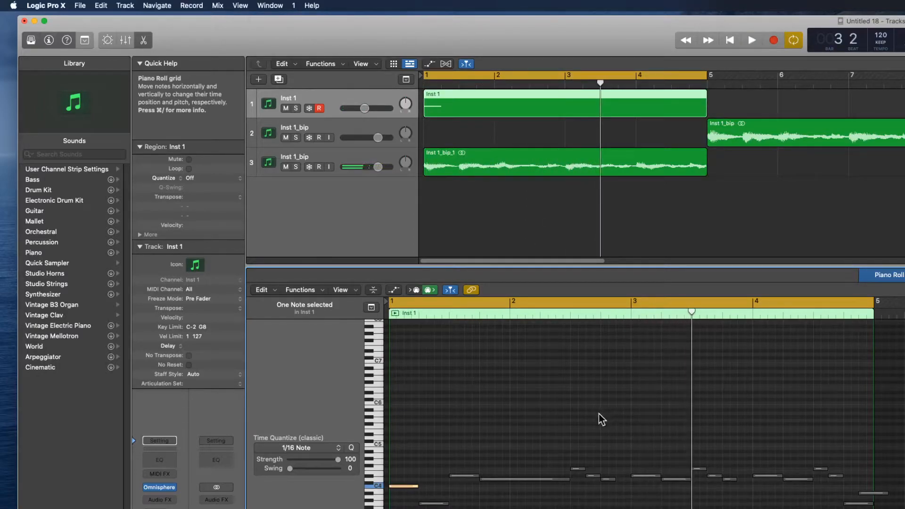
key(space)
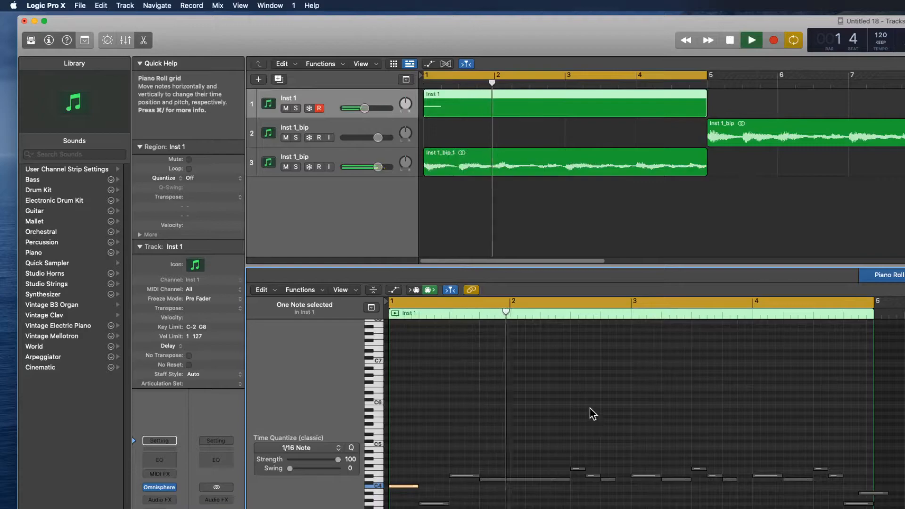
key(space)
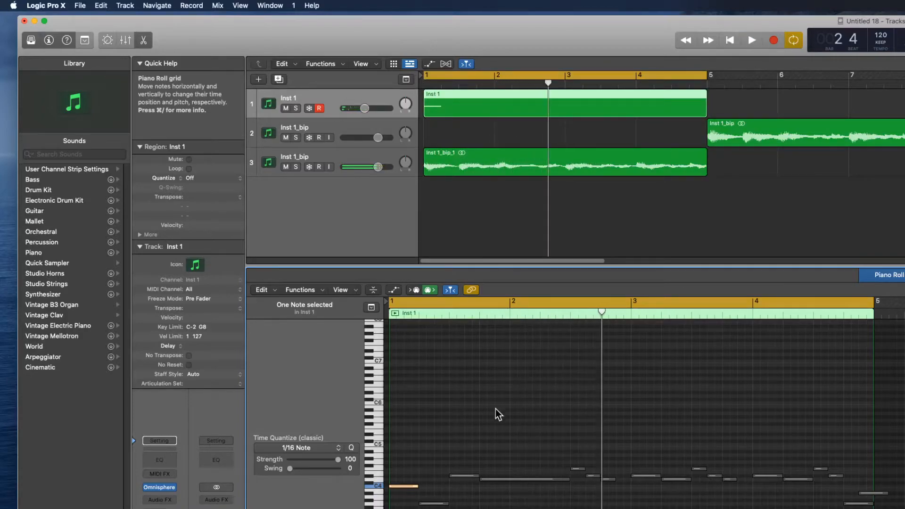
key(space)
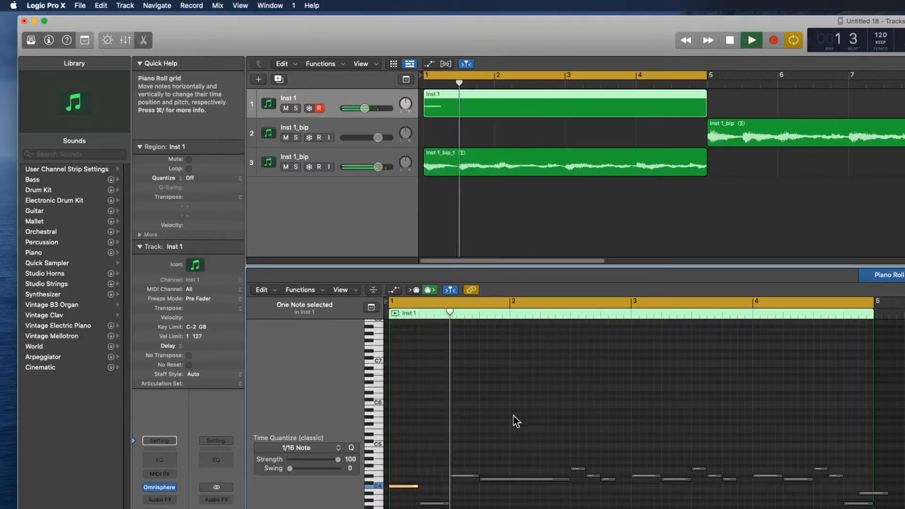
key(space)
Add consecutive one-beat notes at C4, G#3 and G3 starting on bar 1 beat 4, and play them.
click(491, 455)
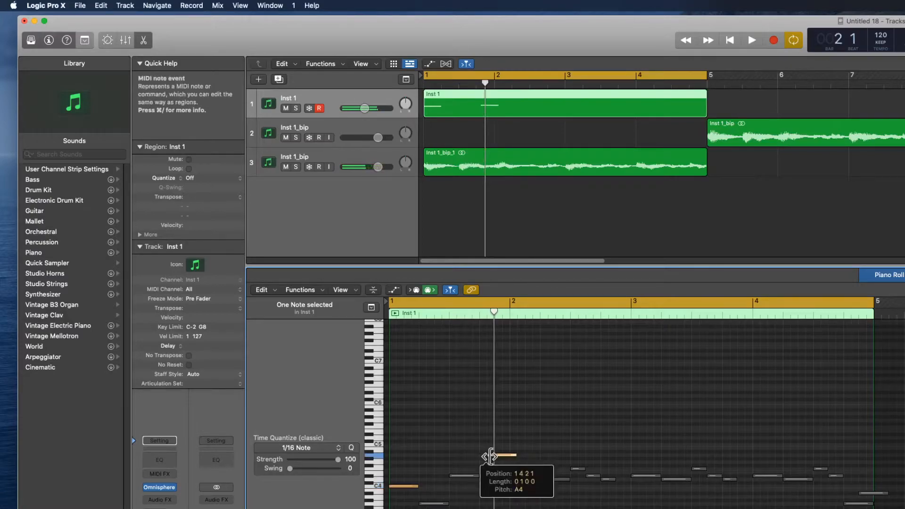
mouse_move(490, 455)
mouse_down()
mouse_move(491, 489)
mouse_move(519, 502)
mouse_up()
click(512, 498)
click(544, 504)
key(space)
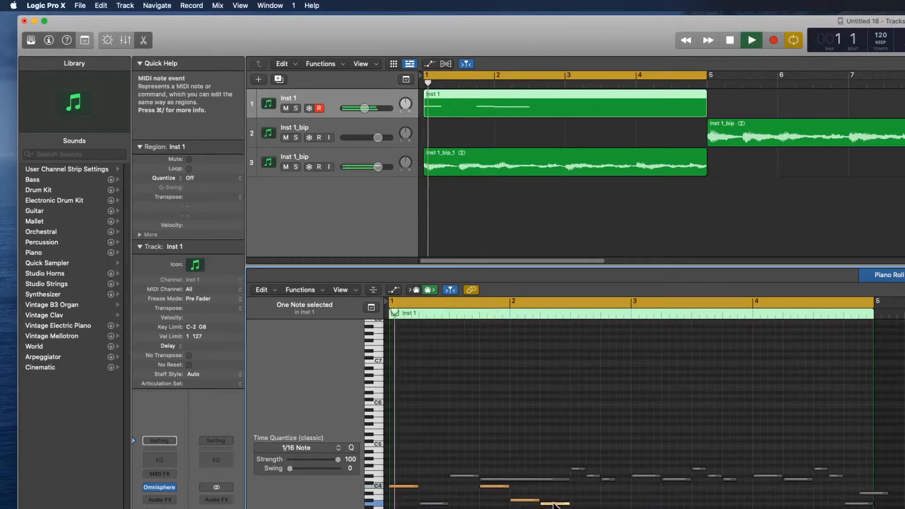
key(space)
Move the three new notes one beat later so they start on bar 2 beat 1, and play the result.
mouse_move(490, 474)
mouse_down()
mouse_move(582, 508)
mouse_move(501, 489)
mouse_up()
mouse_move(574, 508)
mouse_down()
mouse_move(506, 499)
mouse_move(493, 485)
mouse_move(524, 488)
mouse_move(523, 502)
mouse_up()
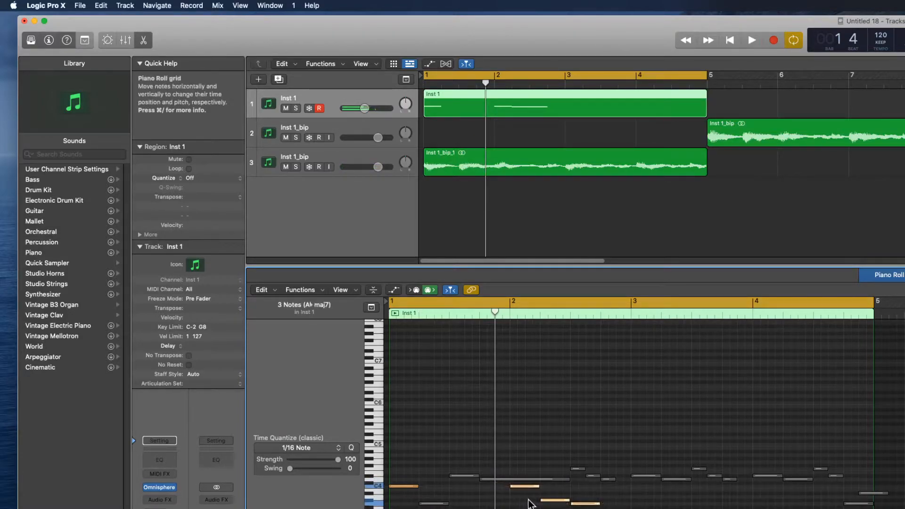
key(space)
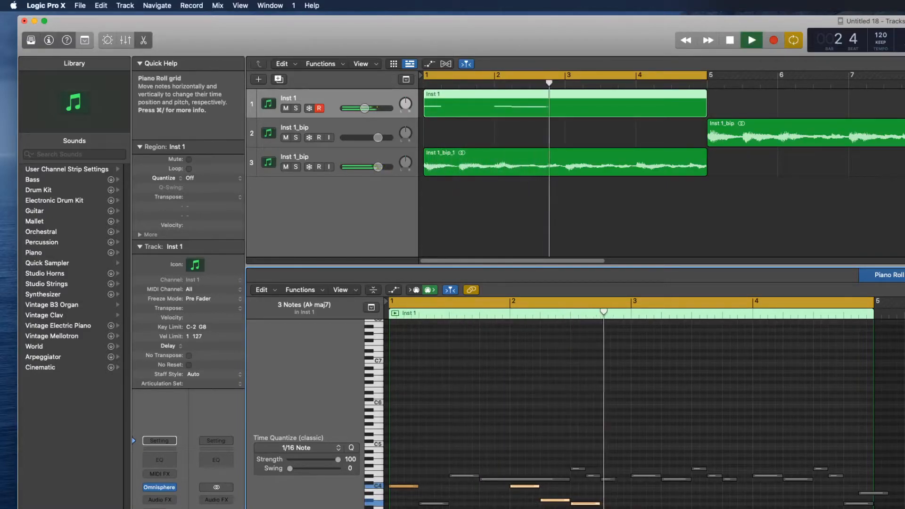
key(space)
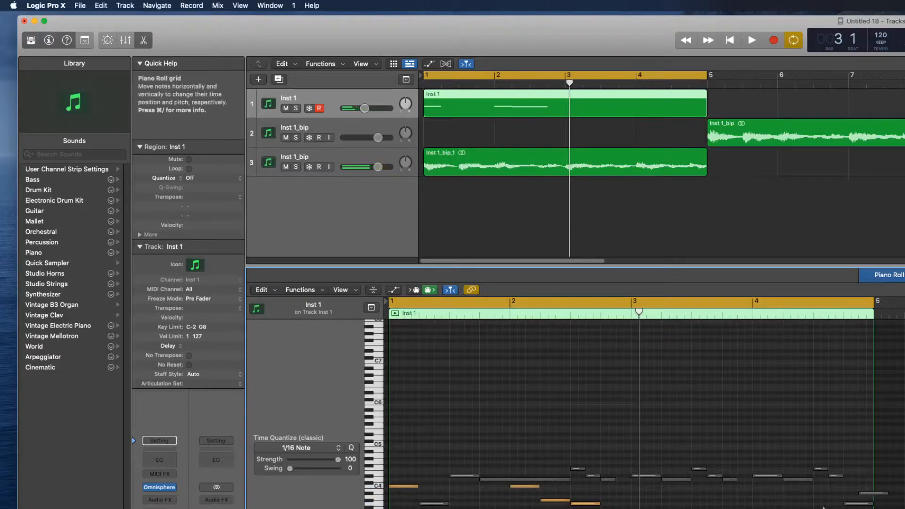
Play the loop and raise the Inst 1 track volume slightly.
click(760, 508)
key(space)
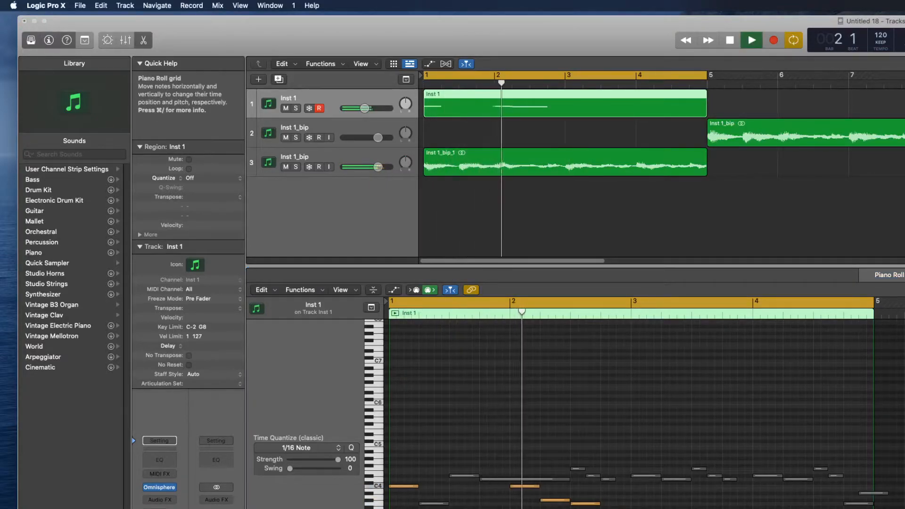
key(space)
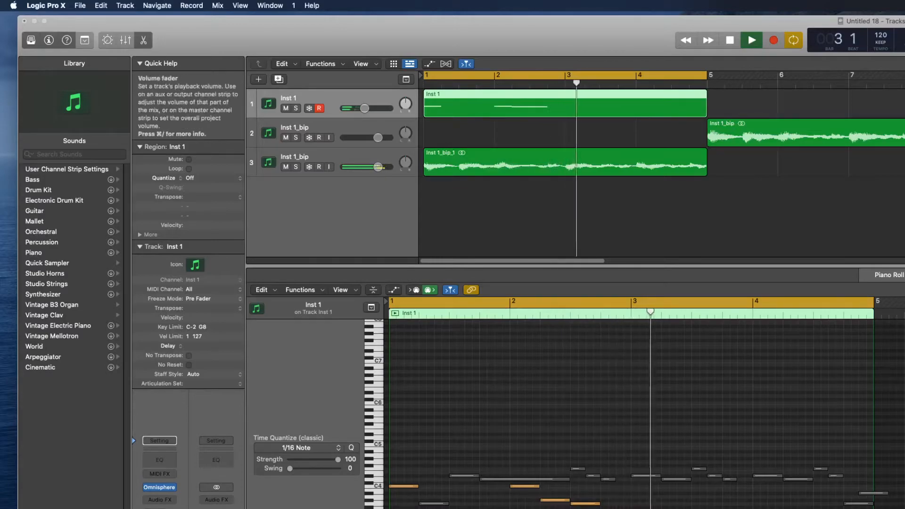
click(648, 500)
key(space)
key(space)
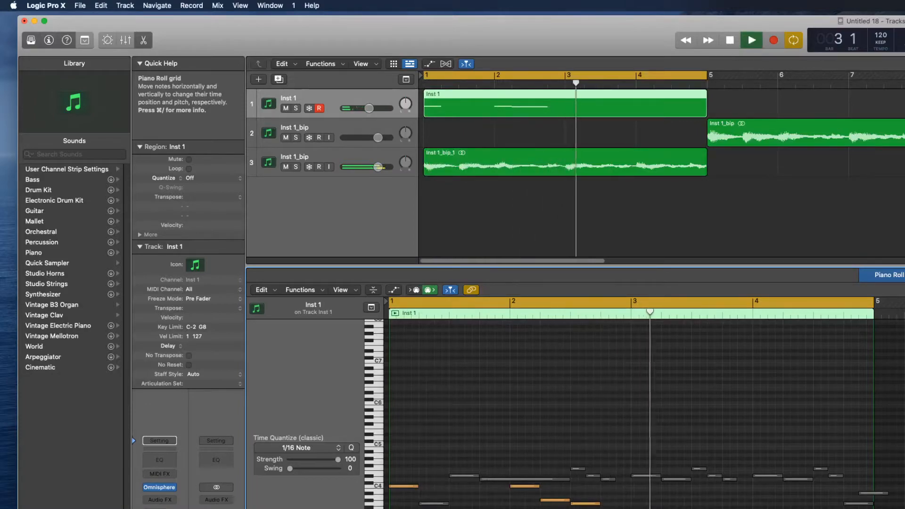
key(space)
Copy the bar 1 note and the three bar 2 notes to bars 3 and 4, one semitone lower, and play them.
drag(596, 505, 537, 493)
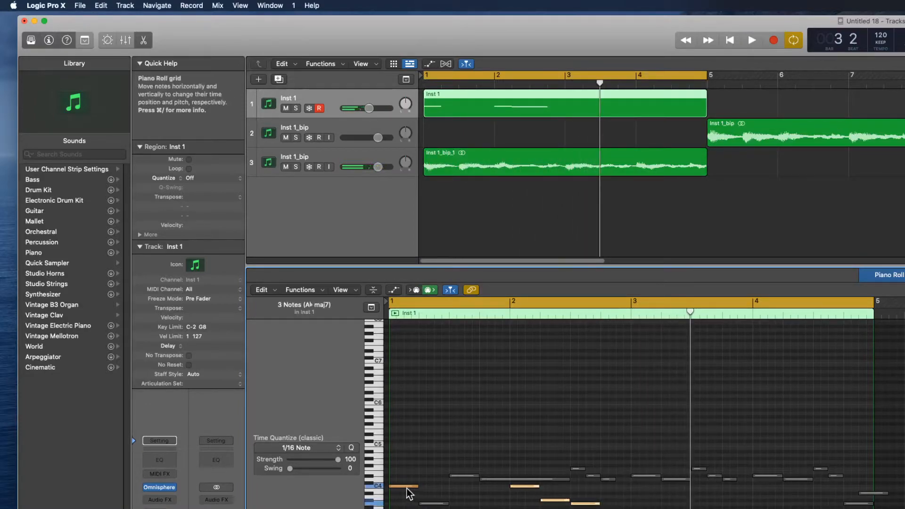
drag(404, 491, 643, 495)
key(space)
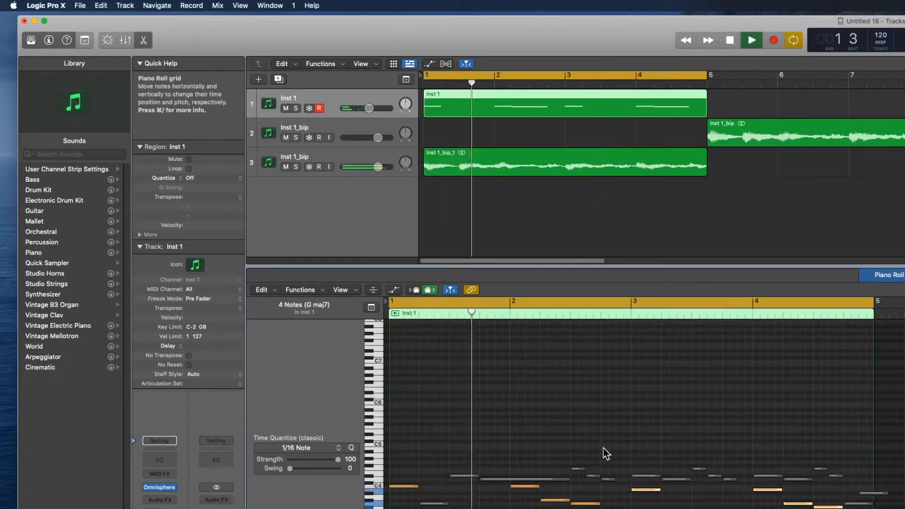
click(559, 457)
key(space)
Raise the copied notes in bars 3 and 4 by one semitone, with the first note of each bar on C4.
drag(614, 490, 825, 508)
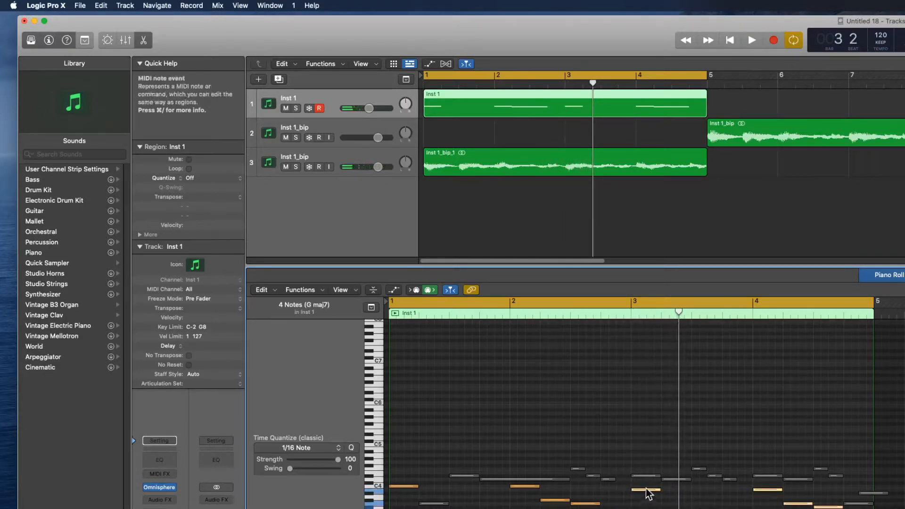
drag(650, 494, 646, 487)
drag(728, 486, 815, 508)
drag(765, 490, 764, 486)
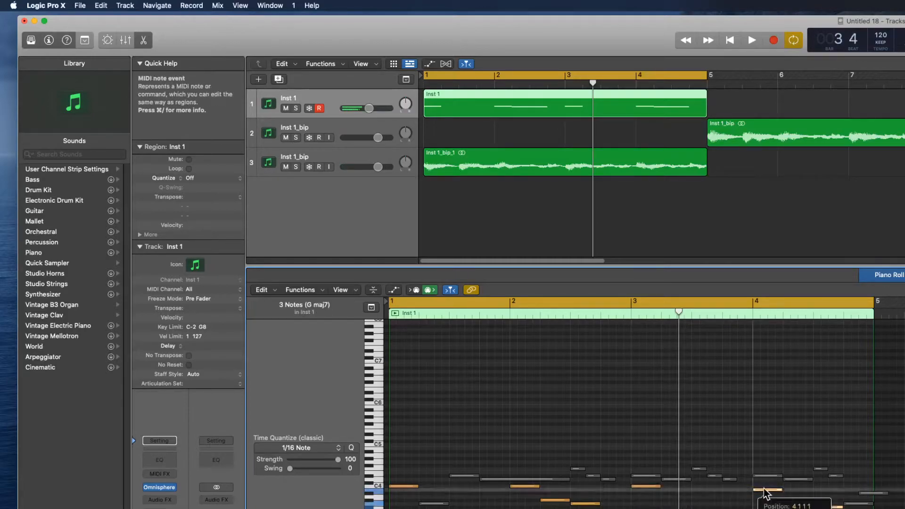
key(space)
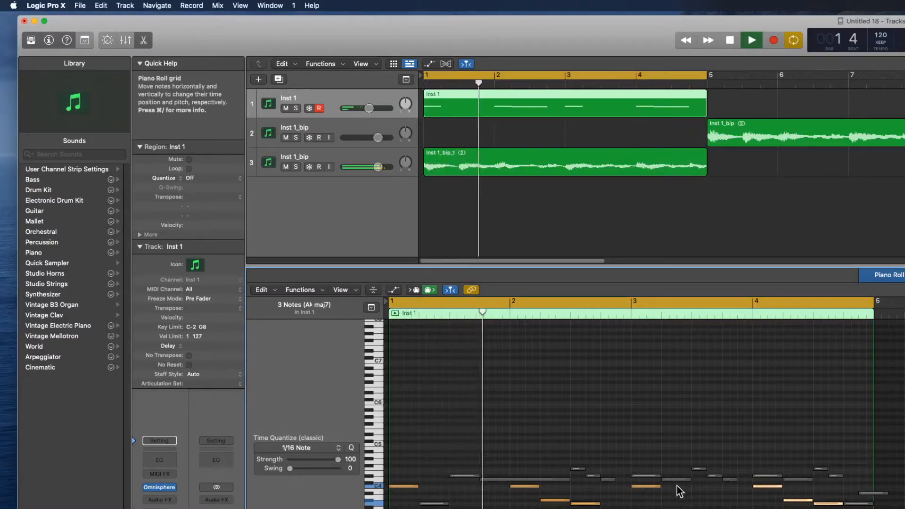
Delete the C4 note on bar 3 beat 1 and play the loop.
click(666, 498)
key(space)
click(646, 486)
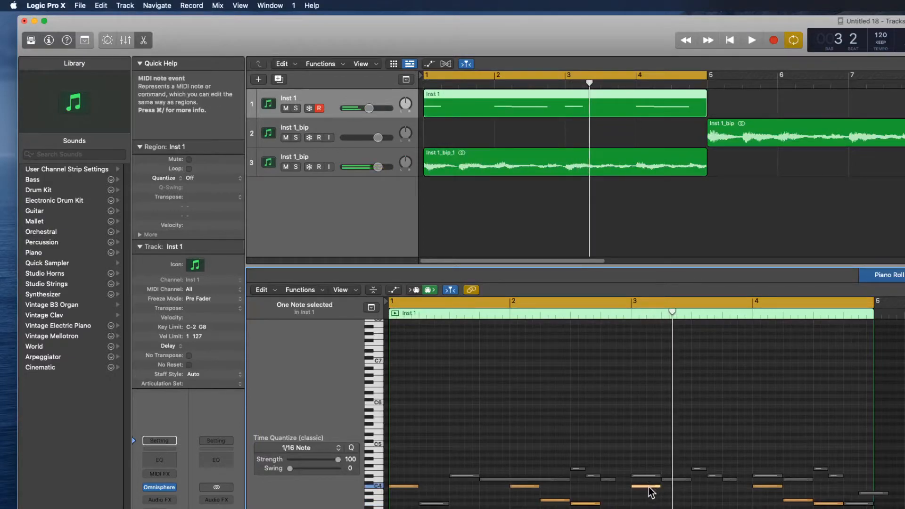
key(space)
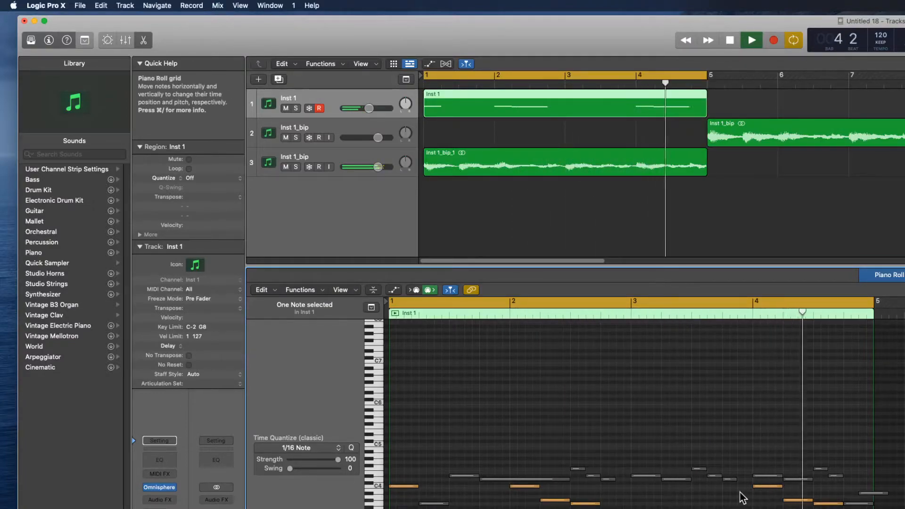
key(space)
Copy the G#3 and G3 notes from bar 2 to bar 3 beats 2 and 3, and raise the Inst 1 volume during playback.
drag(564, 502, 680, 504)
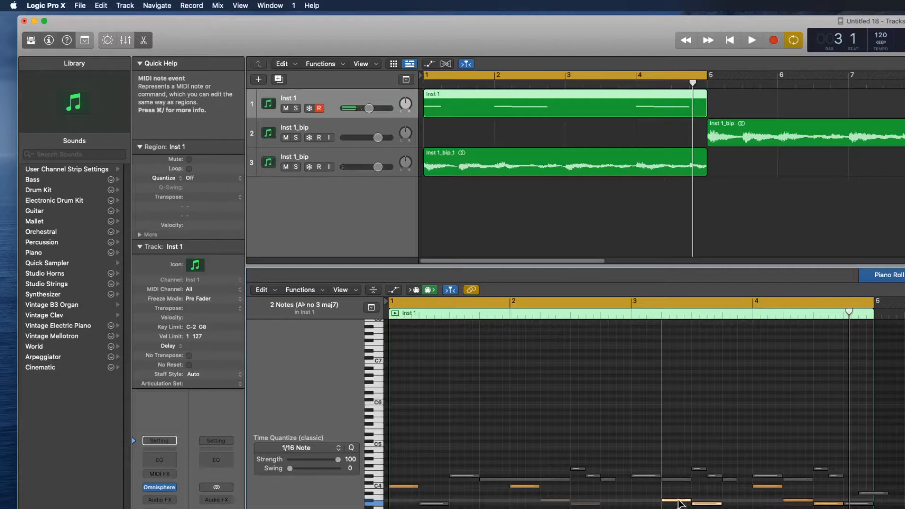
key(space)
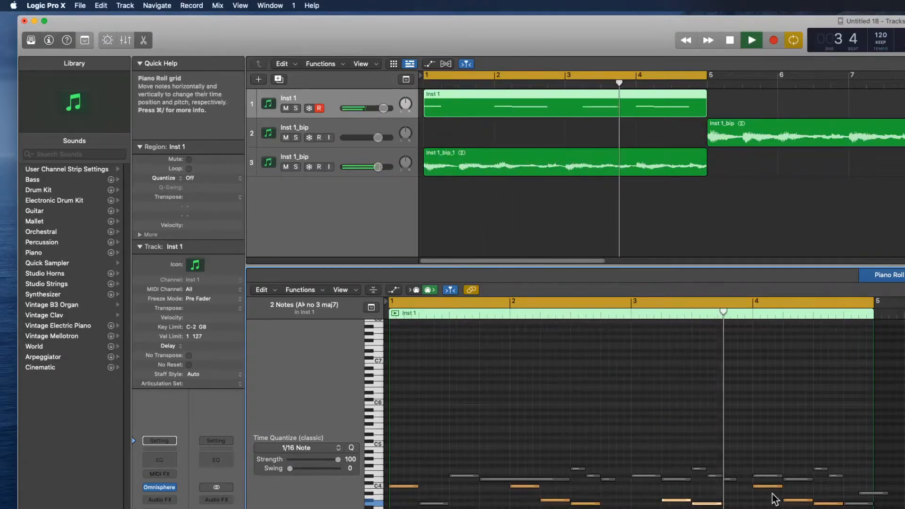
key(space)
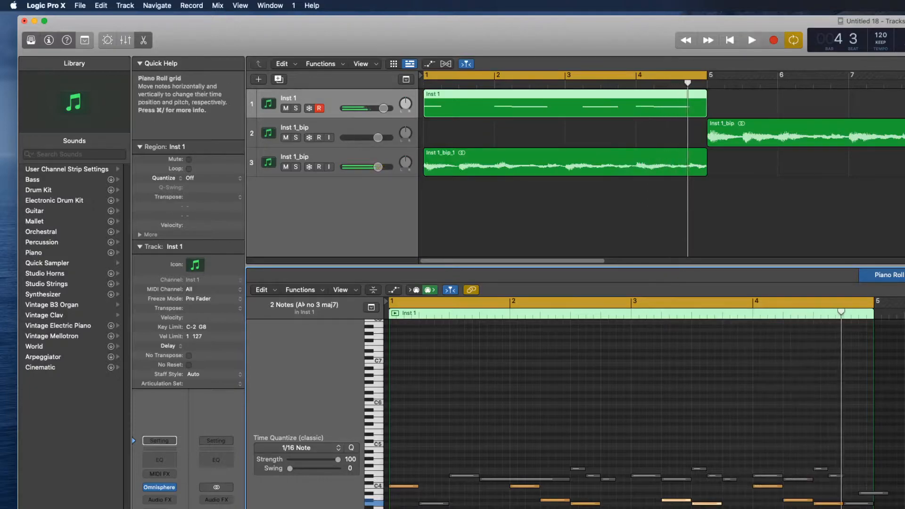
key(space)
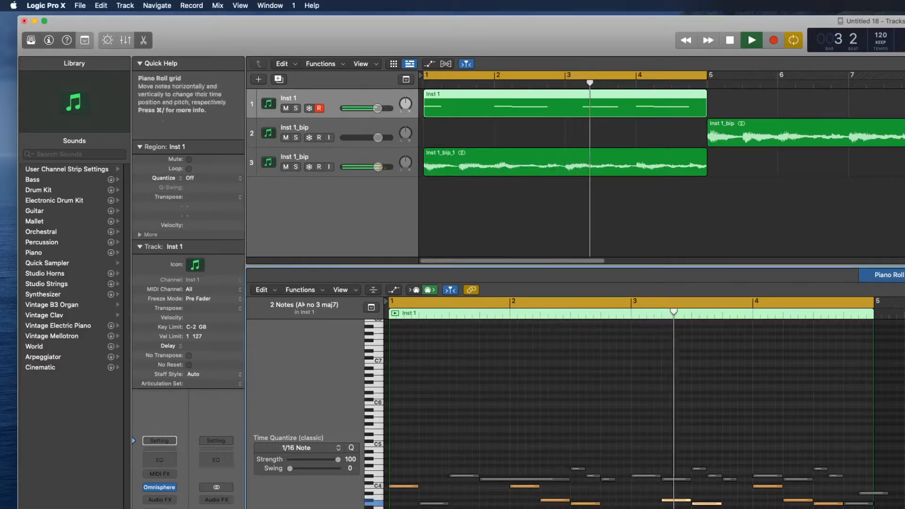
key(space)
key(space)
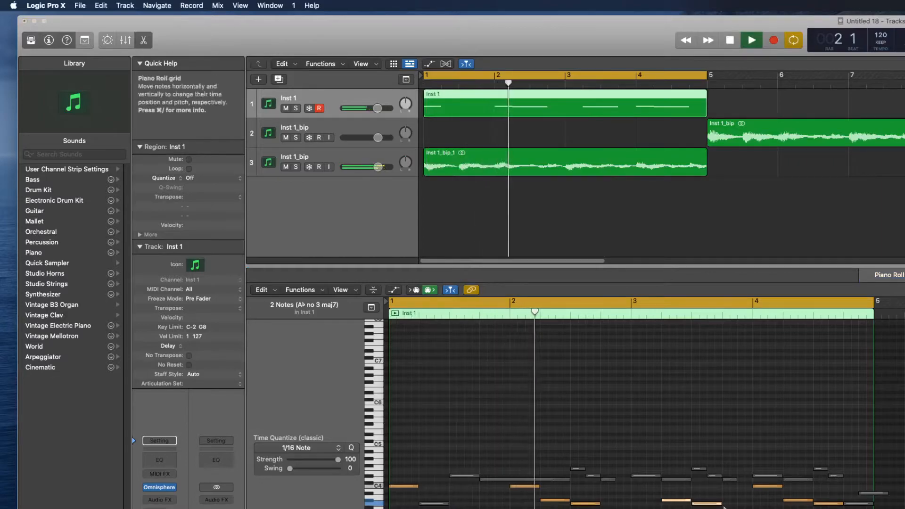
Select all the unmuted notes in the Inst 1 region, lower their velocity, and play the loop.
drag(832, 508, 416, 490)
key(Return)
key(space)
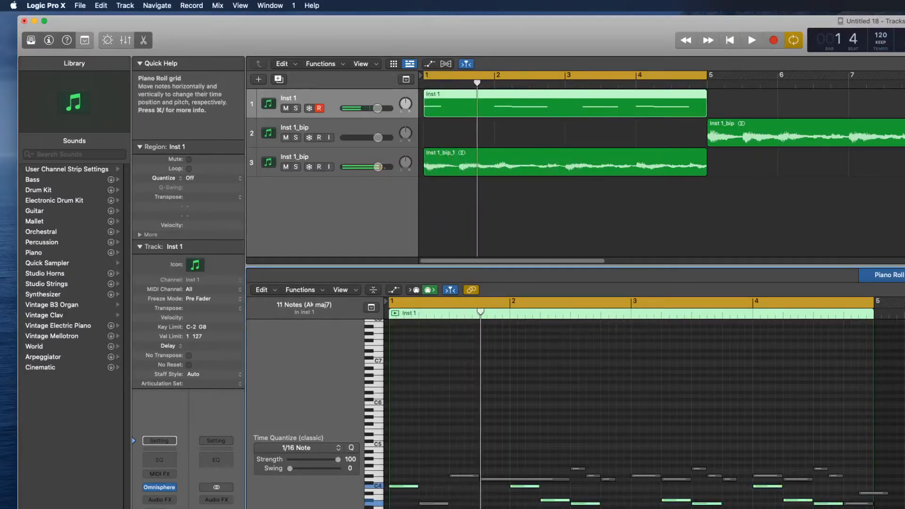
key(space)
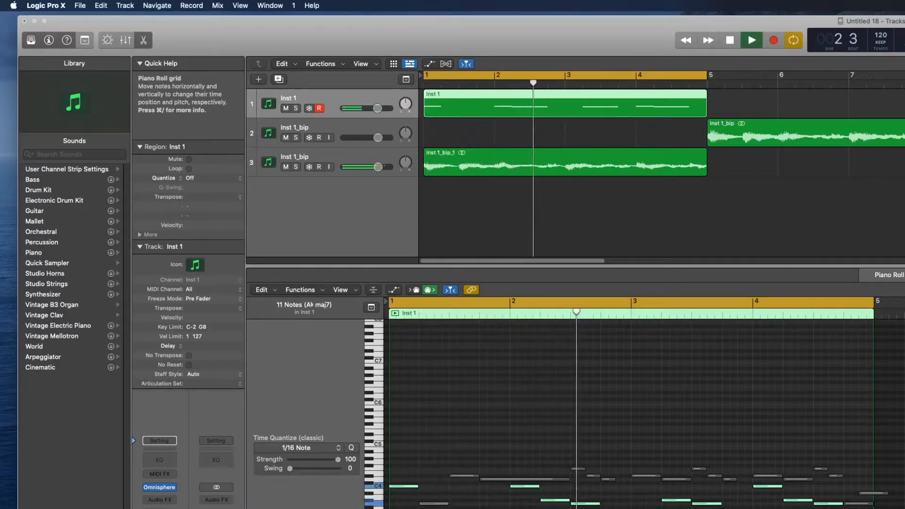
key(space)
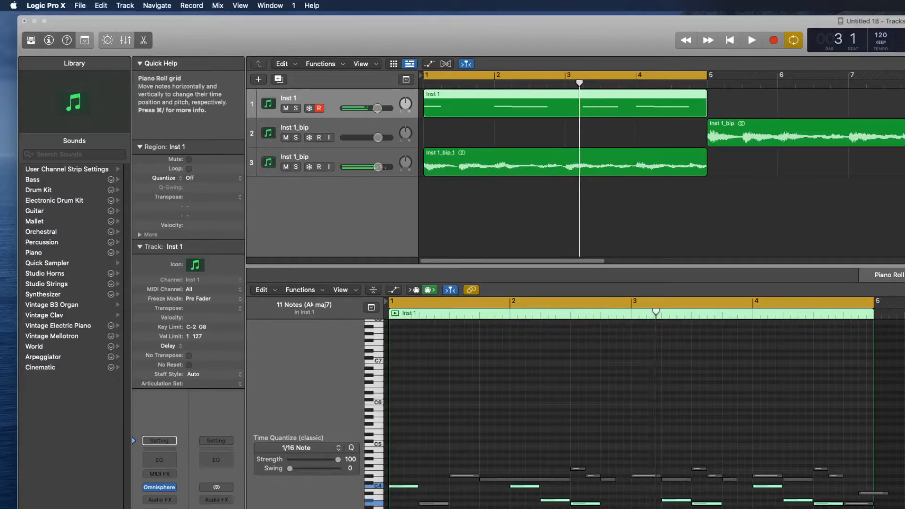
key(space)
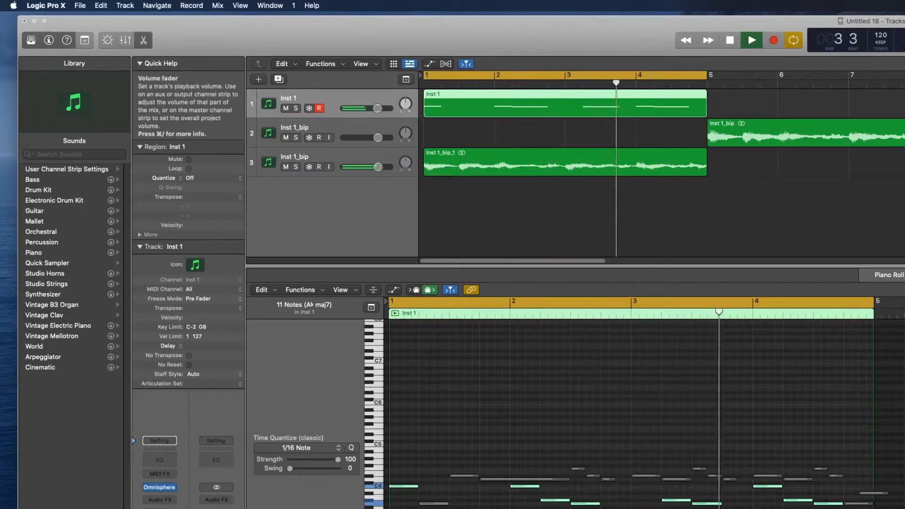
key(space)
Add a one-beat note just below G3 on bar 3 beat 4 and play it.
click(737, 507)
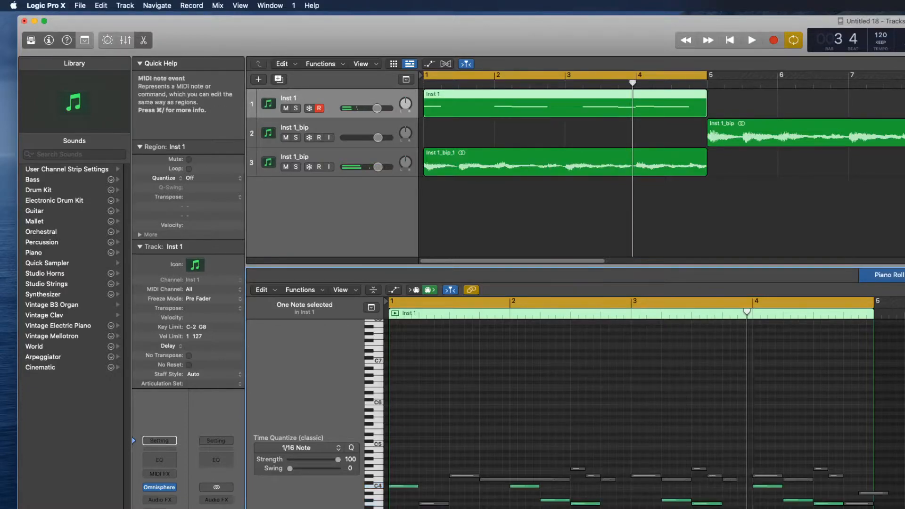
key(space)
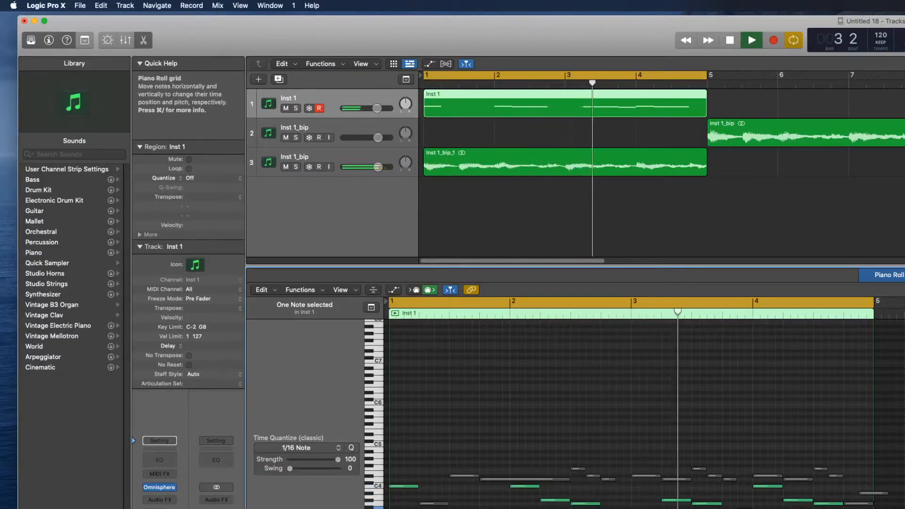
click(761, 503)
key(space)
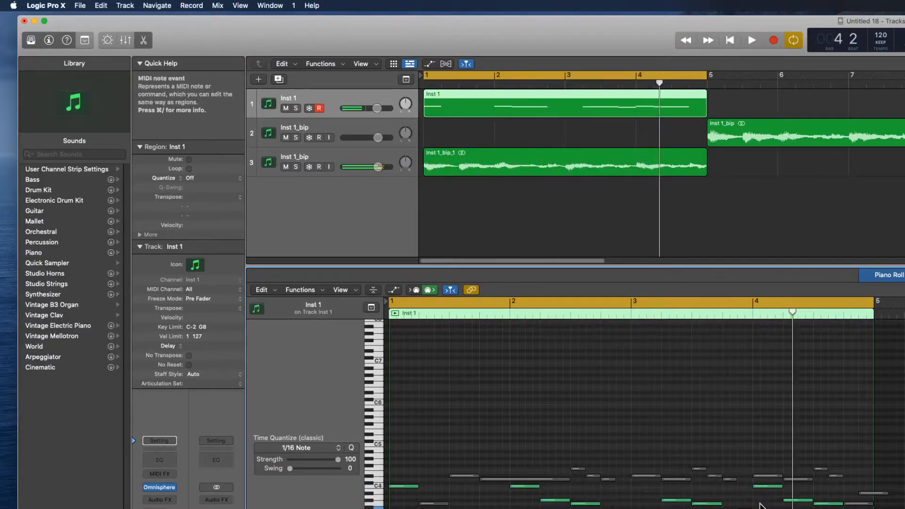
Add a half-beat G3 note on the second half of bar 3 beat 4 and play the loop.
click(761, 506)
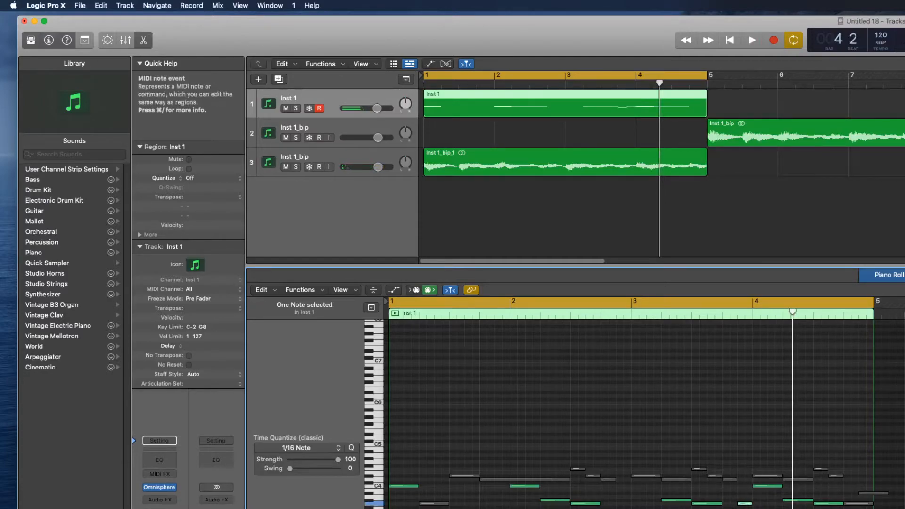
click(729, 507)
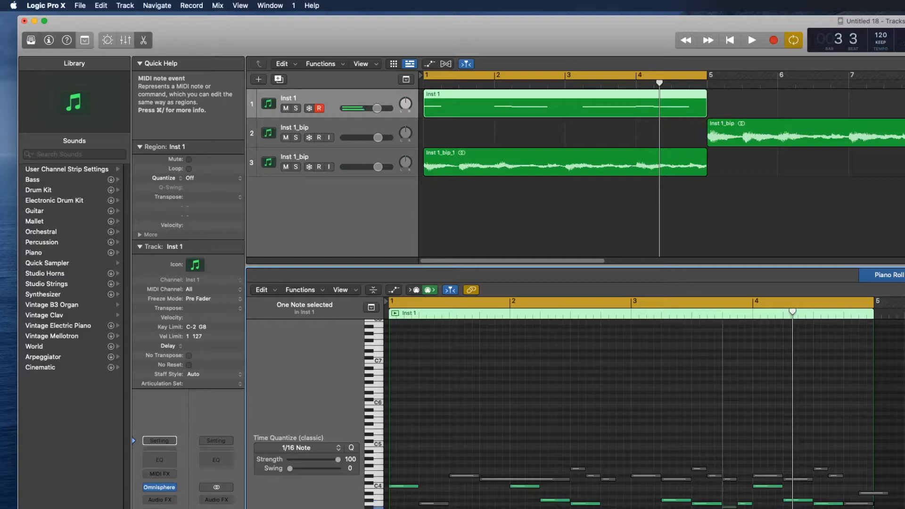
key(space)
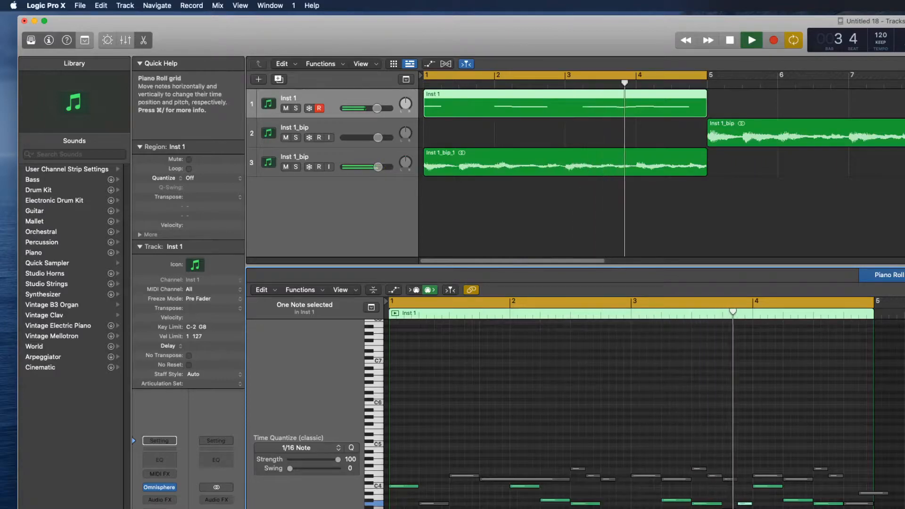
Raise the second half-beat note of bar 3 beat 4 to A#3 and the first to G3, and play the loop.
key(space)
mouse_move(749, 494)
mouse_down()
mouse_move(733, 506)
mouse_move(744, 495)
mouse_up()
click(735, 507)
key(space)
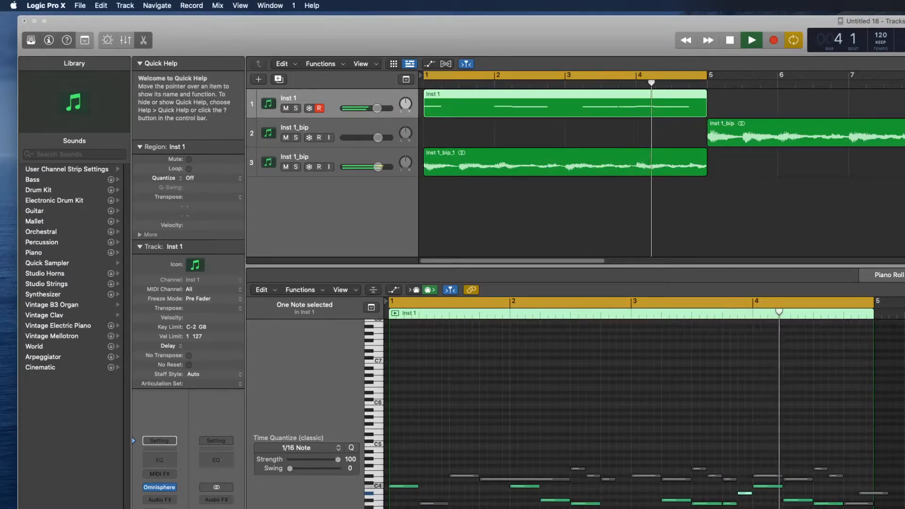
Lower the Inst 1 track volume slightly while the loop plays.
key(space)
key(space)
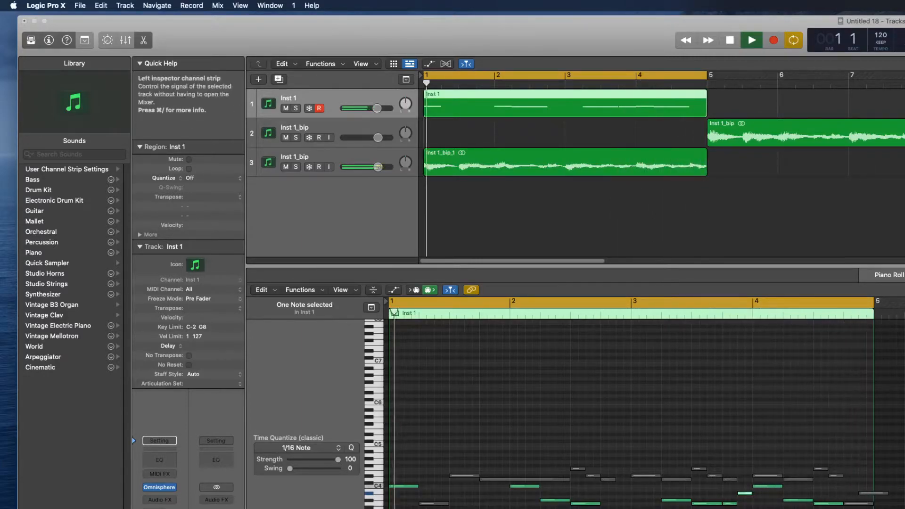
click(548, 293)
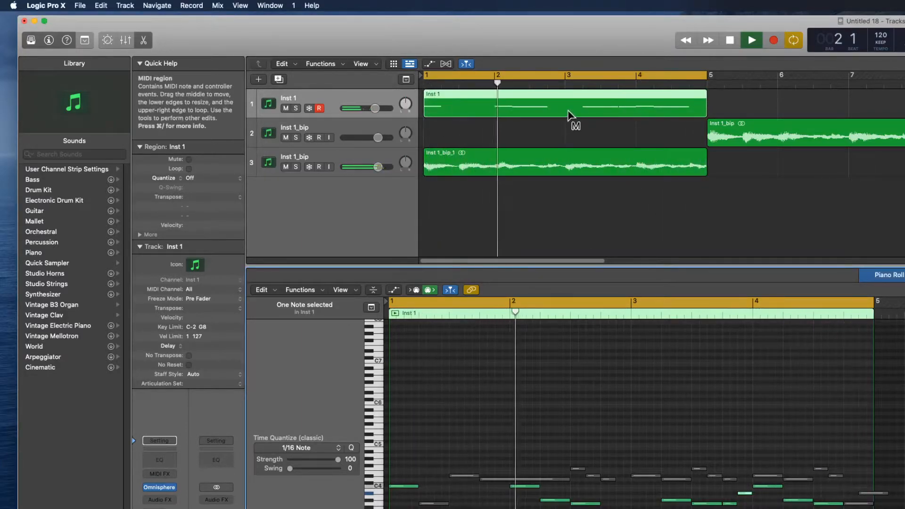
key(space)
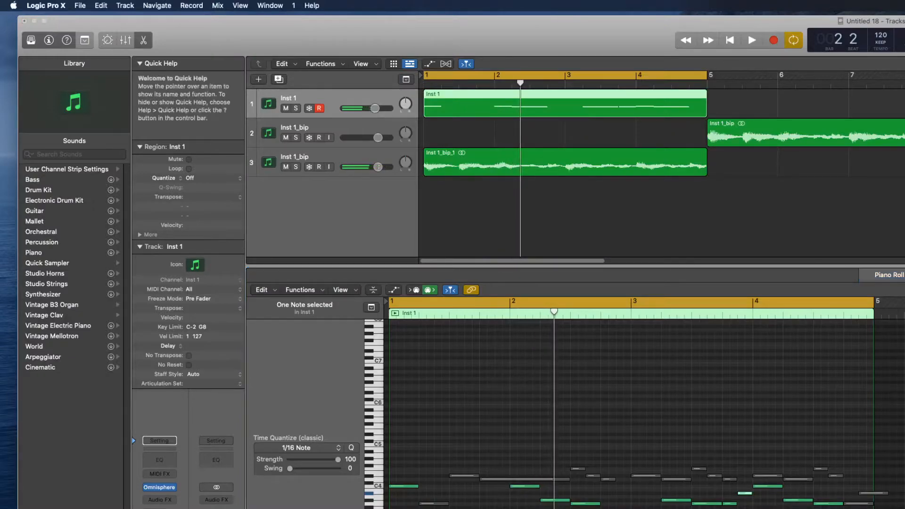
Replay the loop from bar 1 to check the new Inst 1 melody against the bounced audio.
key(space)
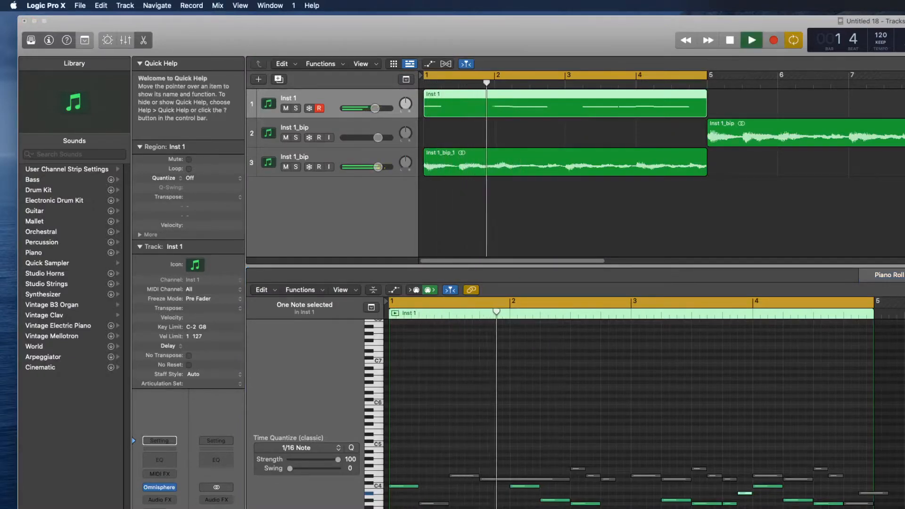
key(space)
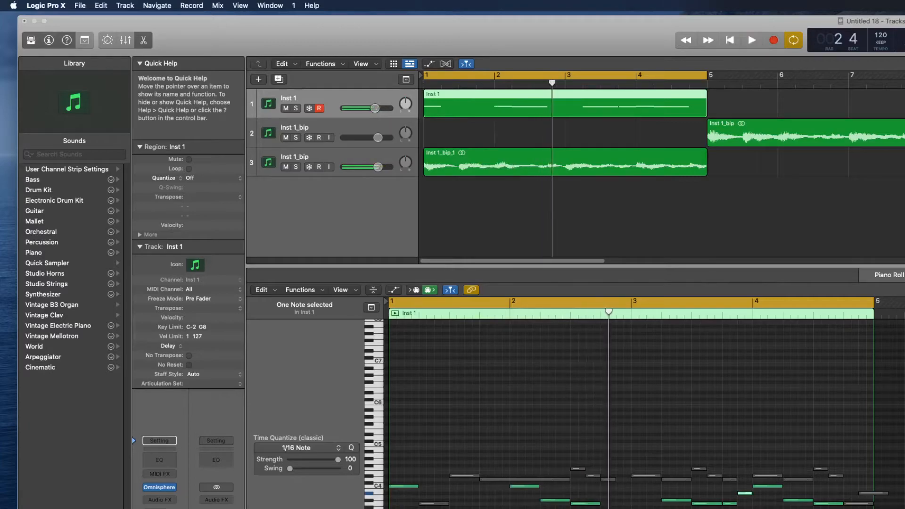
key(space)
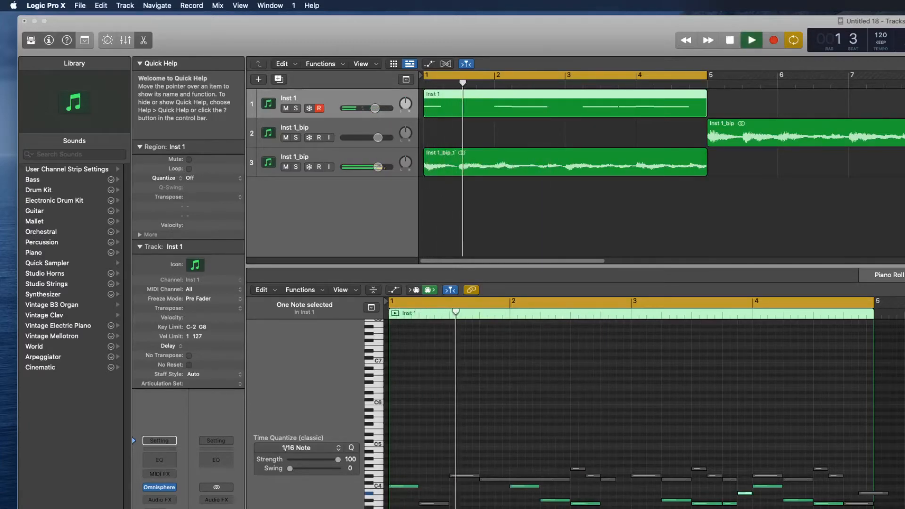
key(space)
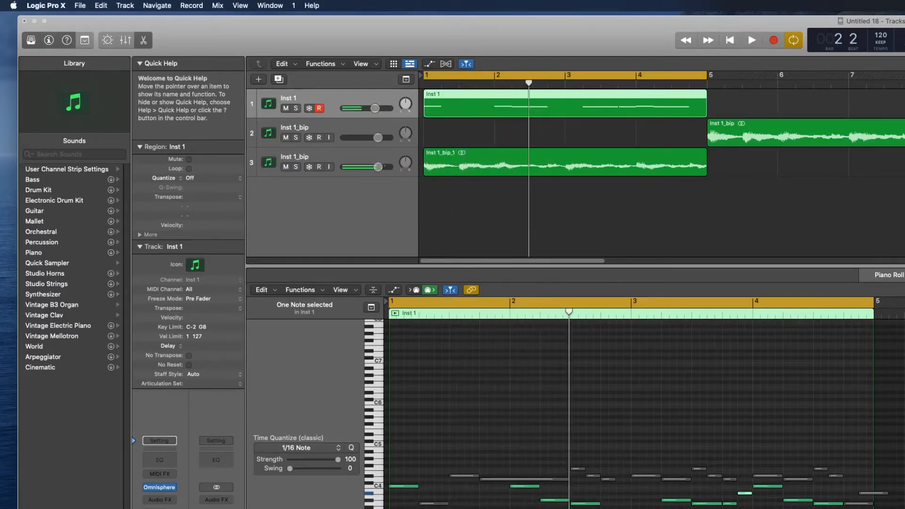
key(space)
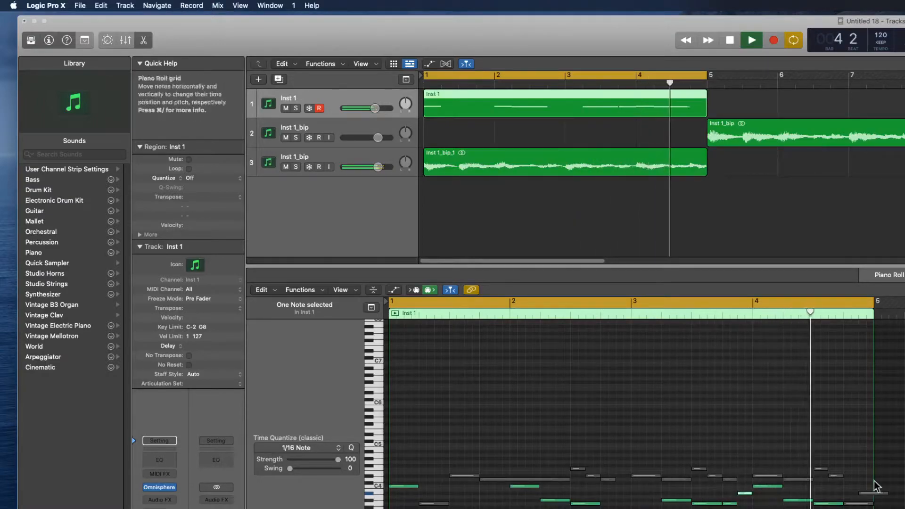
key(space)
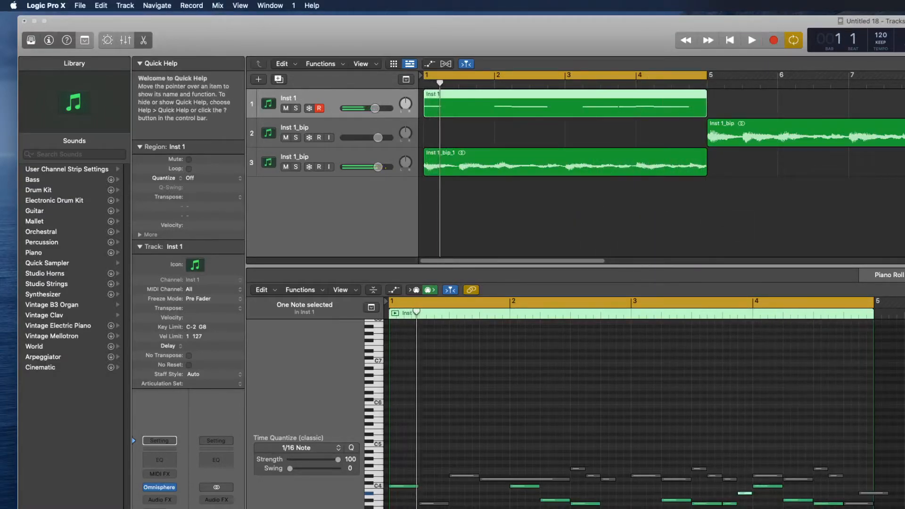
key(space)
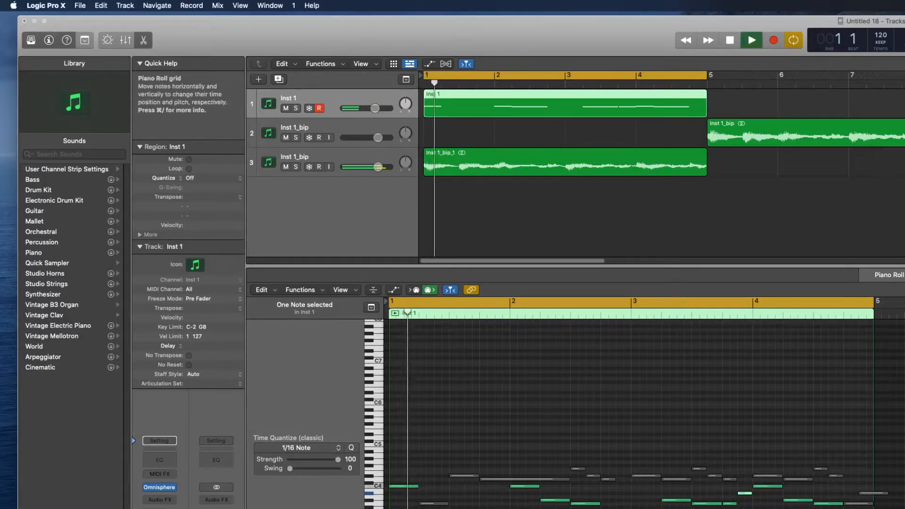
Bounce the Inst 1 region in place to a new track named LLAMA, leaving the source as it is.
right_click(498, 108)
click(516, 113)
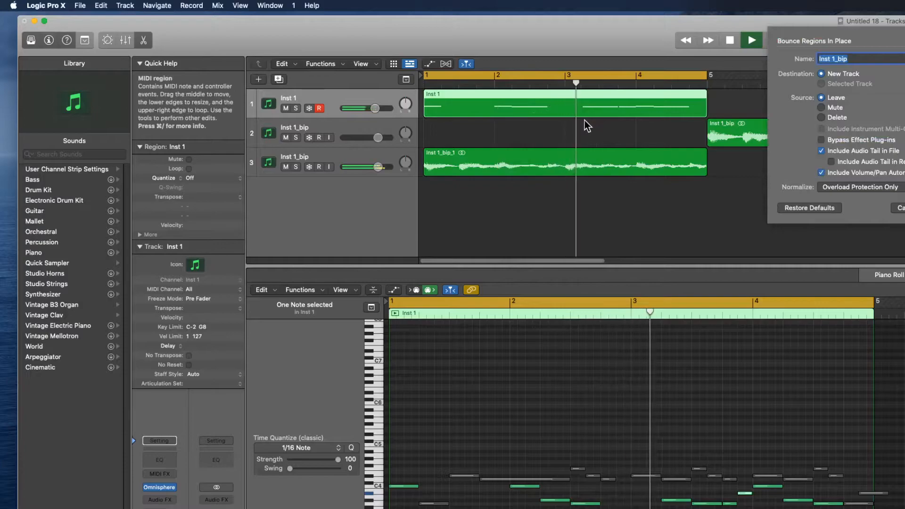
text(LLAMA)
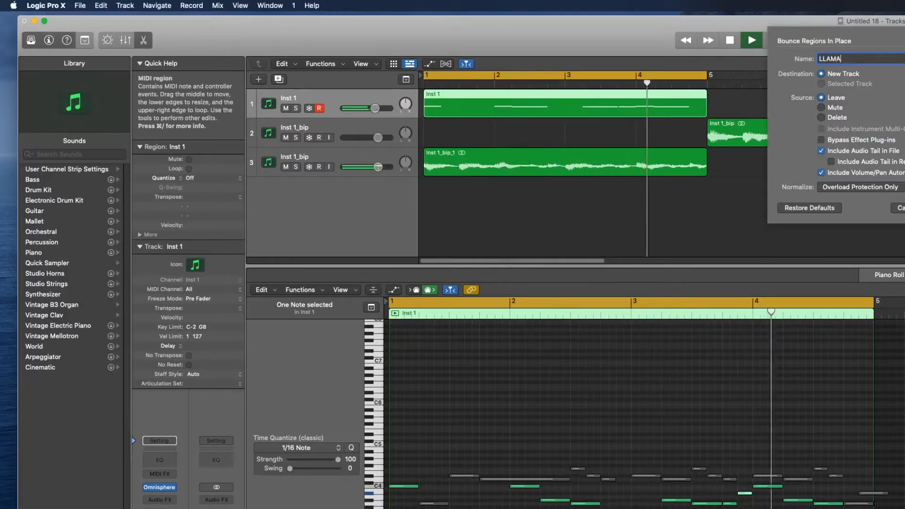
key(Return)
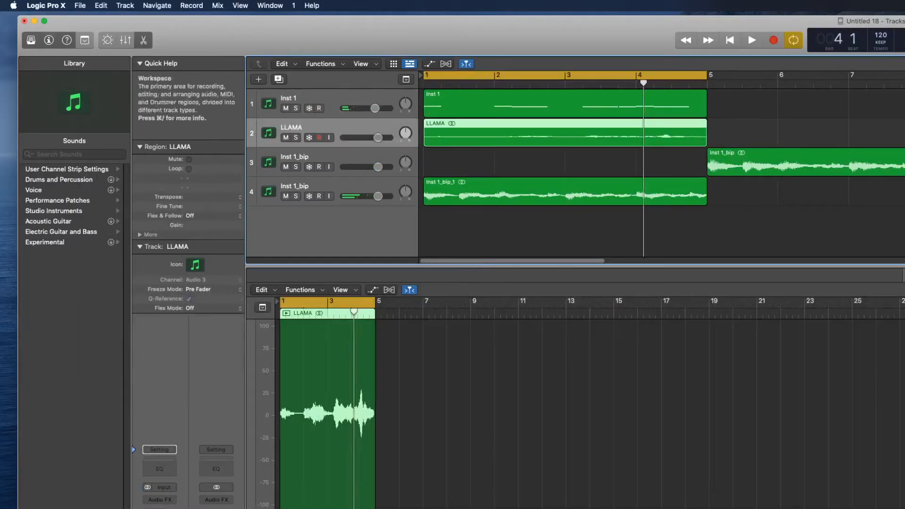
Move the Inst 1 MIDI region from bar 1 to bar 5.
click(629, 105)
click(656, 109)
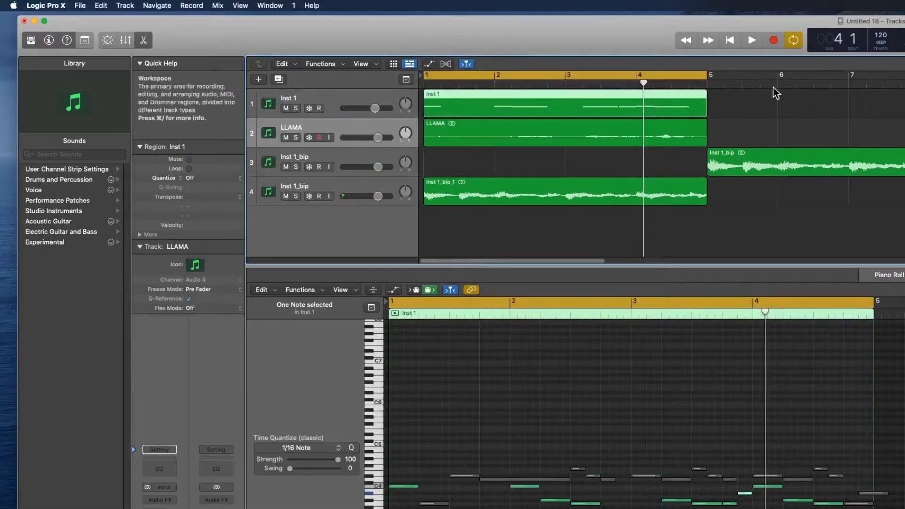
drag(542, 109, 796, 104)
Copy the LLAMA and Inst 1_bip_1 audio regions together to bar 9.
drag(648, 217, 584, 136)
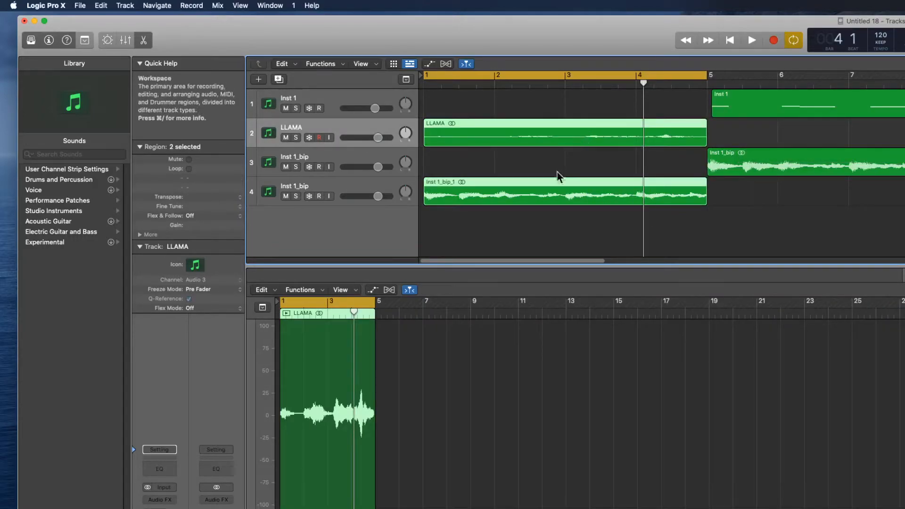
key(super+Left)
key(super+Left)
key(super+Left)
key(super+Left)
drag(488, 228, 658, 135)
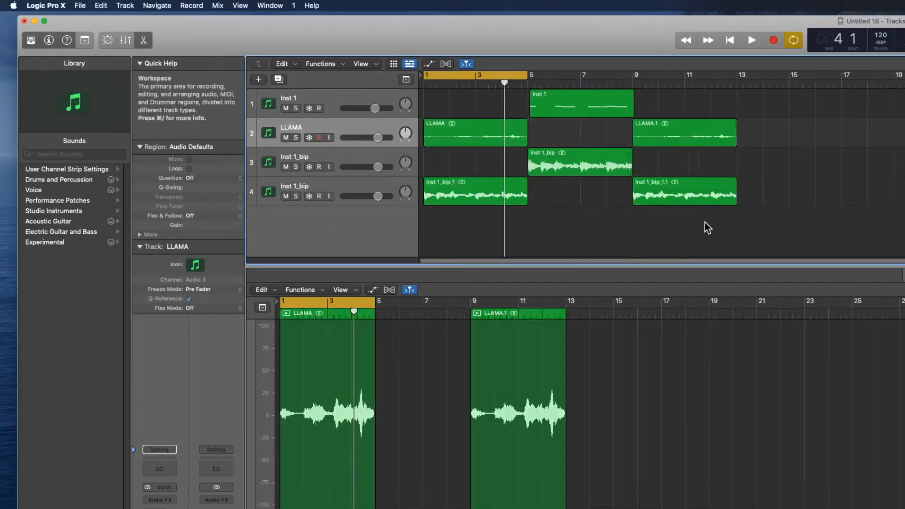
Bounce the two copied regions at bar 9 in place as LAMB and move the resulting region to bar 13.
right_click(691, 137)
click(718, 141)
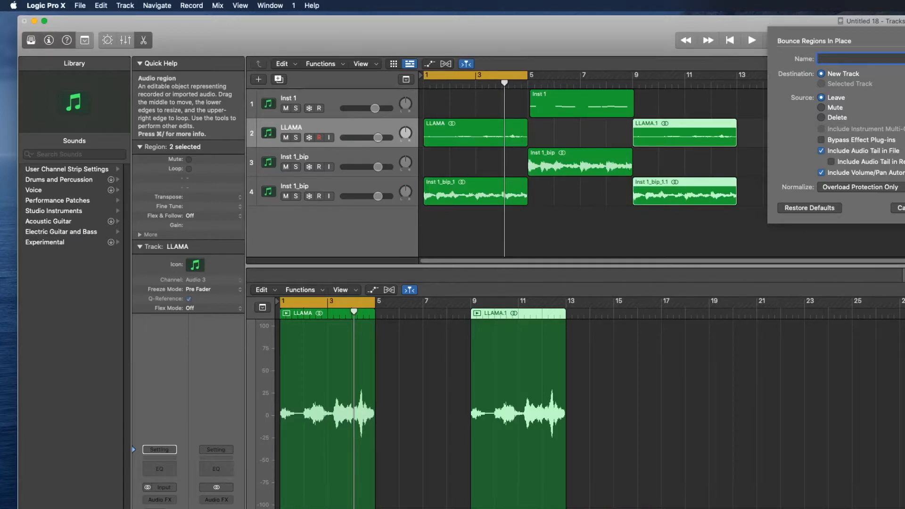
text(B)
key(Return)
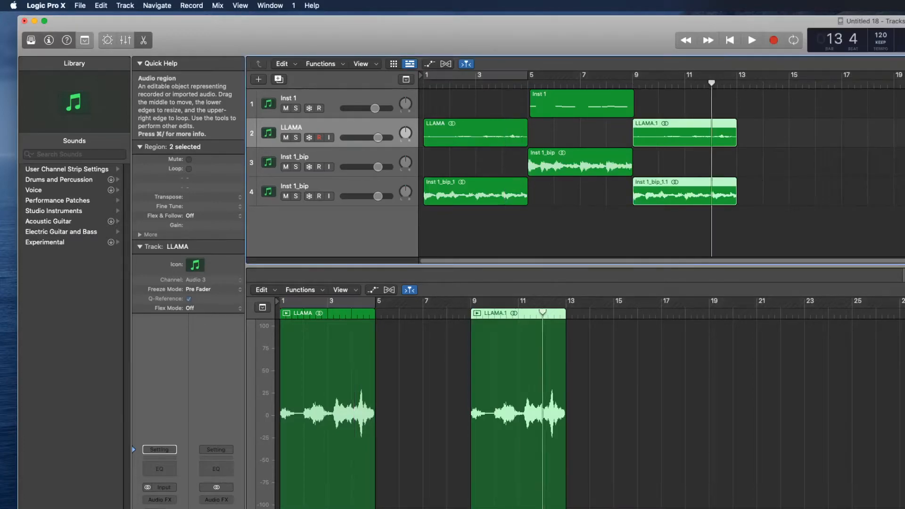
click(616, 139)
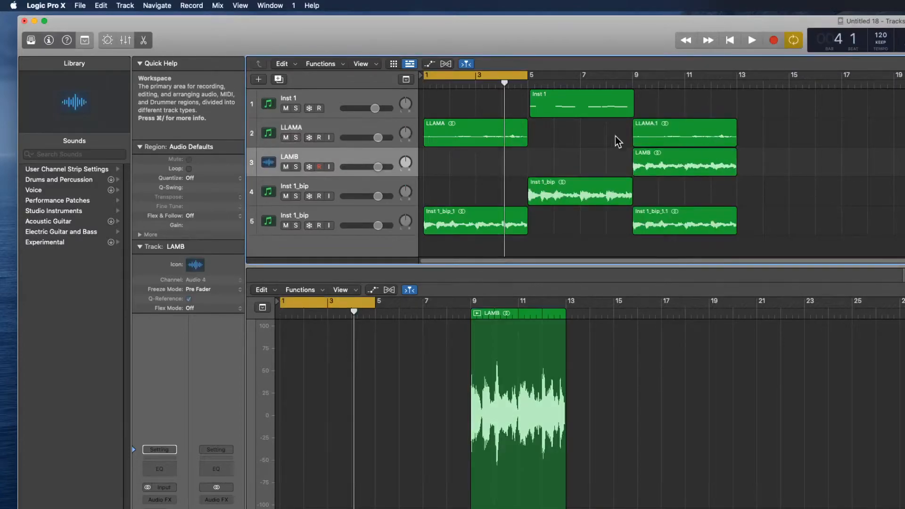
drag(645, 160, 751, 170)
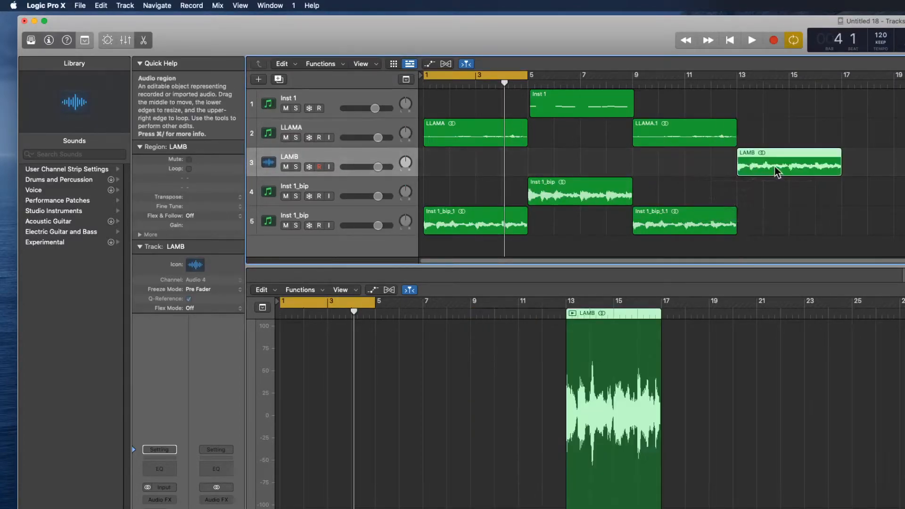
Transpose the LAMB region by -3, set the cycle range to bars 13 to 17, and play it.
scroll(799, 131, up, 5)
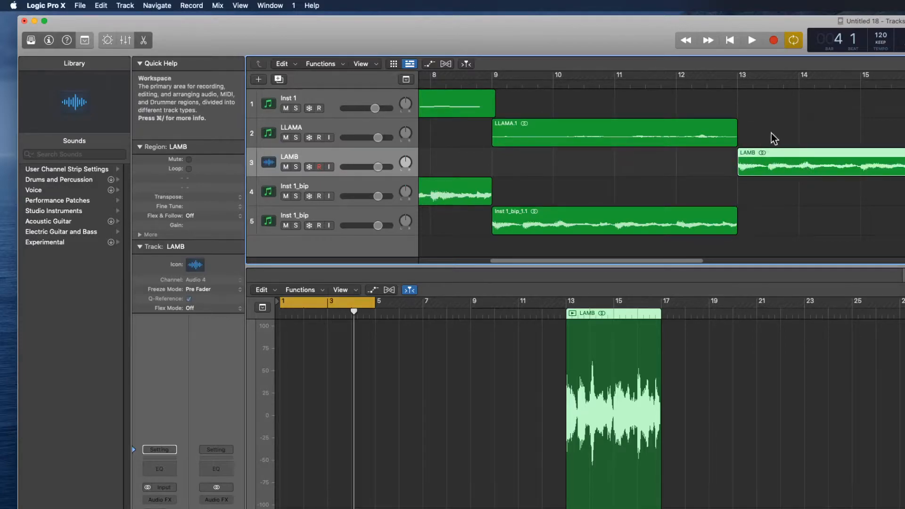
drag(202, 197, 203, 201)
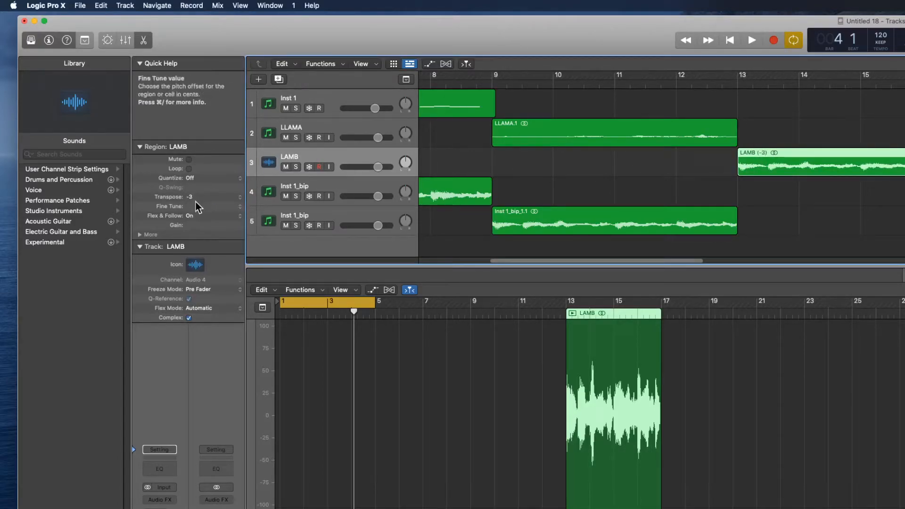
drag(740, 75, 904, 75)
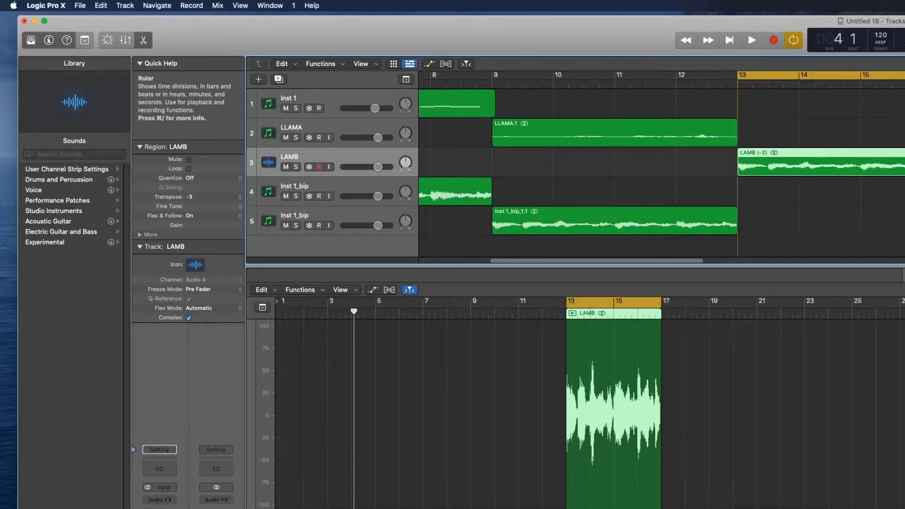
key(space)
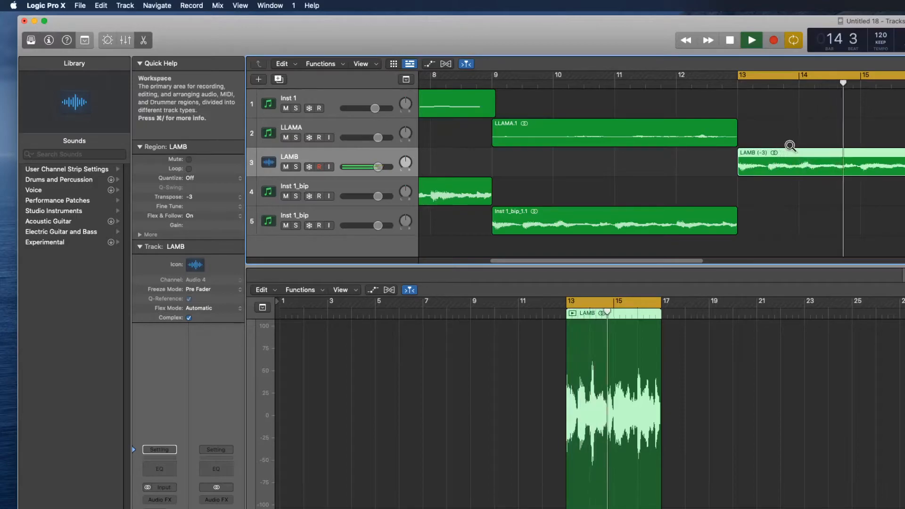
scroll(792, 148, down, 1)
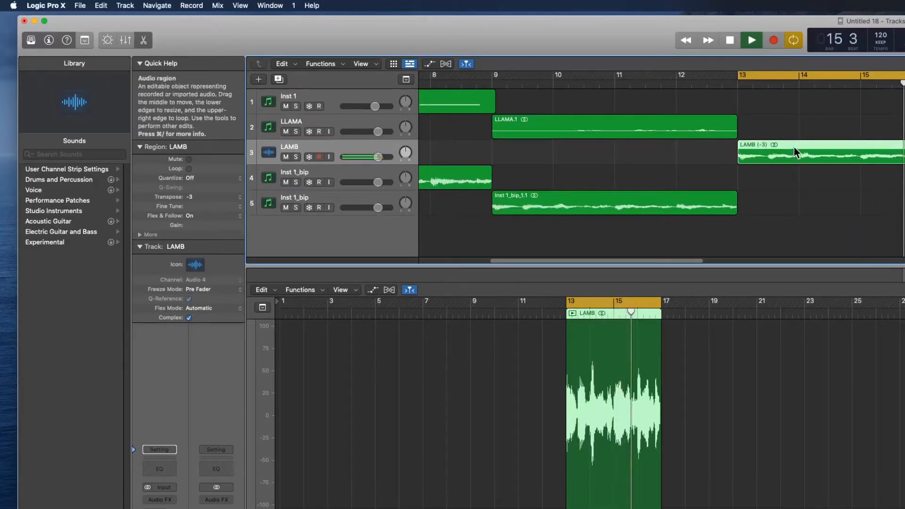
scroll(794, 147, down, 3)
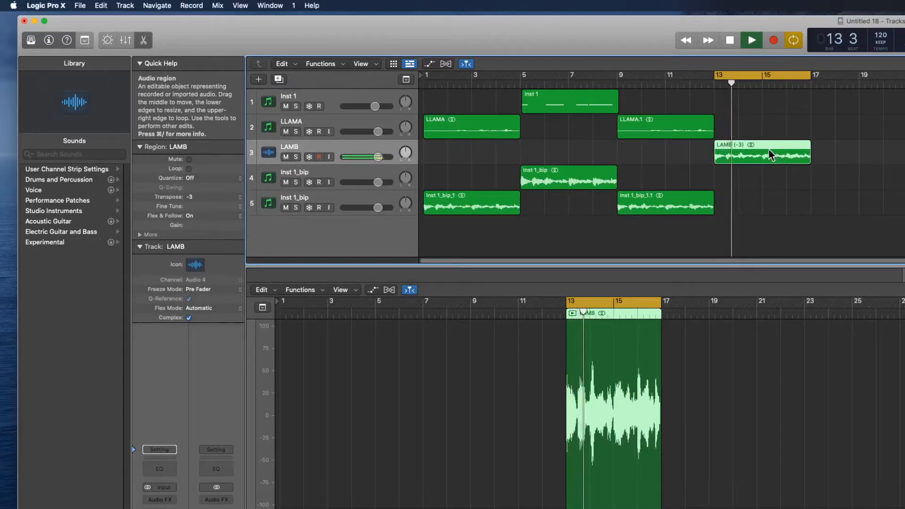
Try a transposition of -2 on the LAMB region and listen to it.
key(space)
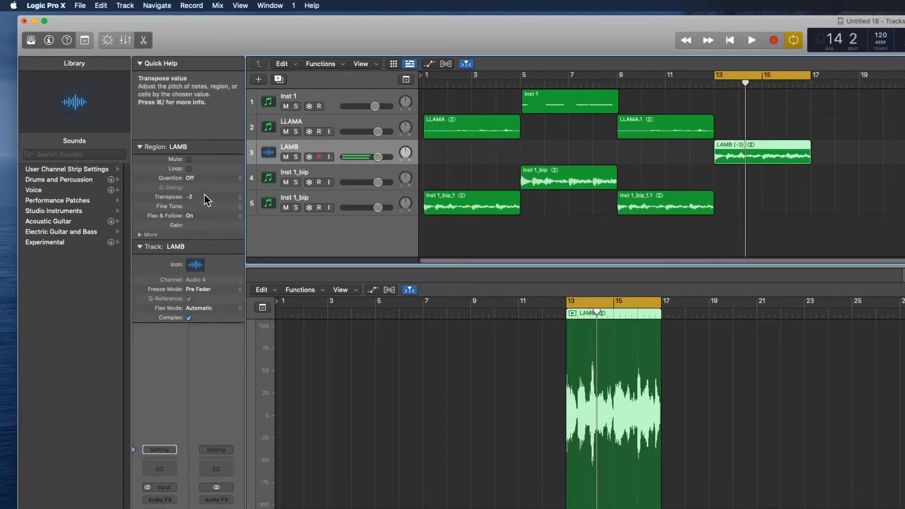
key(space)
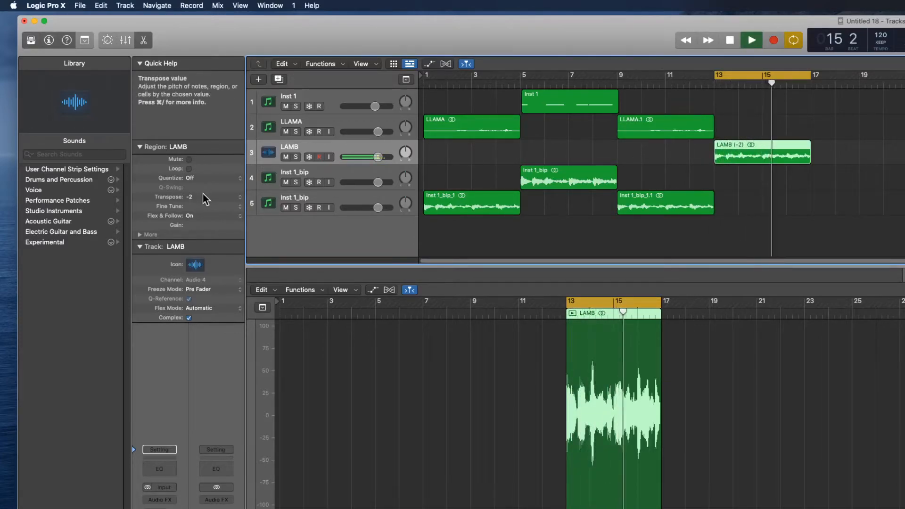
key(space)
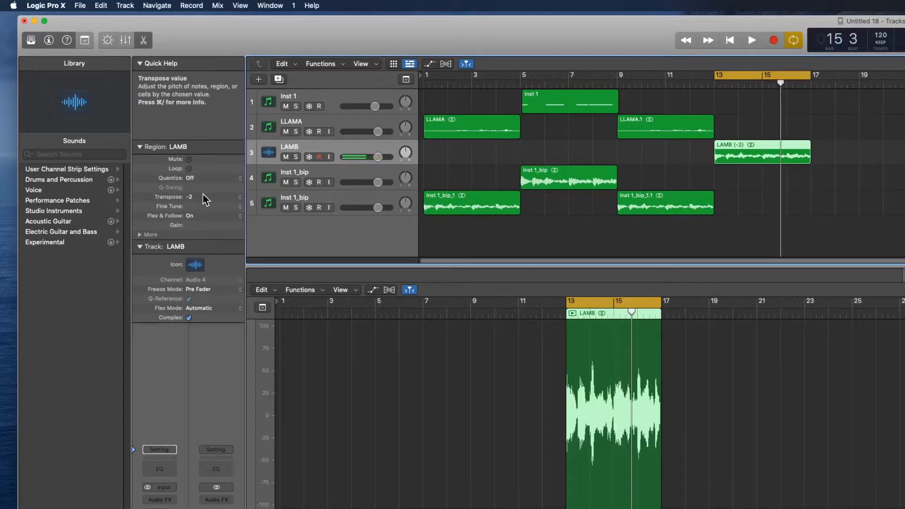
Reset the LAMB region's transposition to zero and play it at its original pitch.
drag(203, 190, 202, 188)
key(space)
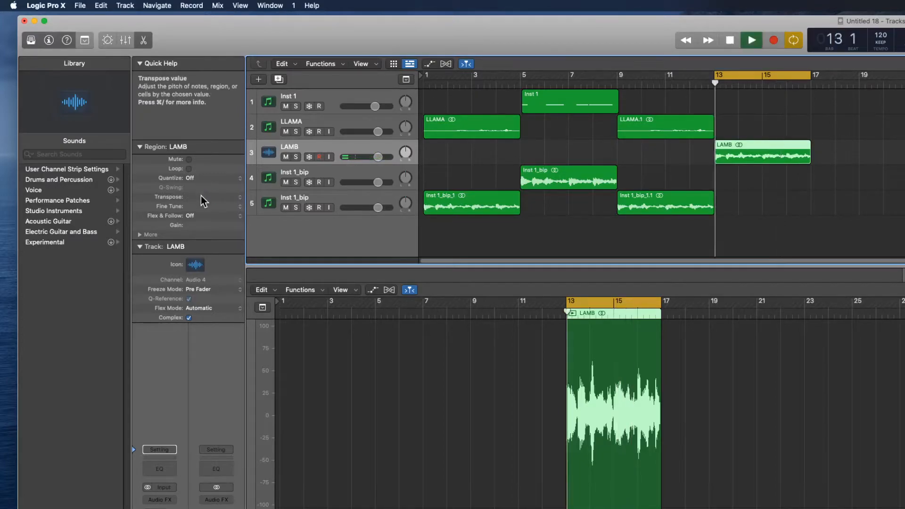
key(space)
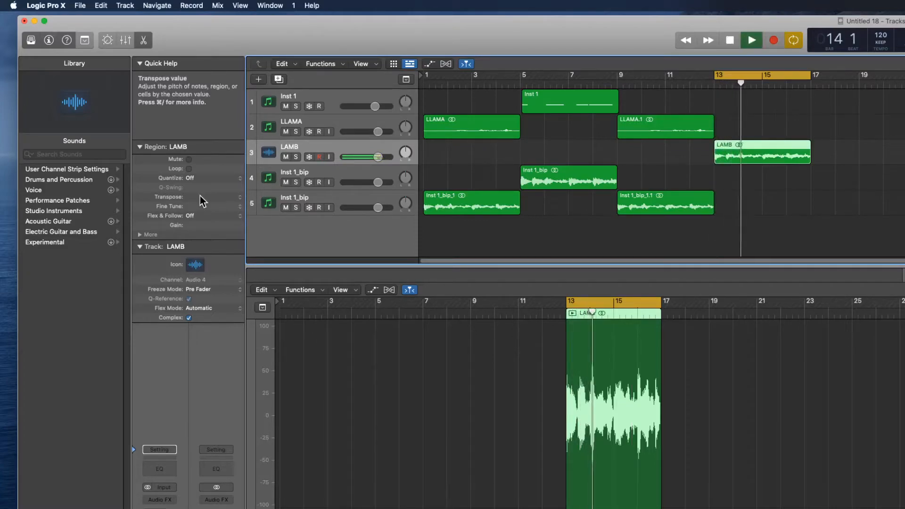
Stop playback and cut the LAMB region at bar 13.
key(space)
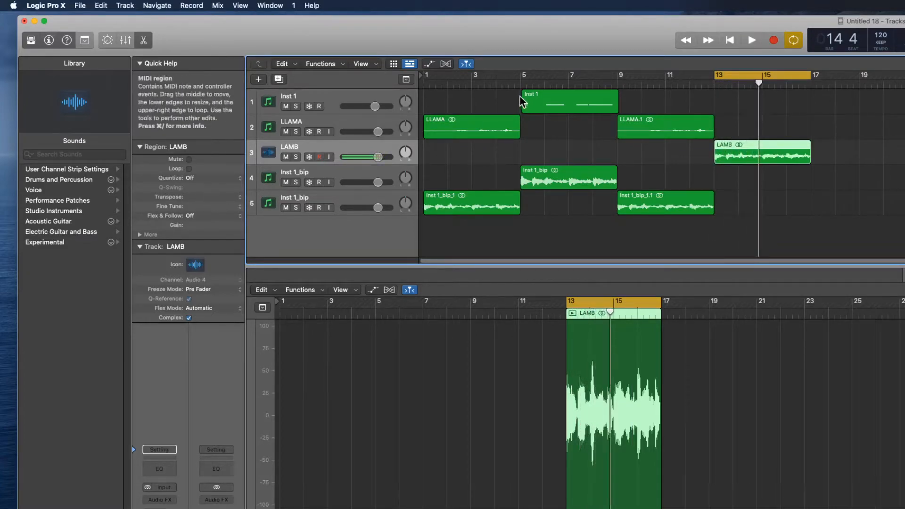
right_click(766, 159)
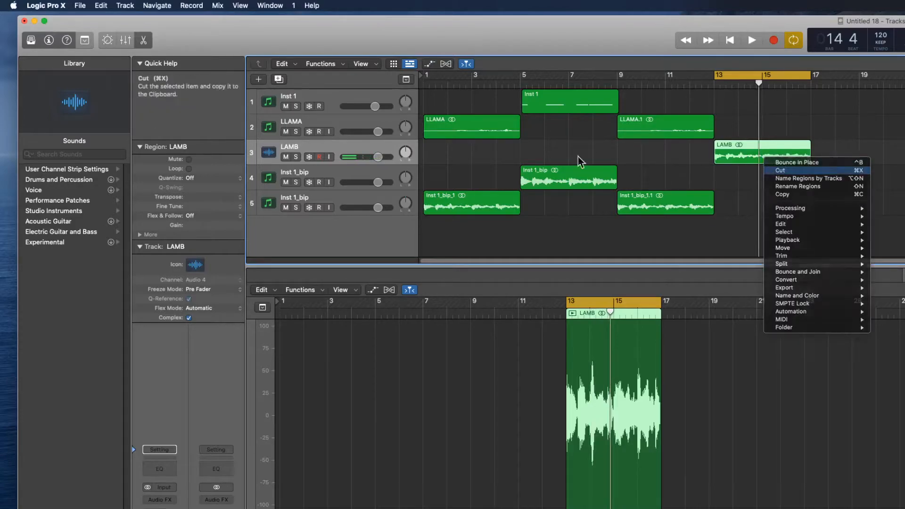
click(780, 170)
Set the cycle range to bars 5 to 9 and lower the Inst 1 track volume to -3.1 dB during playback.
click(460, 95)
drag(522, 76, 617, 78)
key(space)
drag(374, 108, 370, 106)
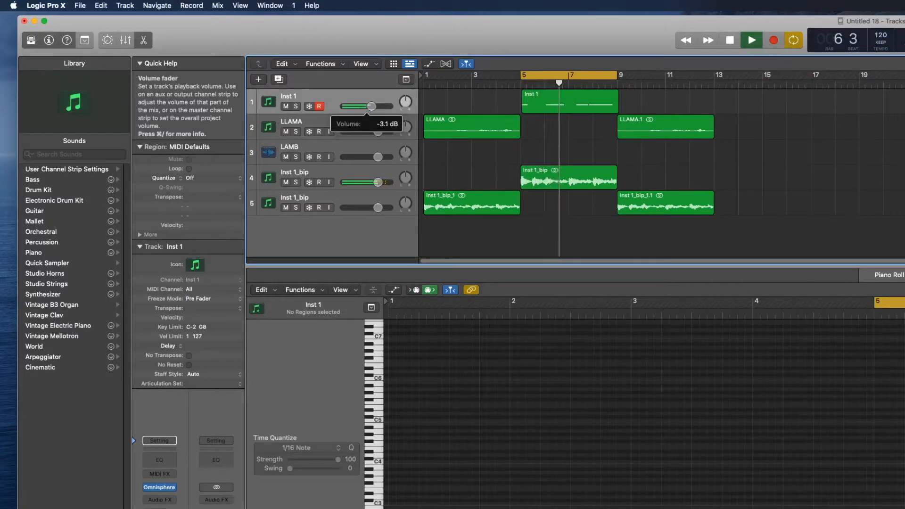
key(space)
Set the cycle range to bars 9 to 13 and lower the LLAMA track volume to -1.7 dB during playback.
click(657, 136)
drag(590, 75, 752, 79)
key(space)
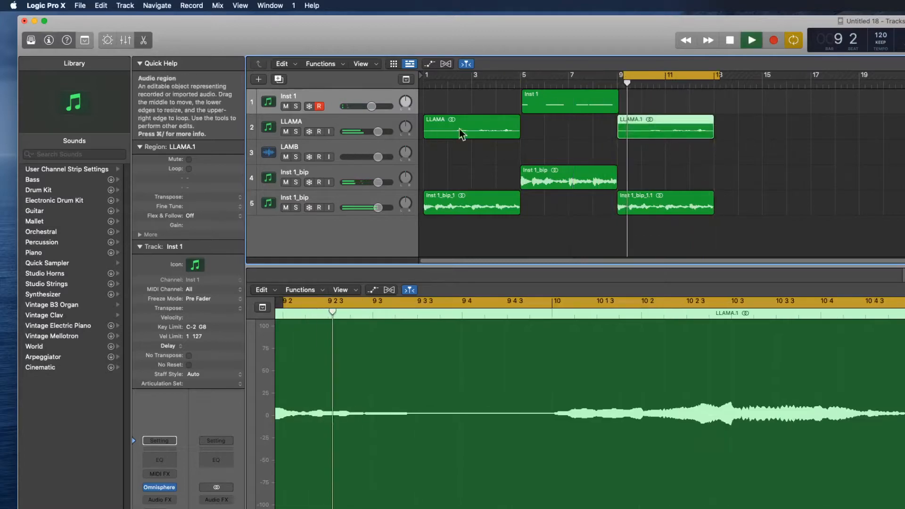
key(space)
drag(666, 77, 660, 77)
key(space)
drag(376, 133, 373, 132)
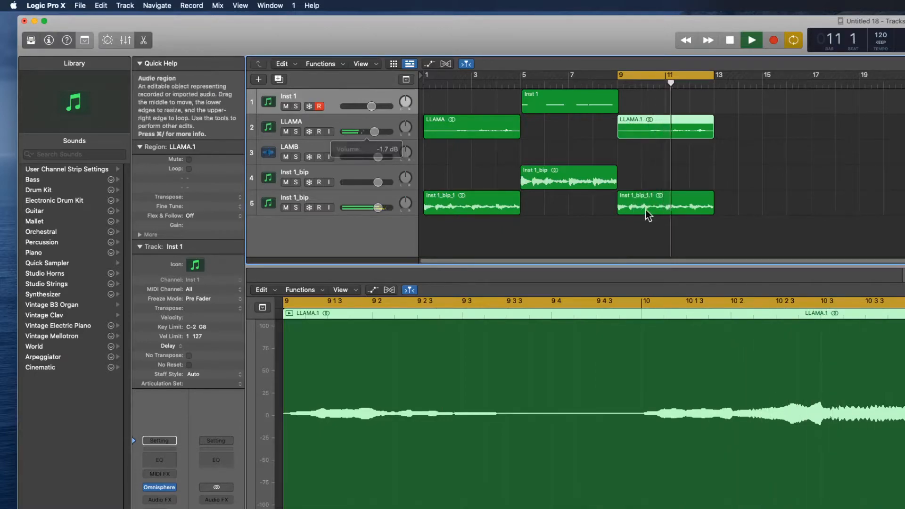
Bounce the LLAMA.1 and Inst 1_bip_1.1 regions in place, move the result with the cycle range to bar 13, and play it.
drag(681, 233, 667, 136)
right_click(669, 133)
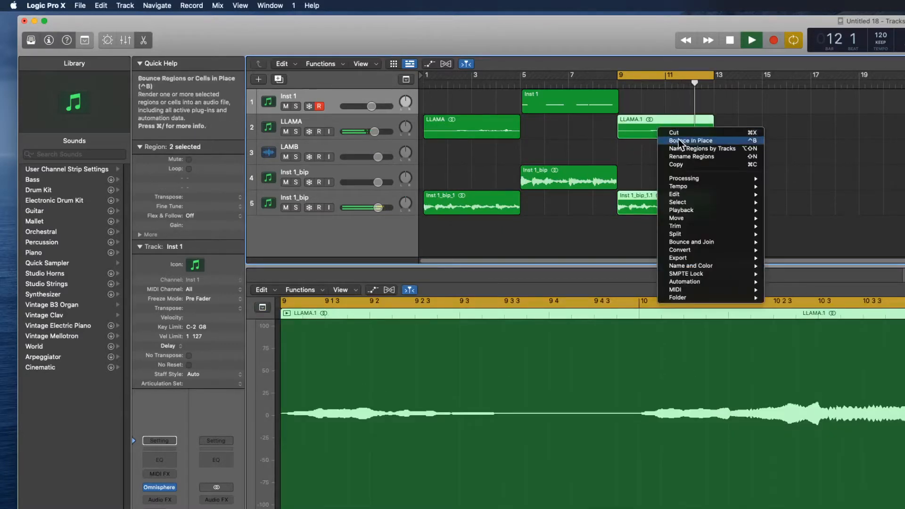
click(673, 140)
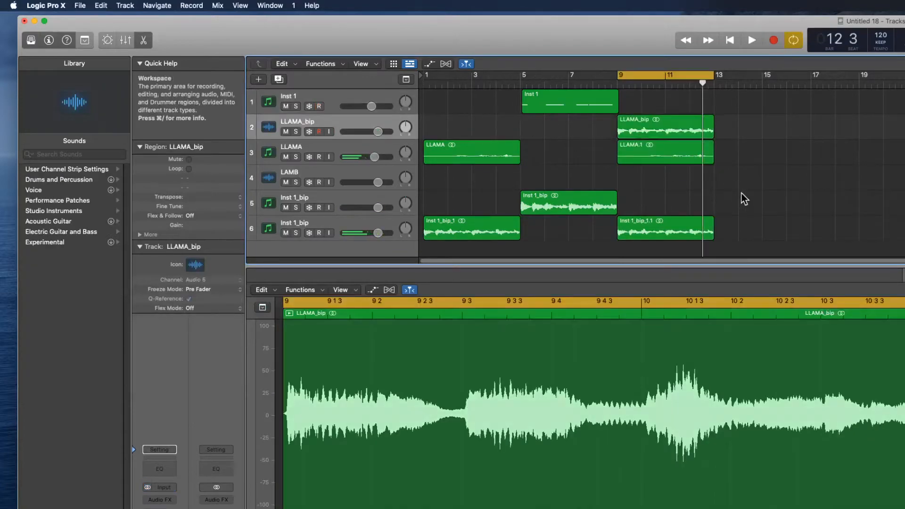
drag(642, 125, 757, 91)
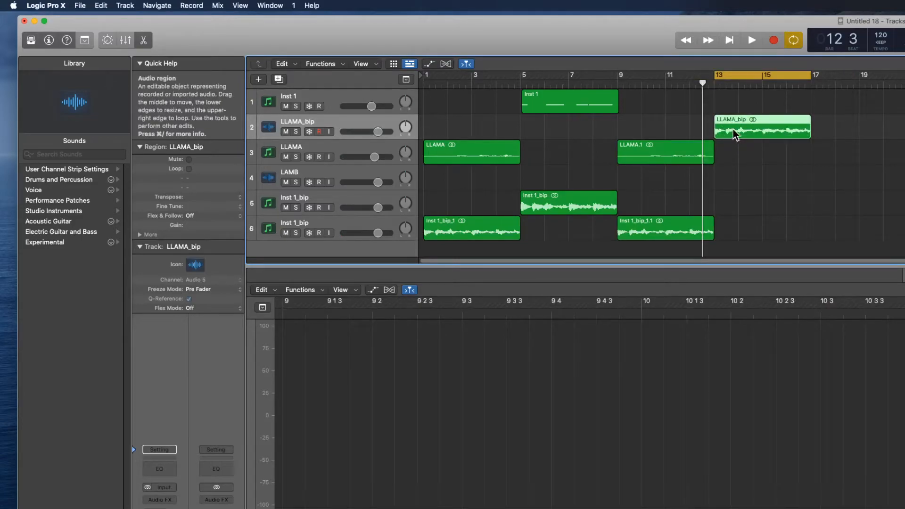
key(space)
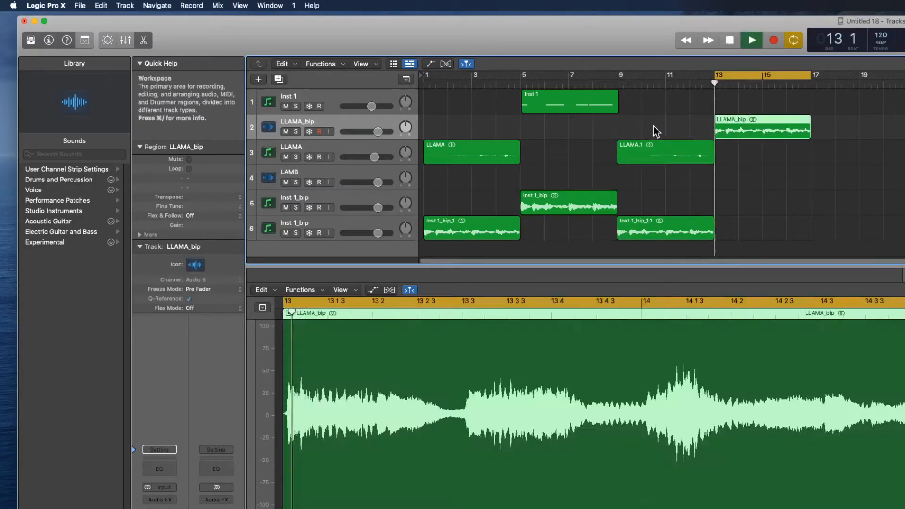
Transpose the LLAMA_bip region by -2 and play it.
key(space)
drag(202, 200, 201, 207)
key(space)
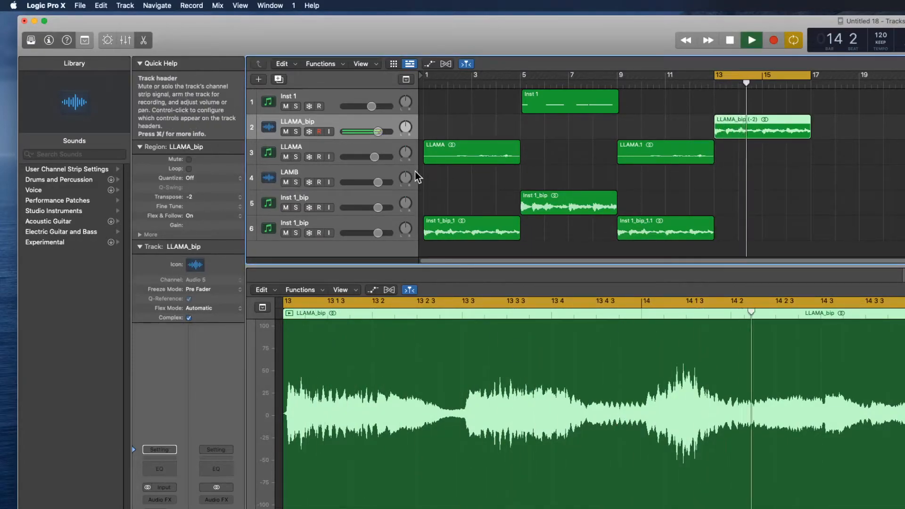
Delete the LLAMA.1 and Inst 1_bip_1.1 regions at bar 9.
drag(673, 133, 682, 242)
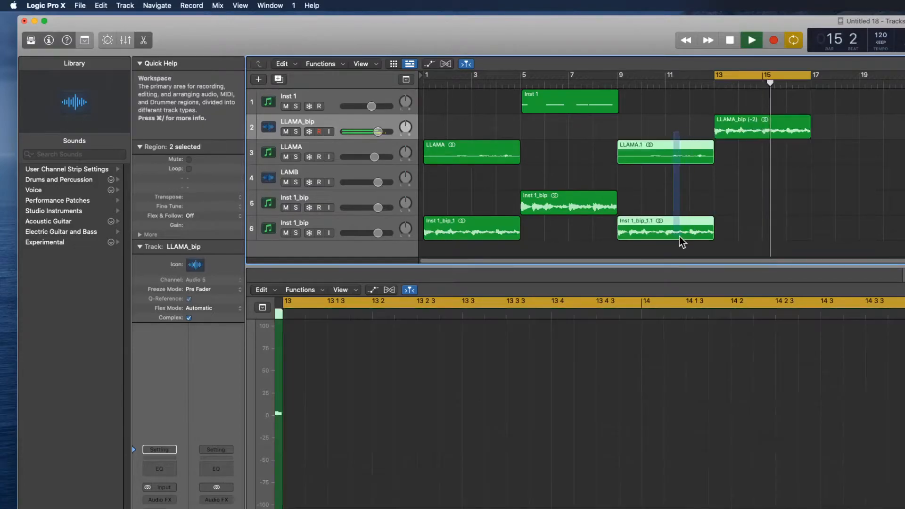
key(Delete)
Try a +3 transposition on the LLAMA_bip region, then set it back to -2 and play it.
click(764, 131)
key(space)
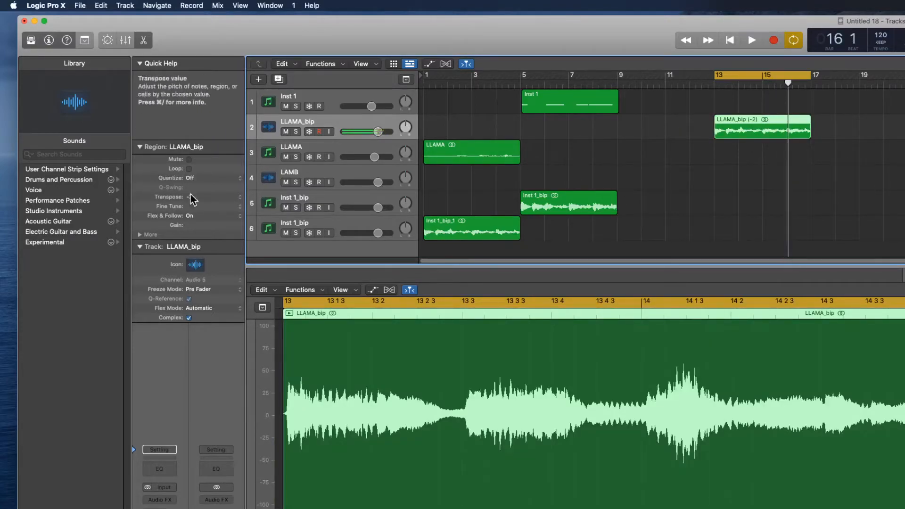
key(space)
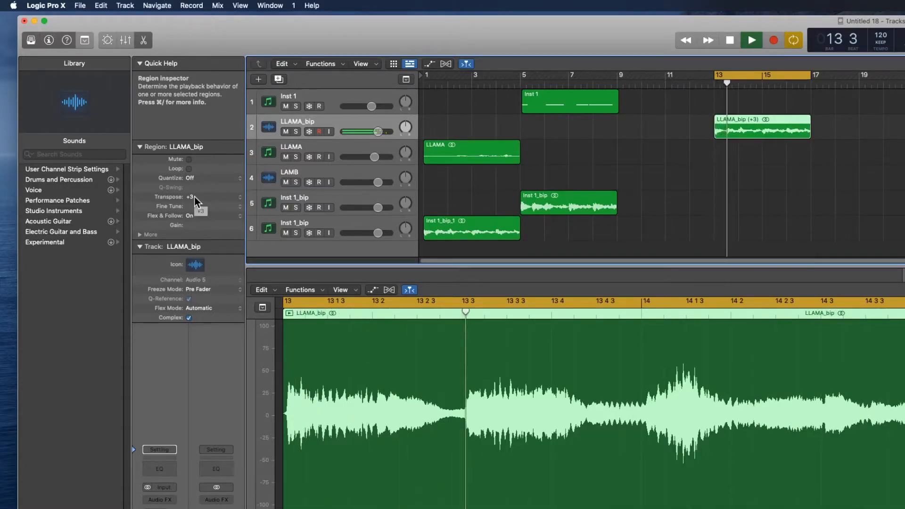
drag(193, 196, 199, 206)
key(space)
key(space)
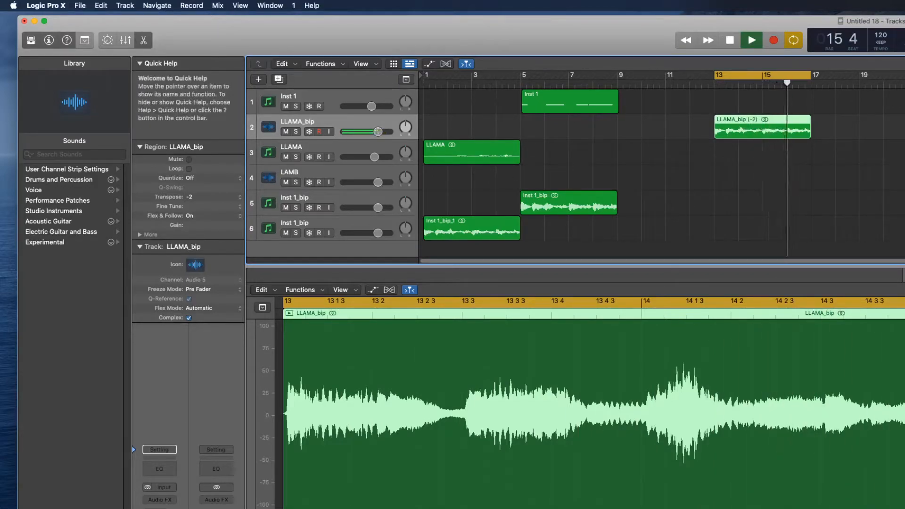
Switch to Splice, load the MURDA_808_BLACKBALL_C sample onto a new Quick Sampler track in Logic, move the sampler window aside, and stop playback.
key(super+Tab)
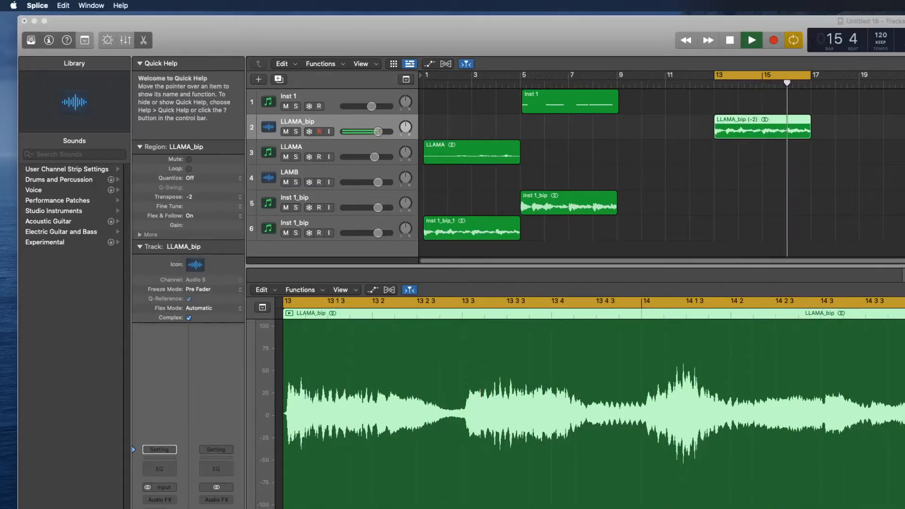
drag(903, 309, 318, 188)
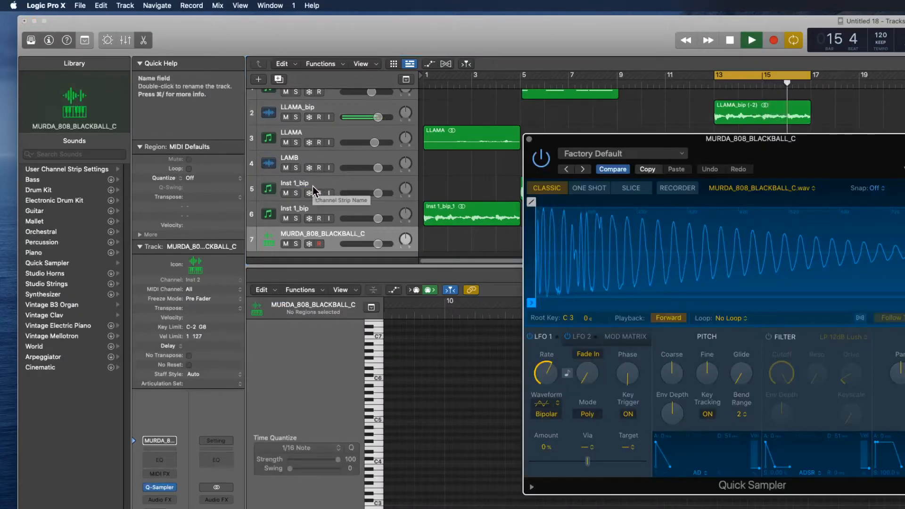
drag(844, 137, 904, 116)
click(728, 237)
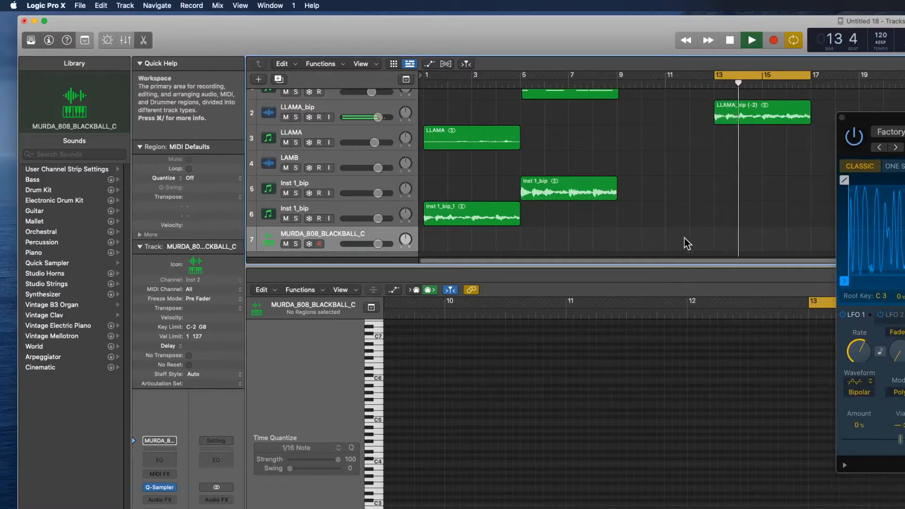
key(space)
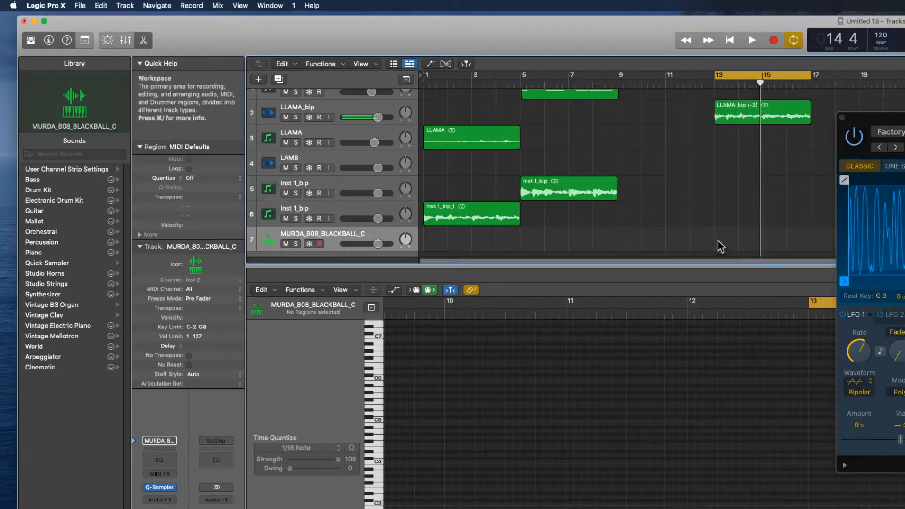
Draw a MIDI region from bar 13 to 17 on the MURDA_808_BLACKBALL_C track and close the sampler window.
click(904, 64)
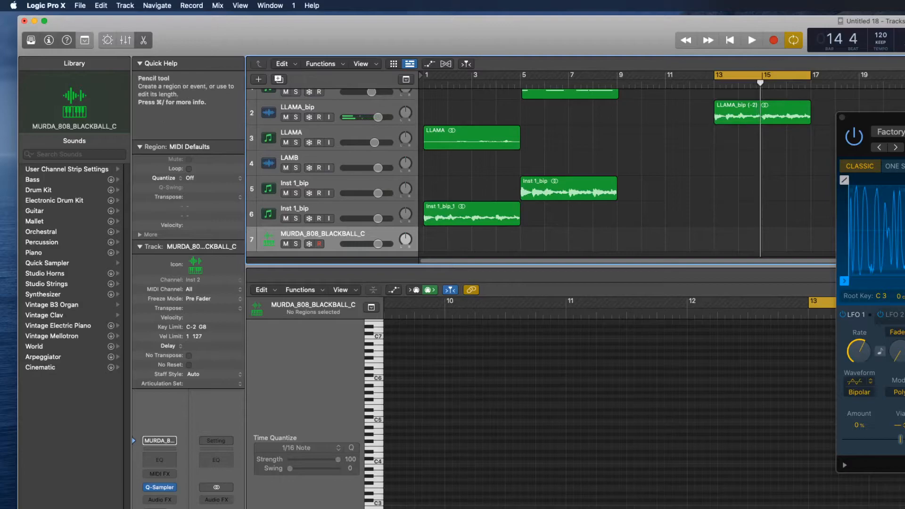
click(729, 244)
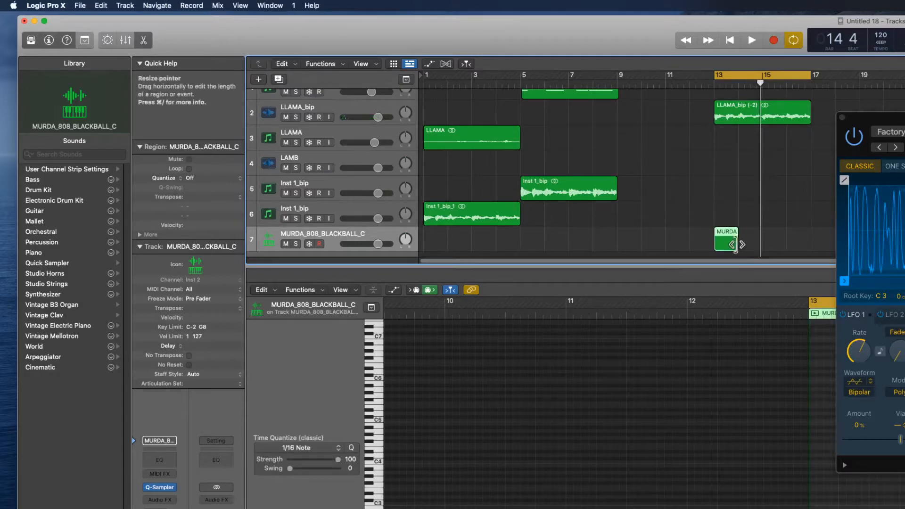
drag(741, 245, 810, 245)
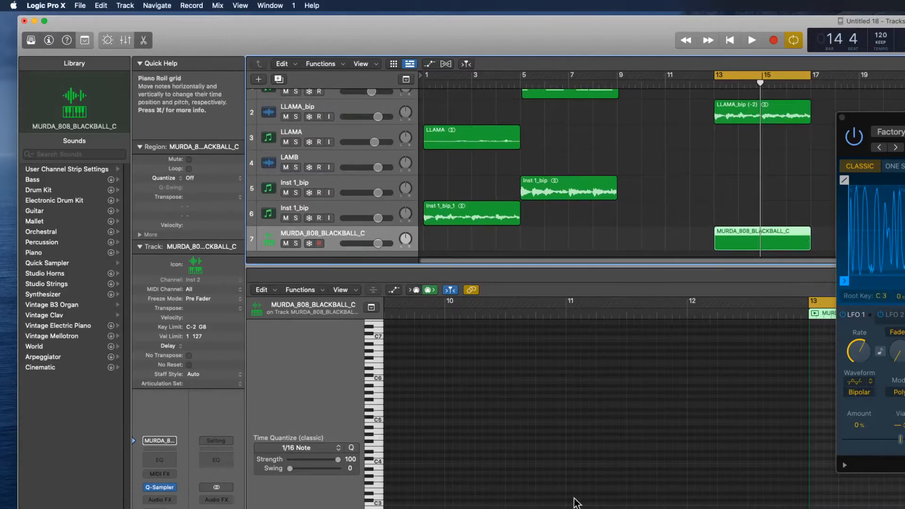
click(842, 118)
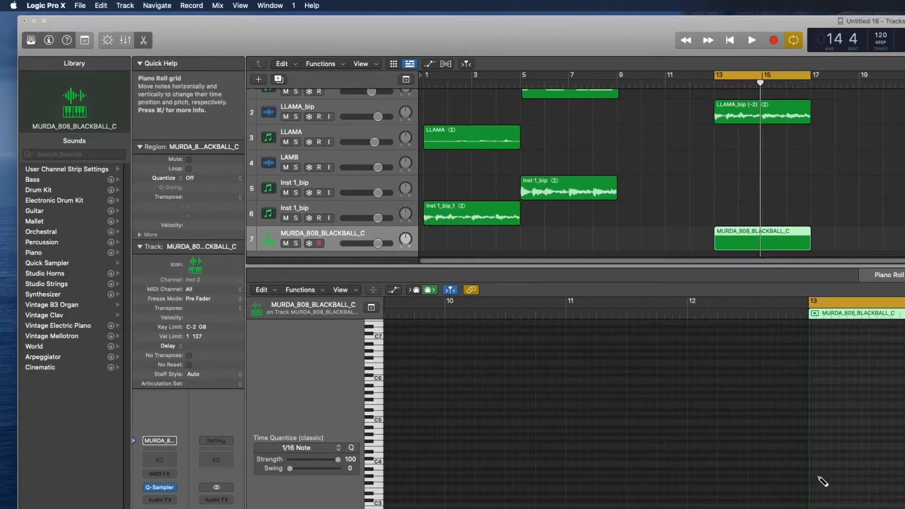
Draw an 808 note at the start of bar 13, lengthen it, raise it to just below C5, and play it against the loop.
click(812, 462)
drag(822, 466, 902, 424)
key(space)
key(space)
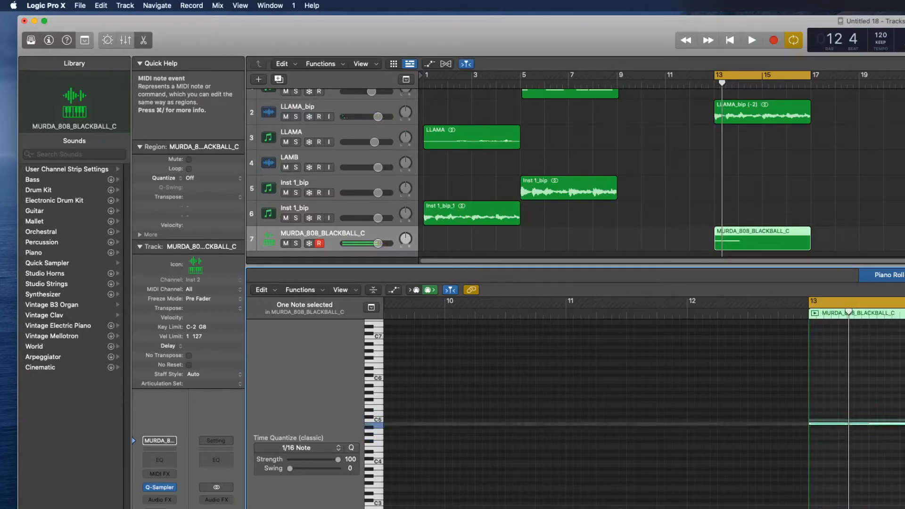
key(space)
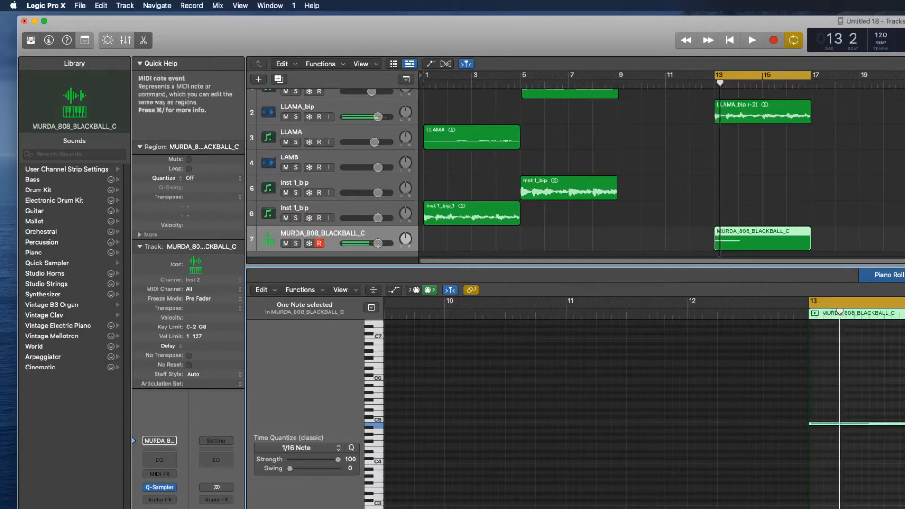
Add a second, lower 808 note starting about beat 2.5 of bar 13 and audition it with the loop.
mouse_move(877, 439)
mouse_down()
mouse_move(904, 438)
mouse_move(904, 430)
mouse_move(904, 441)
mouse_move(877, 447)
mouse_up()
key(space)
key(space)
key(space)
key(space)
key(space)
key(space)
key(space)
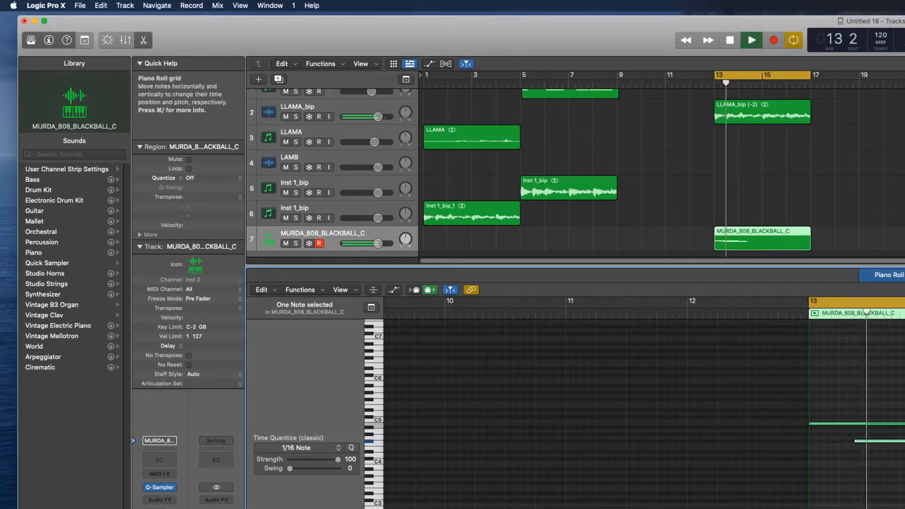
Shorten the first 808 note so it ends where the second note begins, and play the pattern.
key(space)
click(858, 441)
key(space)
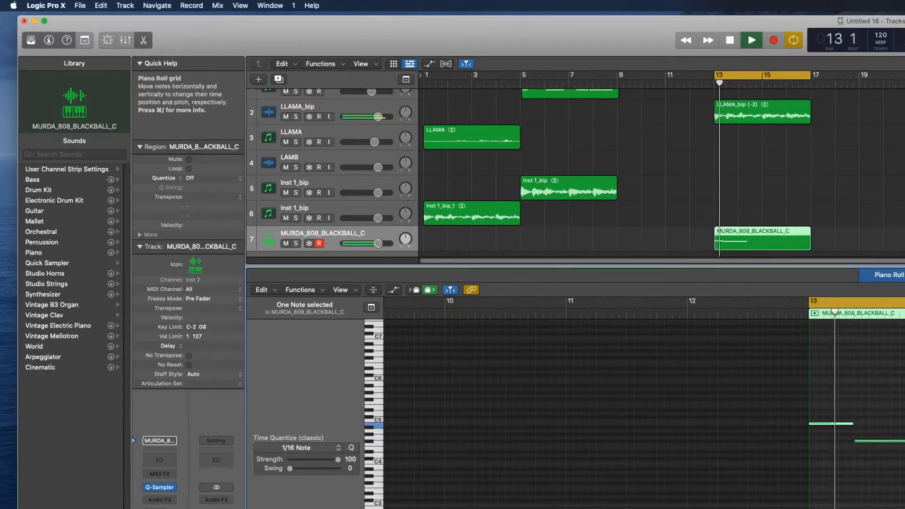
key(space)
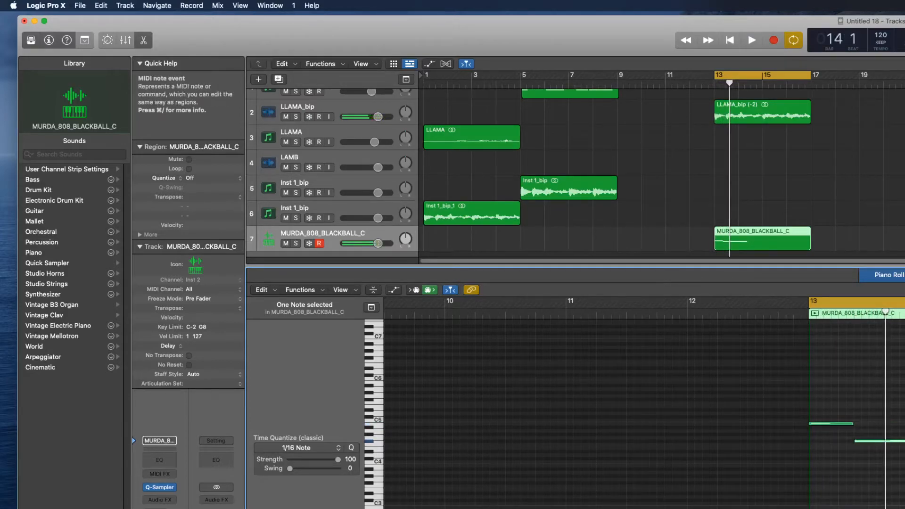
Raise the second 808 note by one semitone and listen to it with the loop.
drag(892, 444, 892, 441)
key(space)
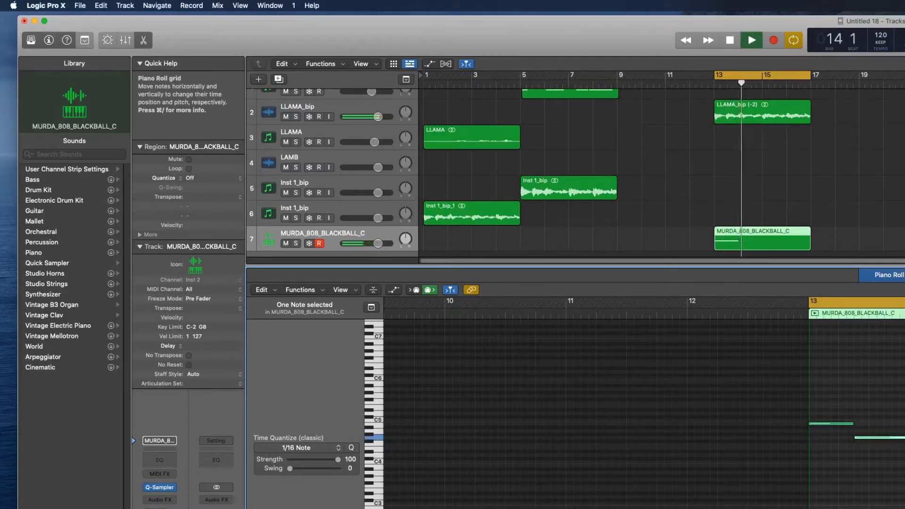
key(space)
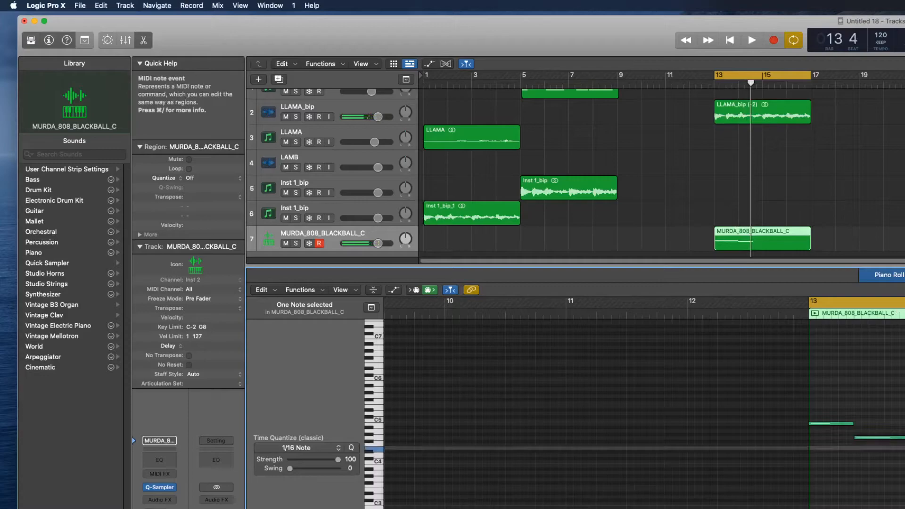
Add two 808 notes below the existing ones in bar 14 and adjust them while playing the loop.
key(space)
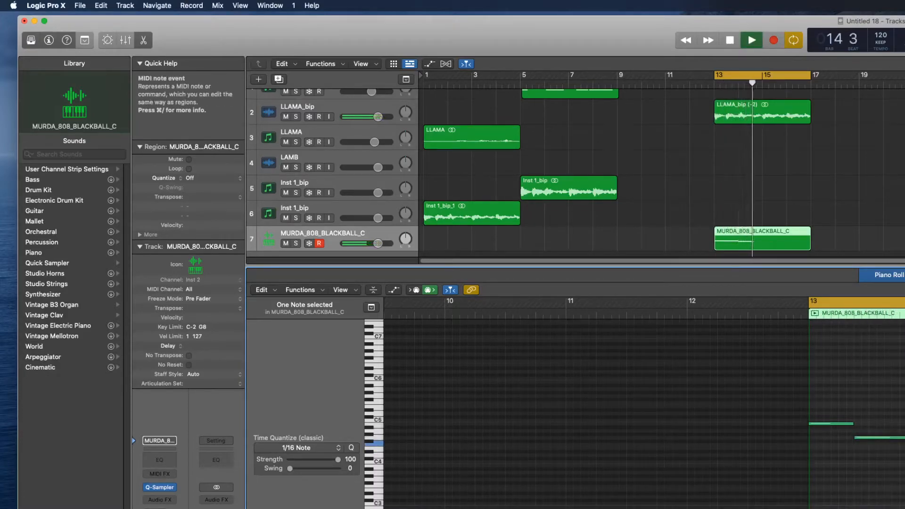
key(space)
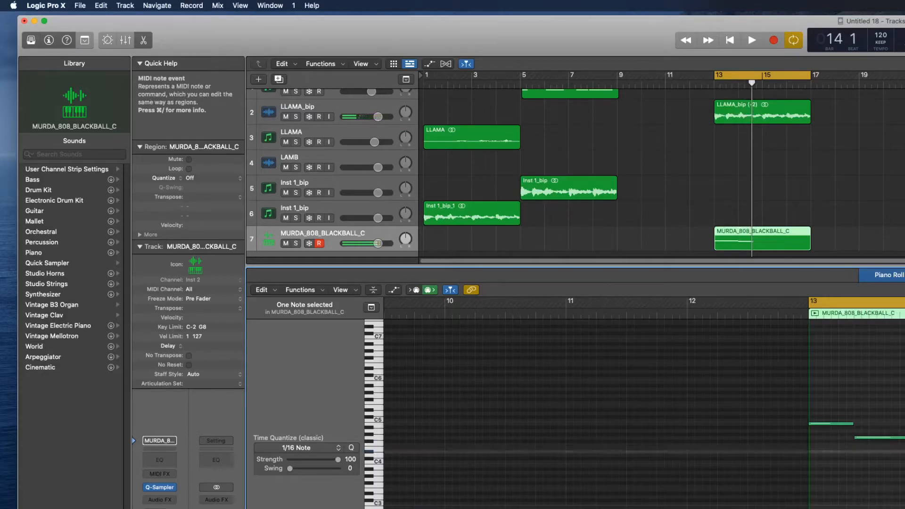
key(space)
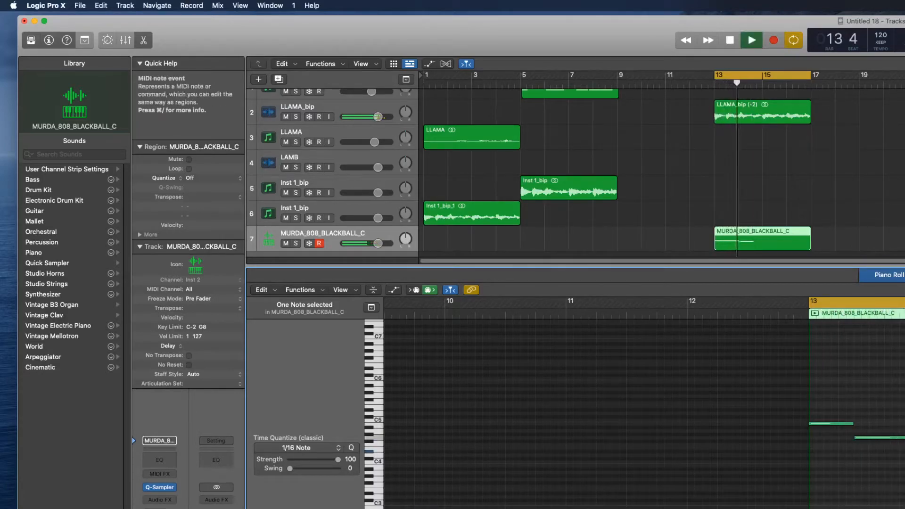
key(space)
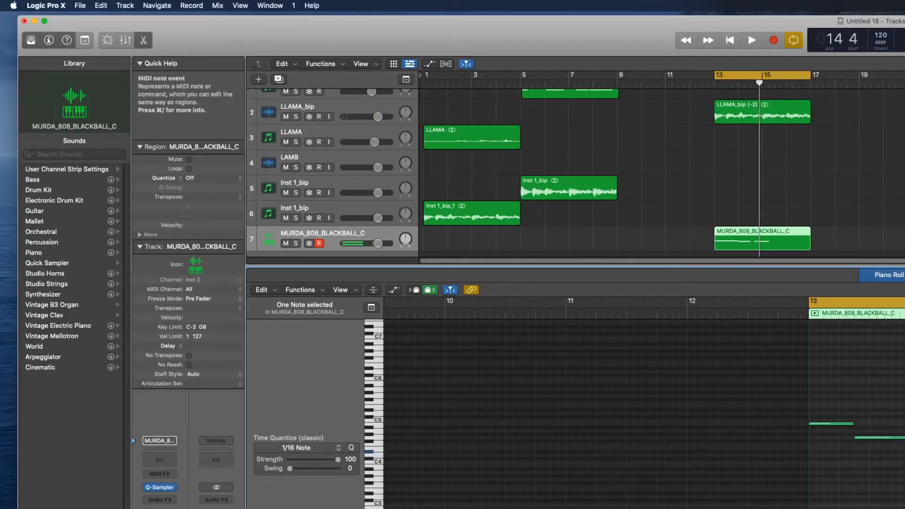
key(space)
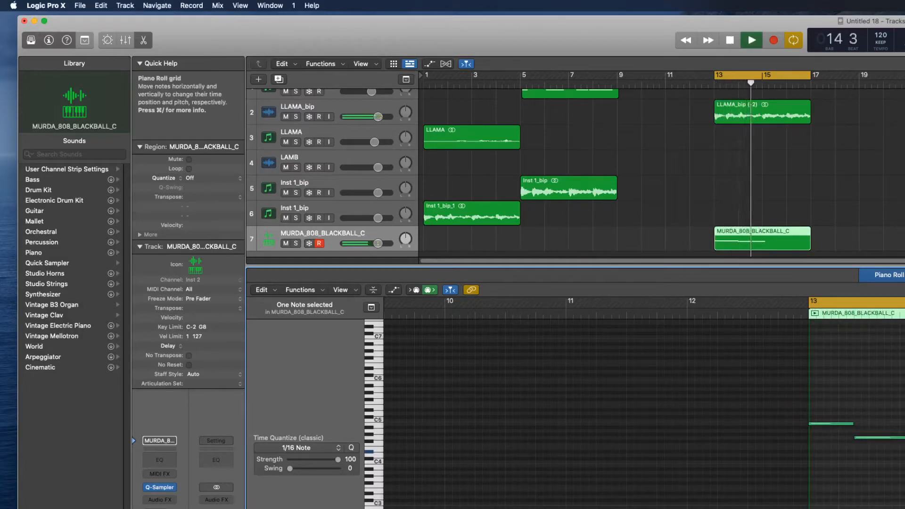
key(space)
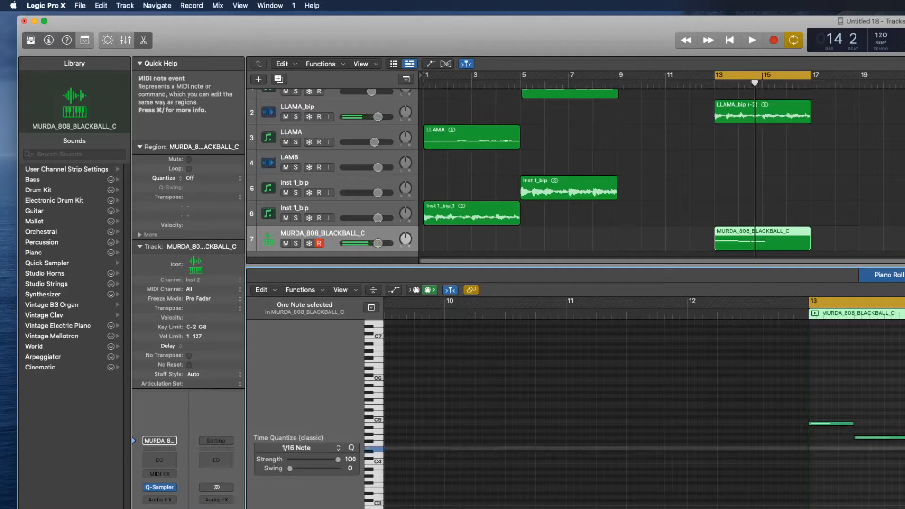
key(space)
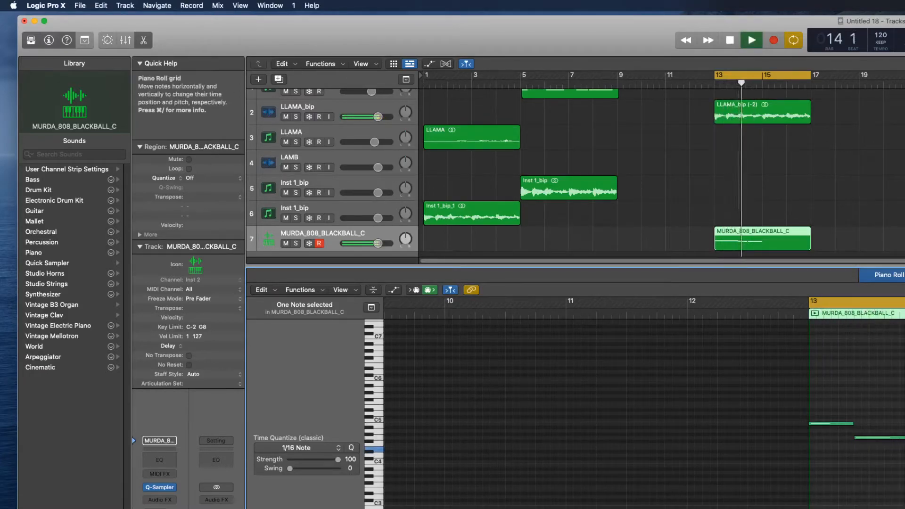
key(space)
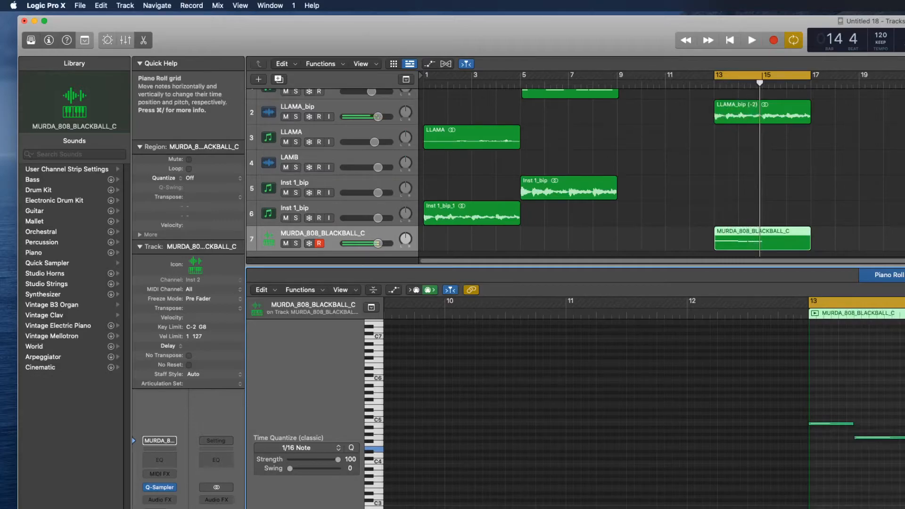
Extend the 808 pattern through bars 15 and 16 and play it with the loop.
key(space)
drag(589, 27, 474, 24)
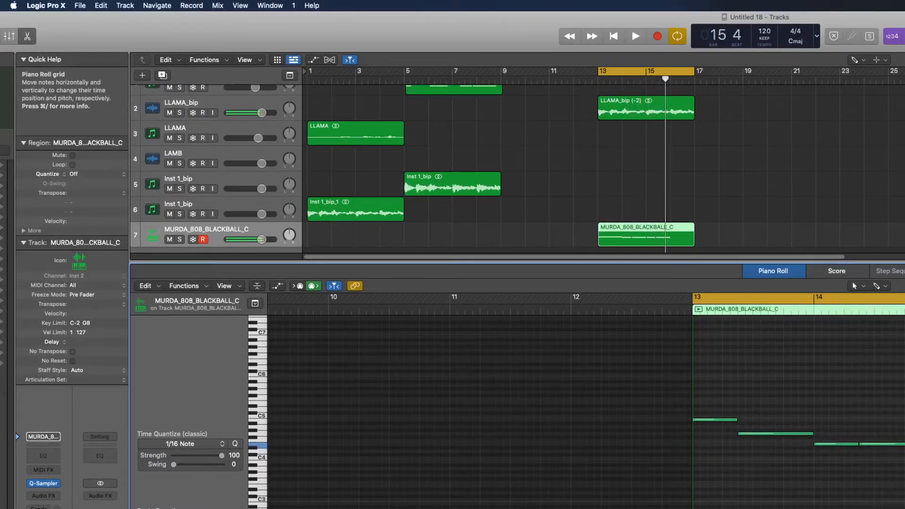
key(space)
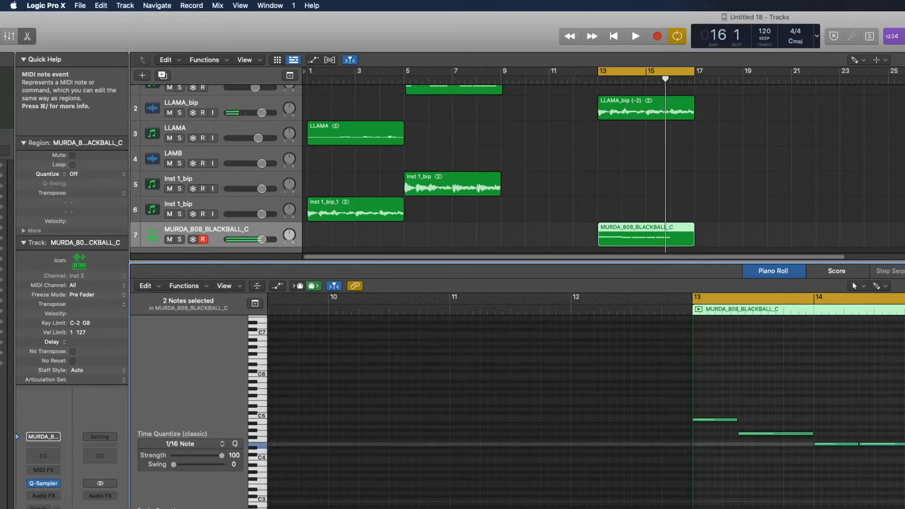
key(space)
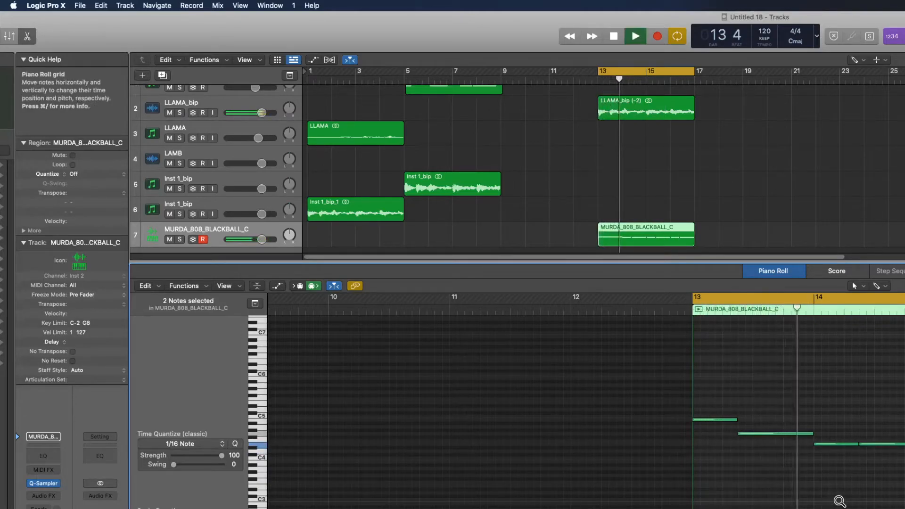
ctrl+alt+click(841, 503)
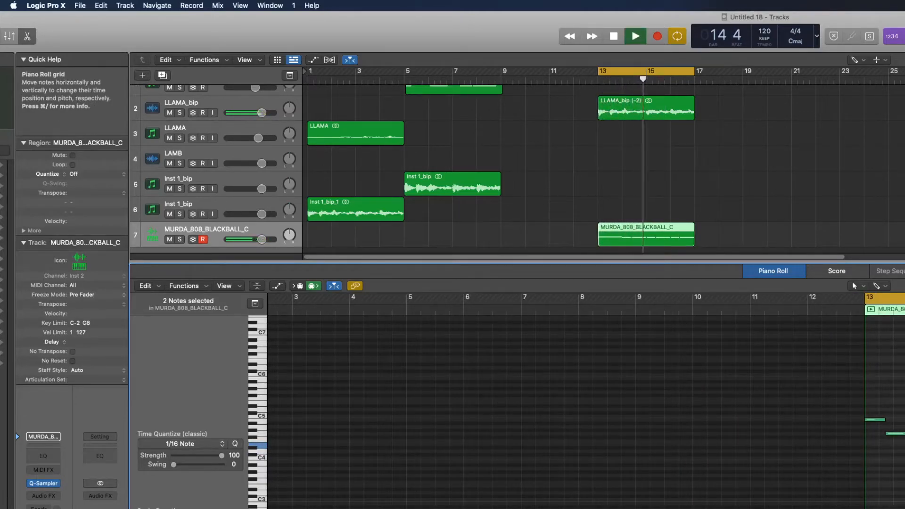
key(space)
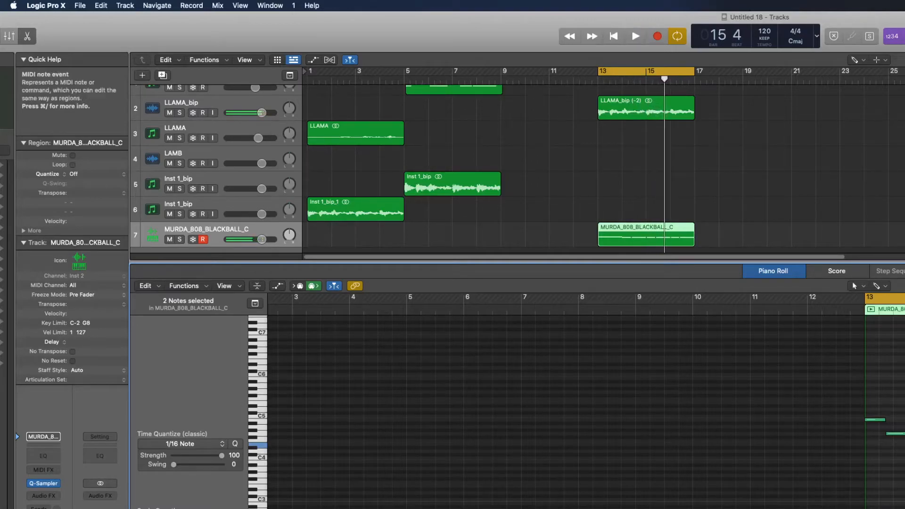
Raise a single 808 note in the later part of the pattern by five semitones and play the loop.
click(904, 445)
click(904, 445)
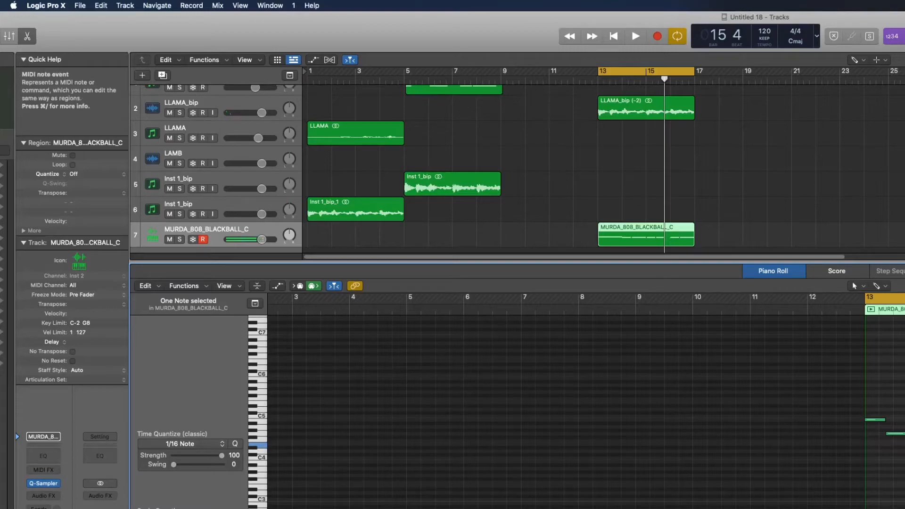
drag(904, 445, 904, 427)
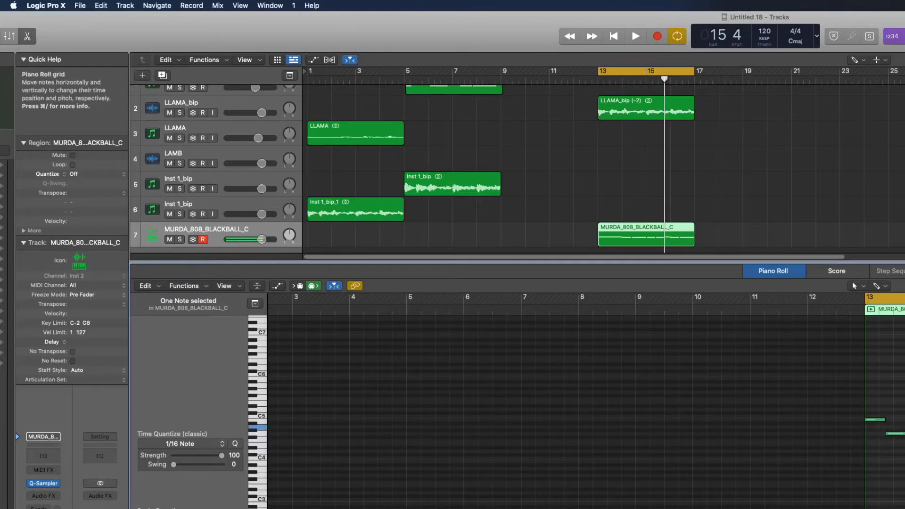
key(space)
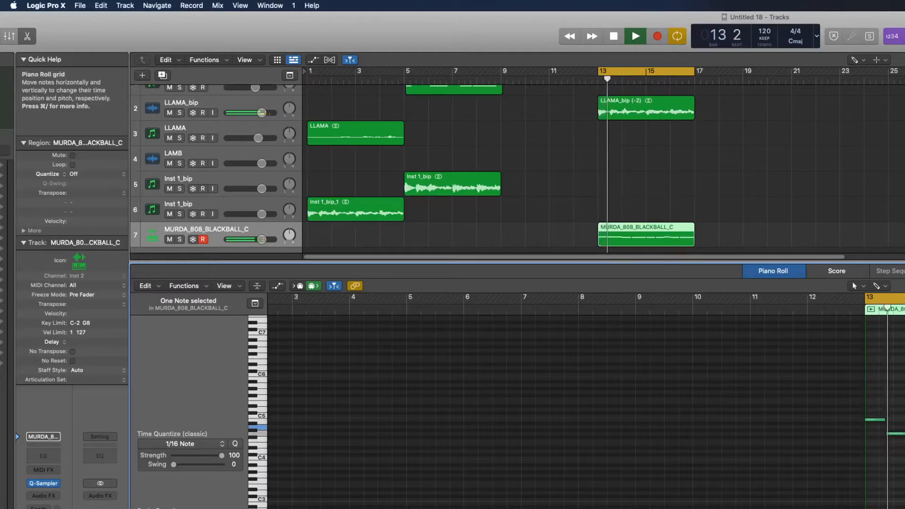
Select all nine 808 notes, lower them by one octave, and listen to the bassline with the loop.
drag(904, 413, 863, 497)
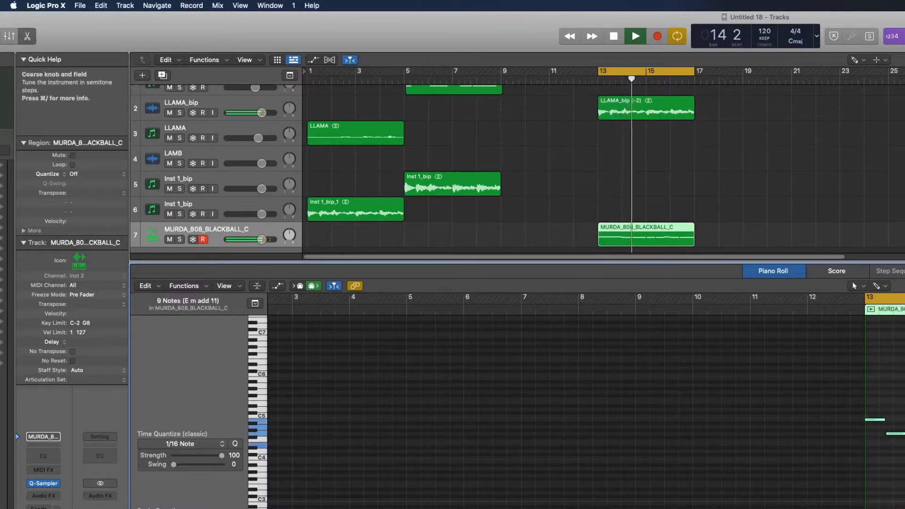
key(space)
key(alt+shift+Down)
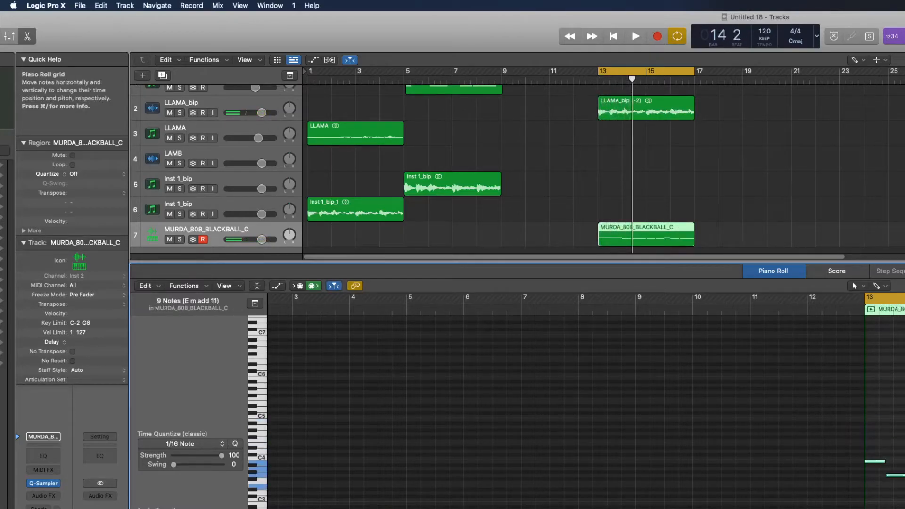
key(space)
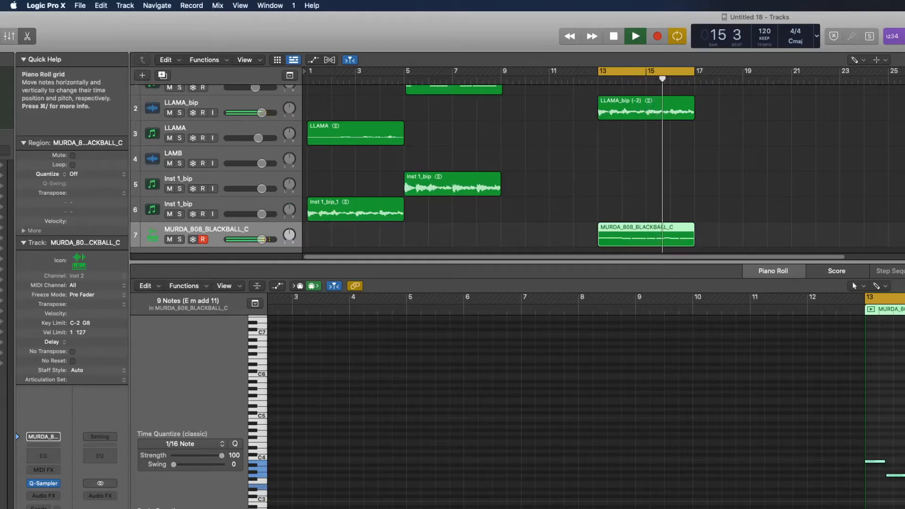
key(space)
Lower the second 808 note in bar 13 by one semitone and audition it with the loop.
click(869, 460)
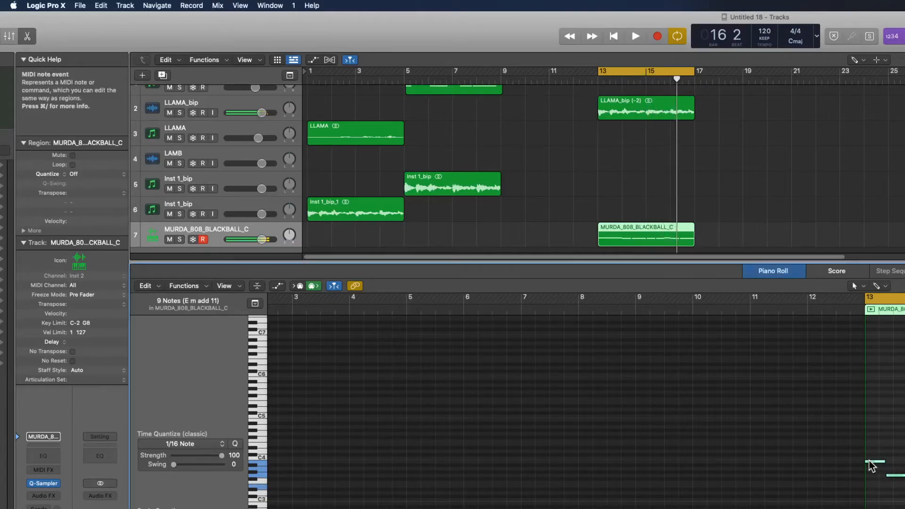
key(space)
key(space)
click(872, 465)
key(space)
key(space)
key(space)
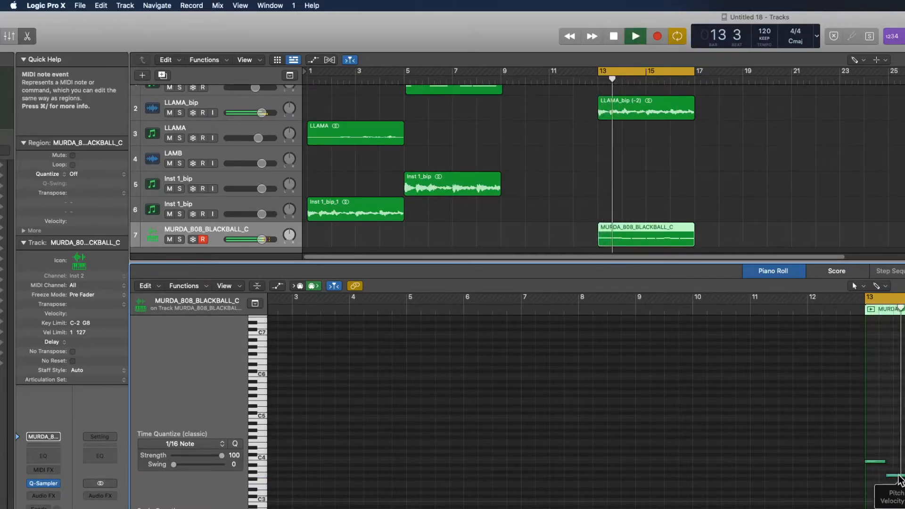
click(895, 477)
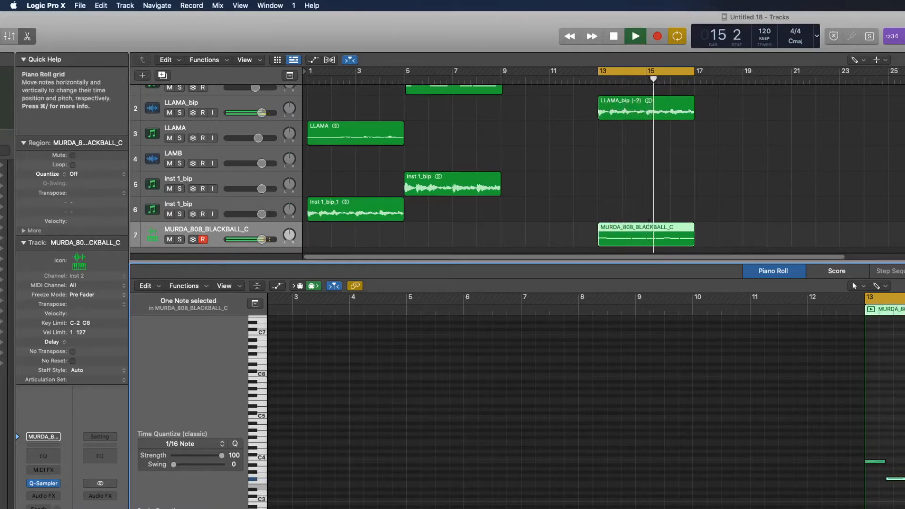
key(space)
Raise the seven 808 notes in bars 14 to 16 by one semitone and play them with the loop.
key(super+a)
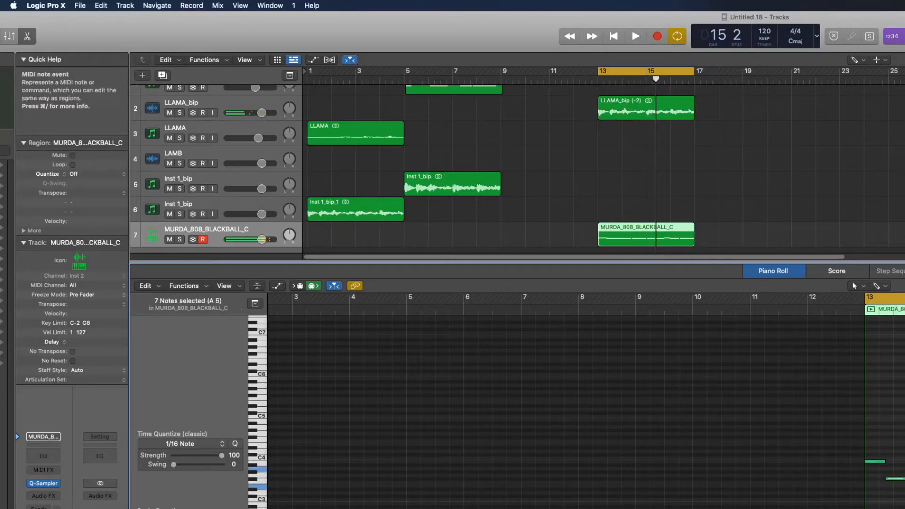
key(alt+Up)
key(space)
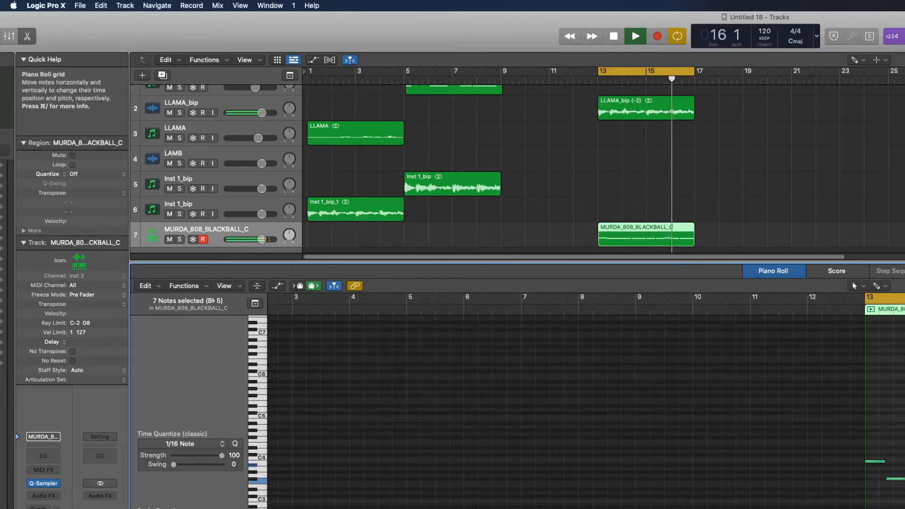
key(space)
Select all nine 808 notes, raise them by one octave, and clear the selection.
drag(904, 508, 842, 508)
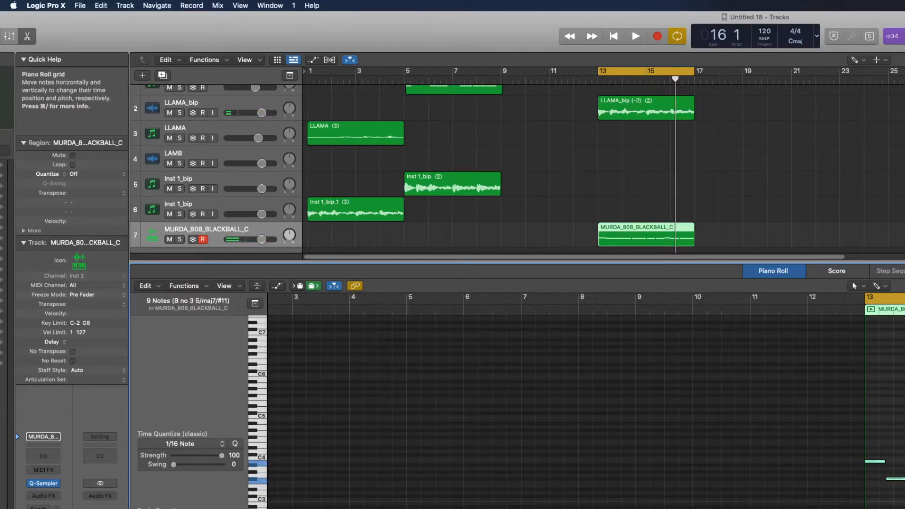
key(alt+shift+Up)
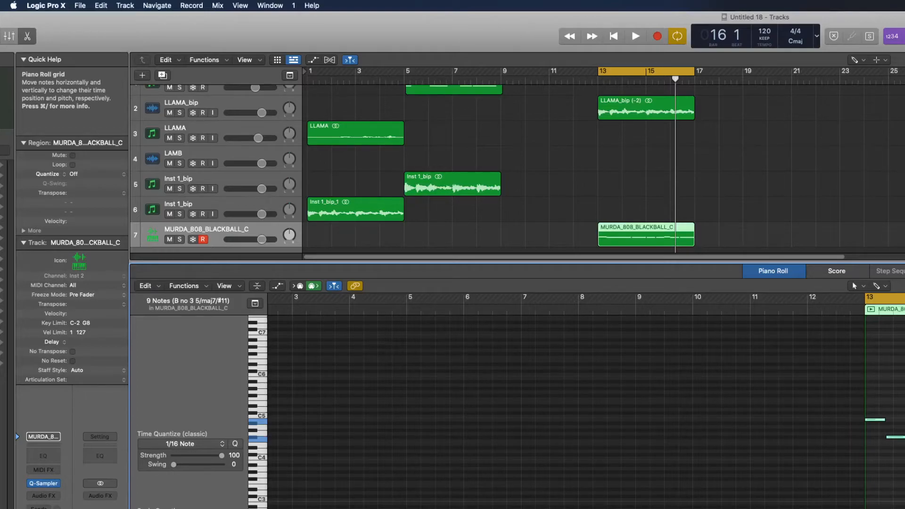
click(852, 508)
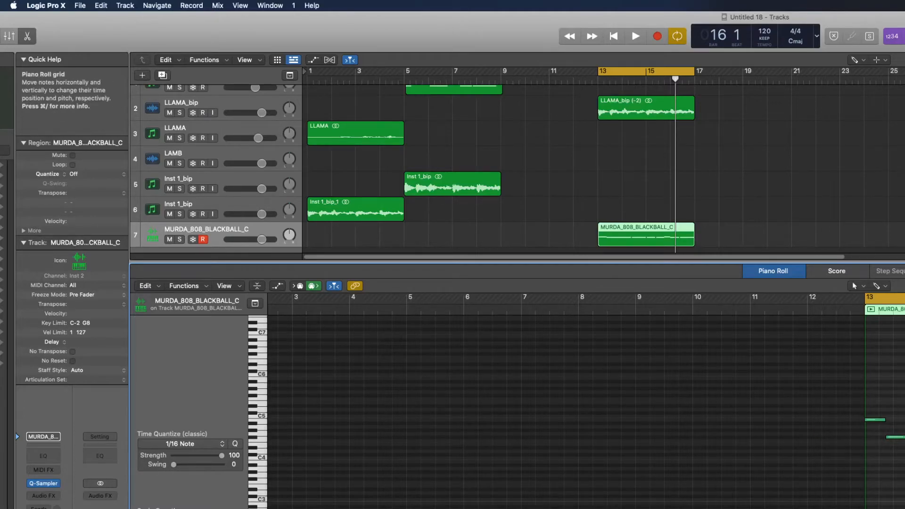
Lower the first 808 note by one semitone, raise the second by one semitone, and audition both with the loop.
key(space)
key(space)
key(space)
drag(873, 419, 901, 434)
key(space)
key(space)
key(space)
key(space)
key(space)
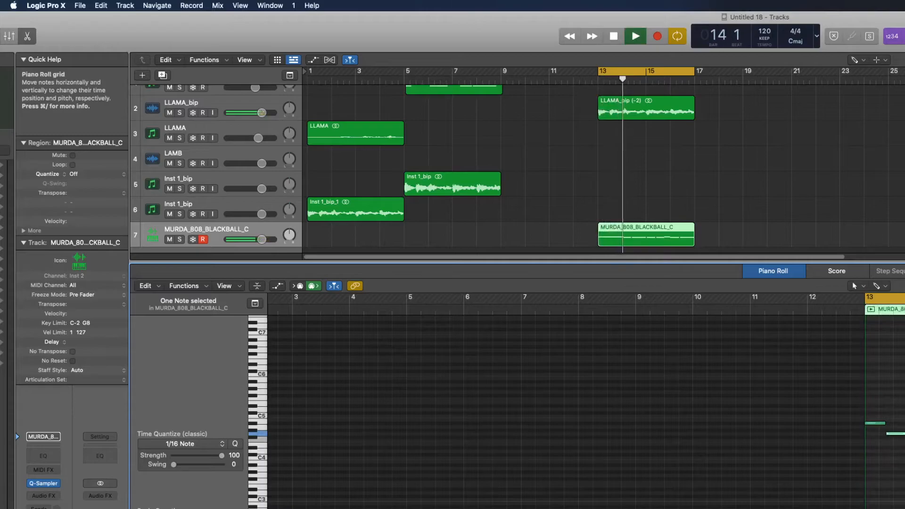
Lower the seven 808 notes after bar 13 by one semitone and listen to the full loop.
key(space)
key(super+a)
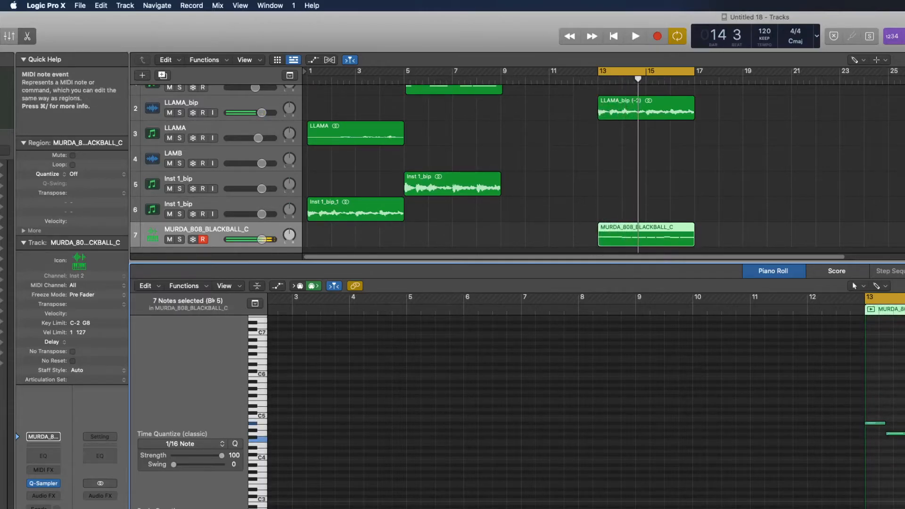
key(alt+Down)
key(space)
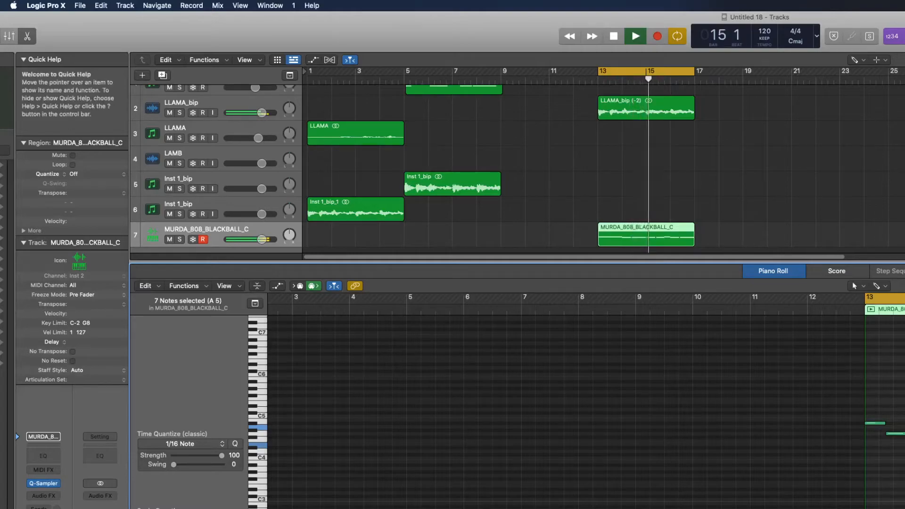
key(space)
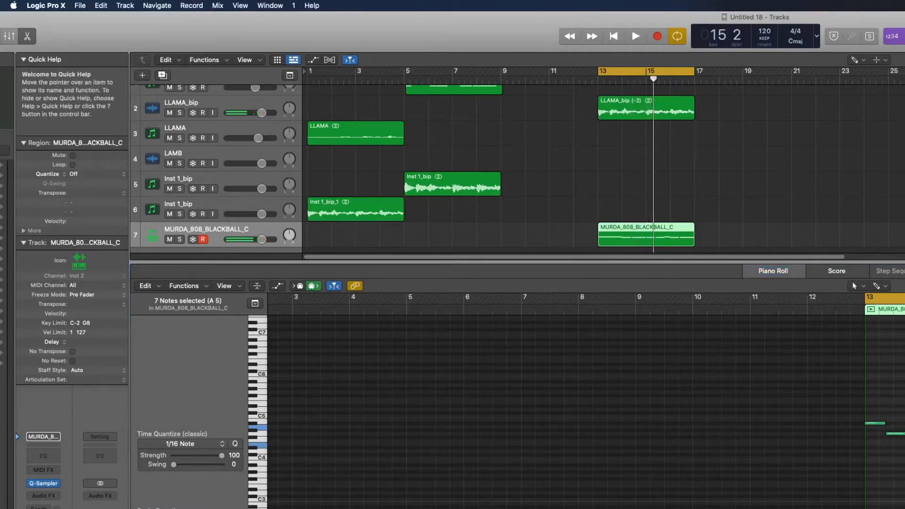
Lower the second 808 note by one semitone and reduce the 808 track's volume slightly while the loop plays.
key(super+Tab)
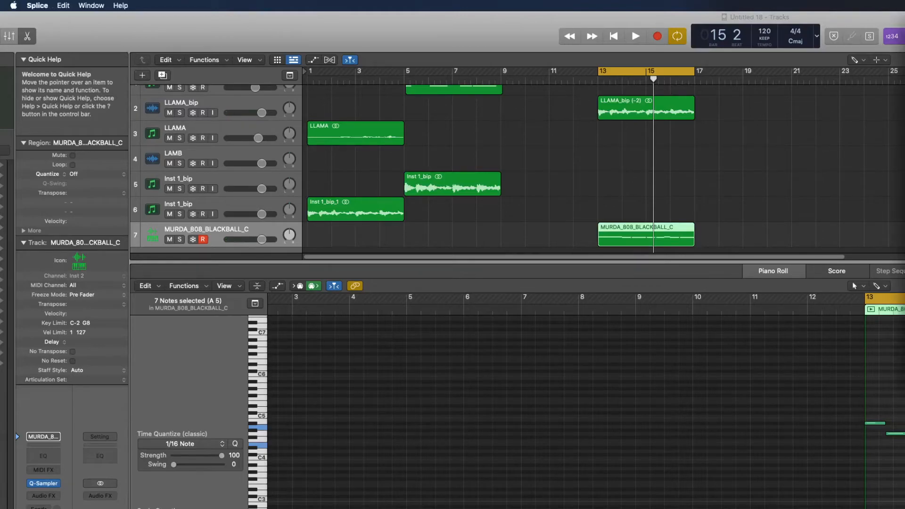
click(898, 494)
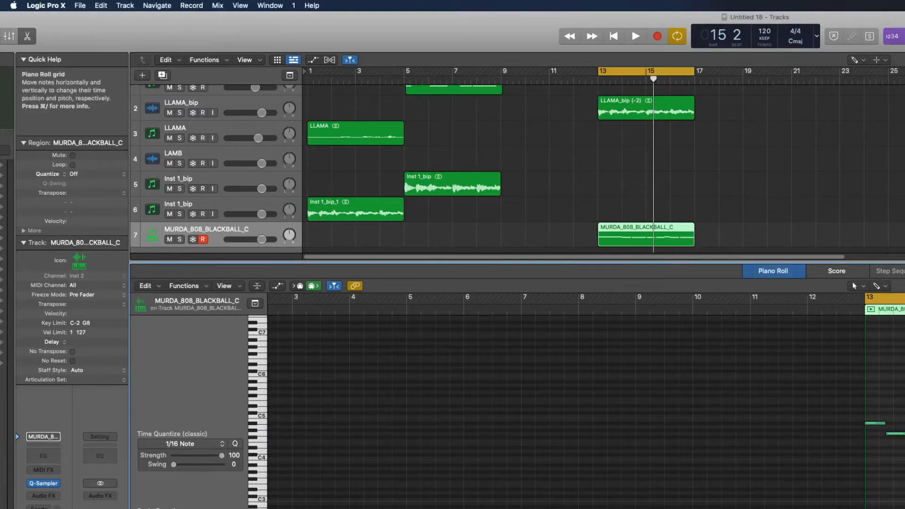
key(space)
key(space)
drag(903, 434, 904, 439)
key(space)
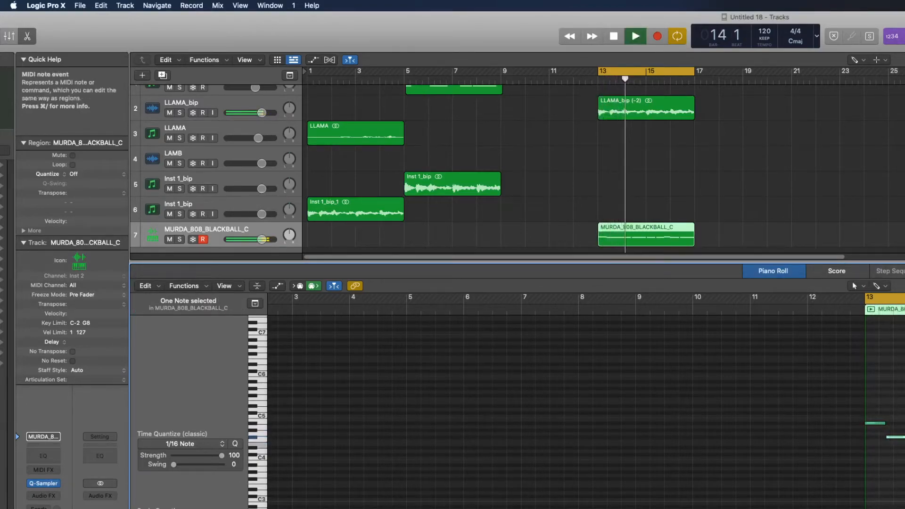
drag(261, 239, 258, 239)
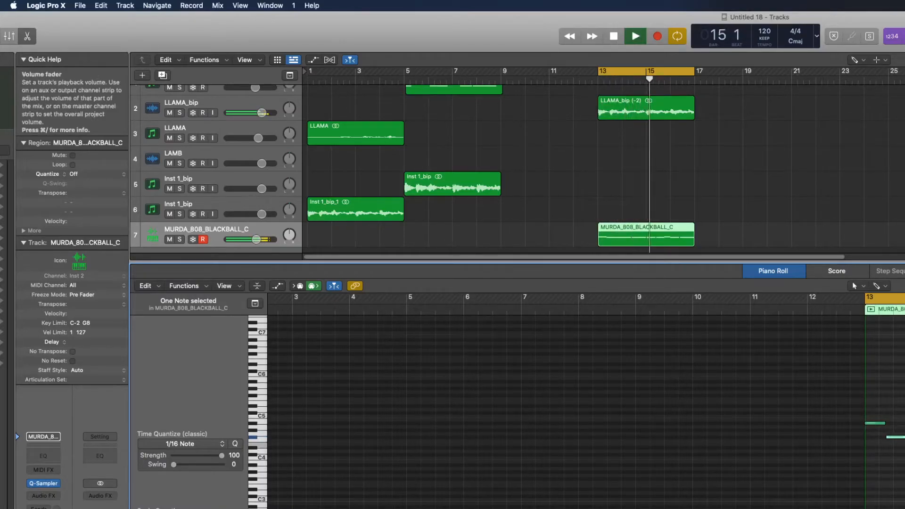
Shorten the cycle range to bars 14 to 17 and audition the 808 with the loop.
key(space)
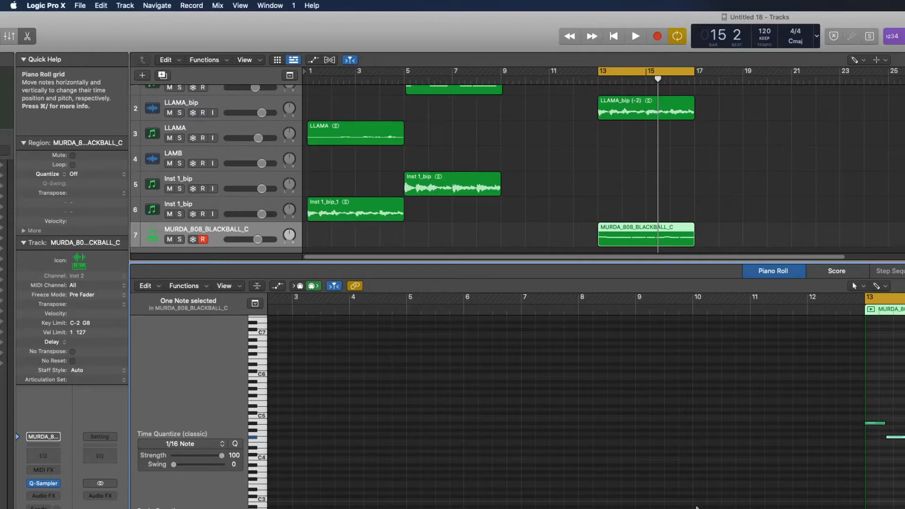
key(space)
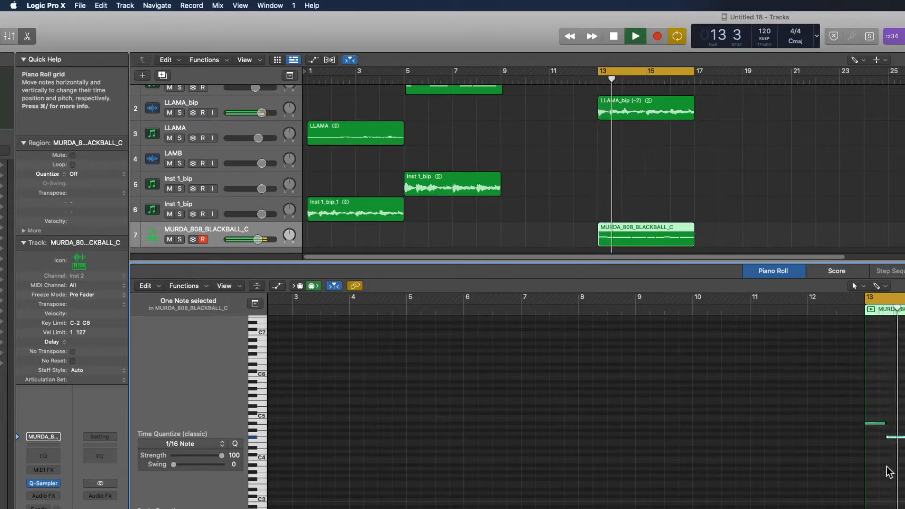
key(space)
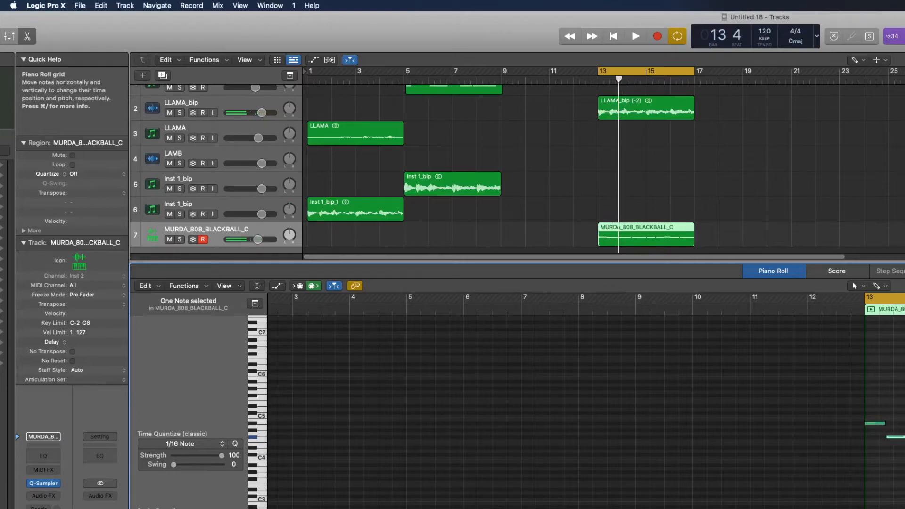
drag(623, 71, 694, 72)
key(space)
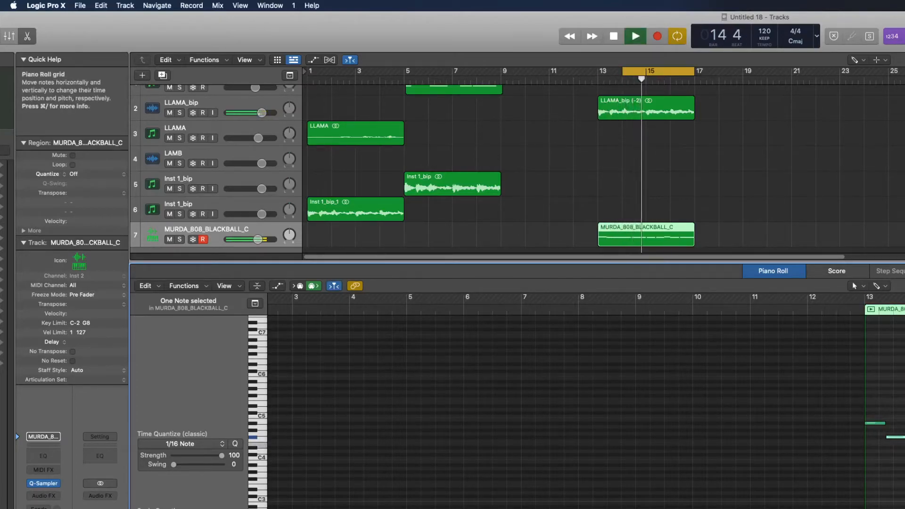
key(space)
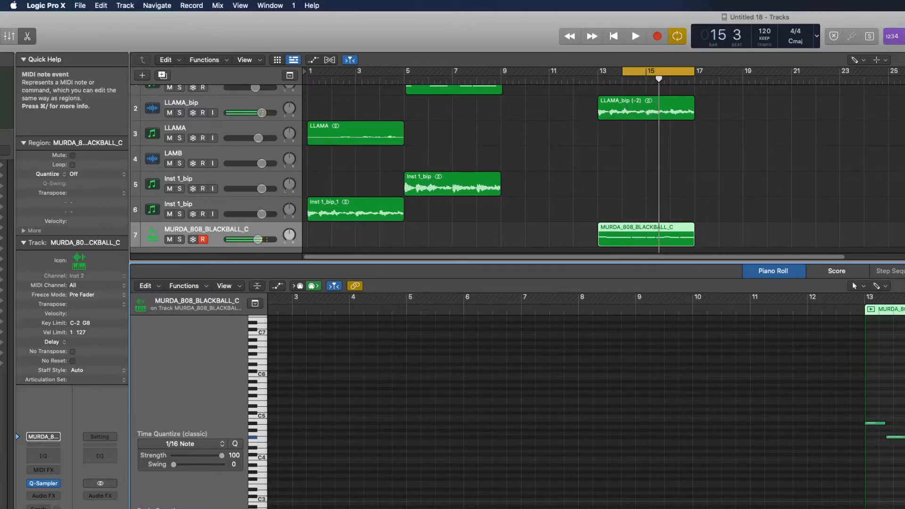
Lower the seven 808 notes after bar 13 by one semitone and reduce the 808 track's volume slightly during playback.
key(super+a)
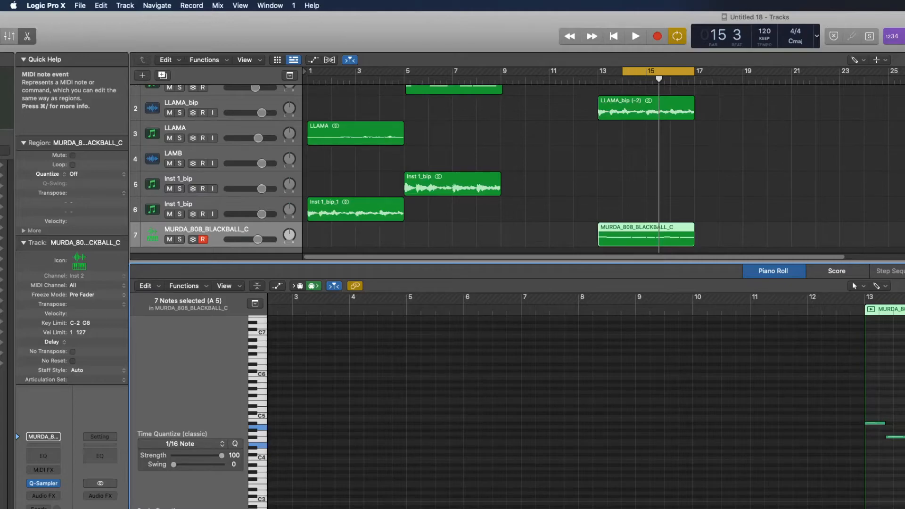
key(space)
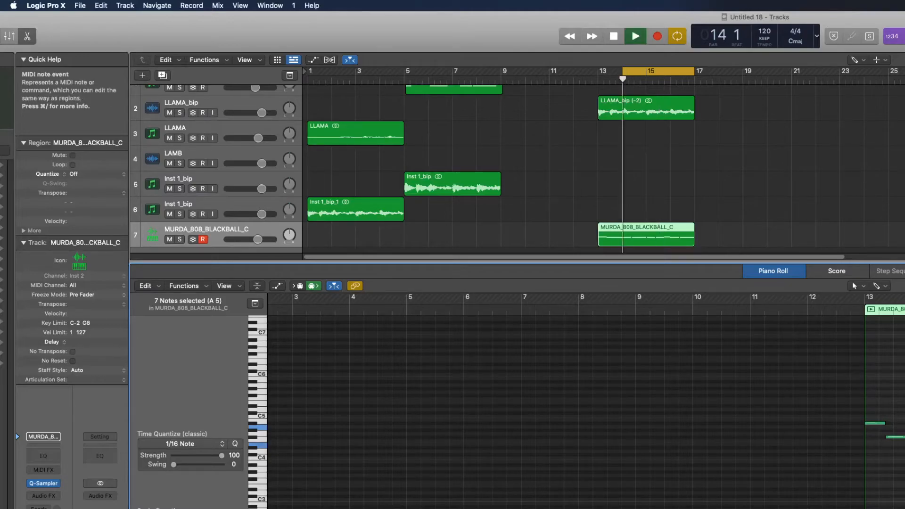
key(space)
key(alt+Down)
key(space)
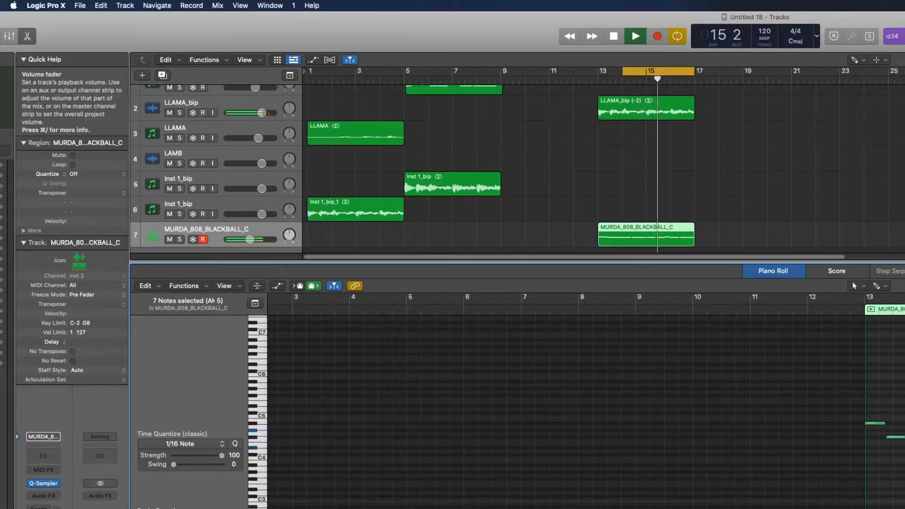
Try the seven 808 notes another semitone lower with the loop, and raise them back by one semitone.
key(space)
key(alt+Down)
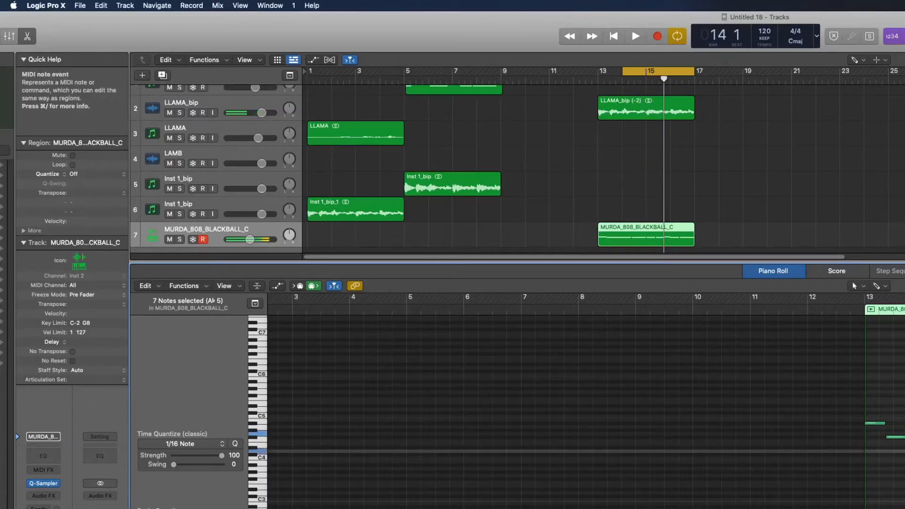
key(space)
key(space)
key(alt+Up)
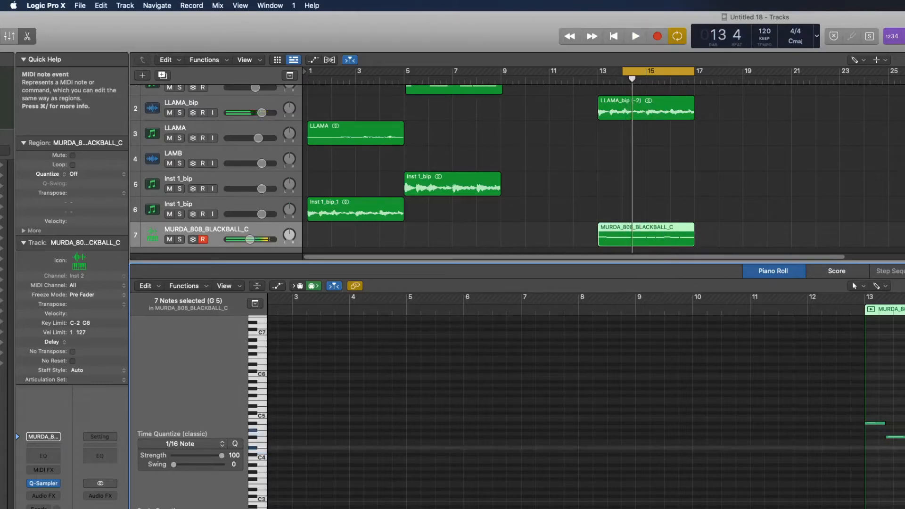
key(space)
key(space)
Open the Inst 1 region's notes, switch to the Mute tool, and check the low notes by selecting those of one pitch.
click(466, 87)
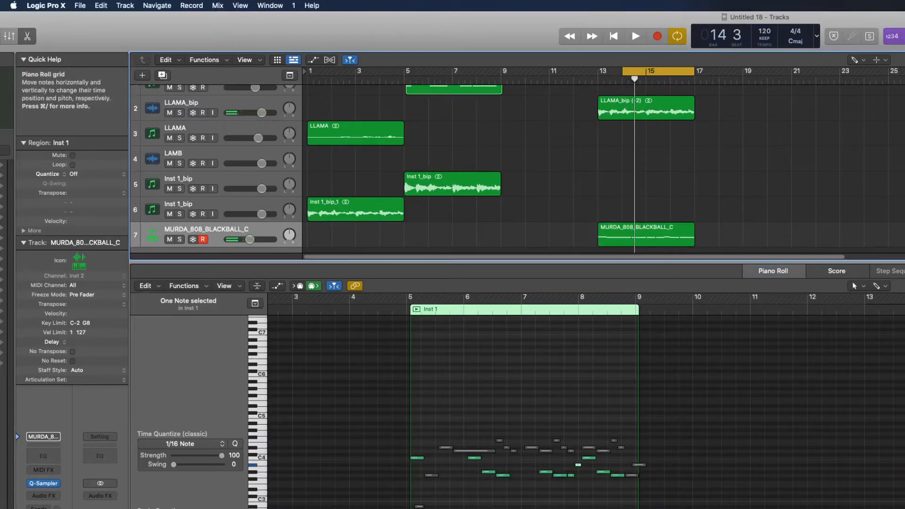
click(419, 507)
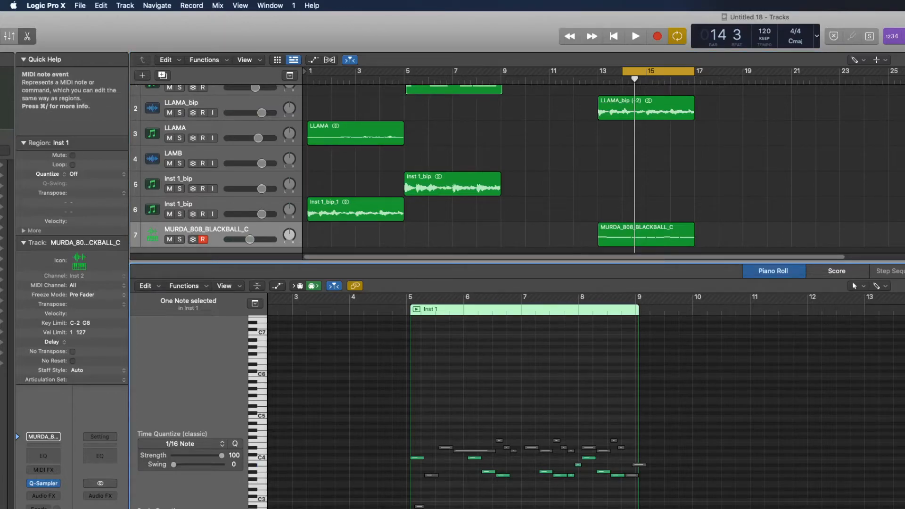
key(t)
key(m)
click(473, 508)
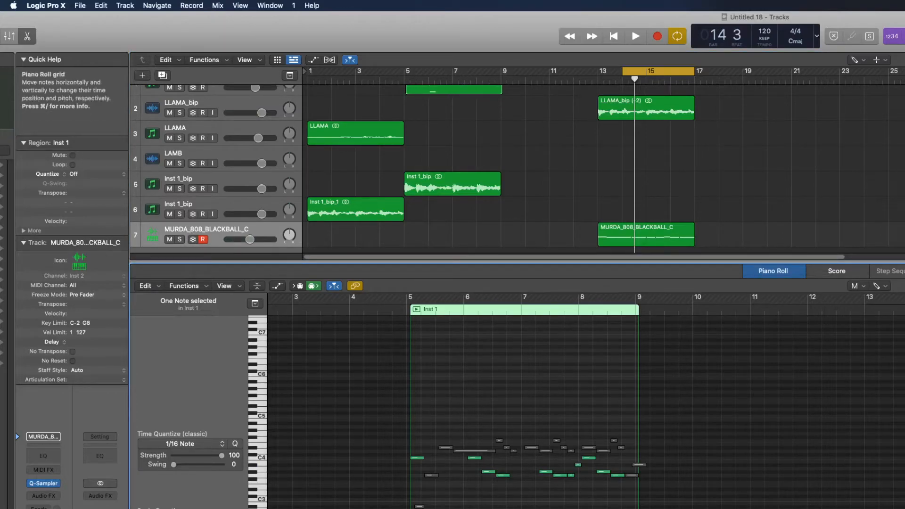
click(258, 508)
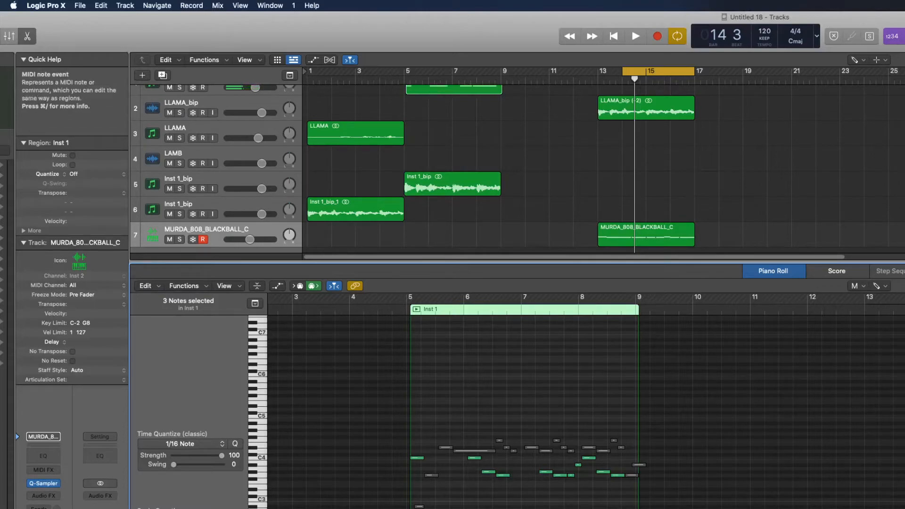
Return to the 808 region, show its sampler window to check the root key, and hide it again.
click(636, 232)
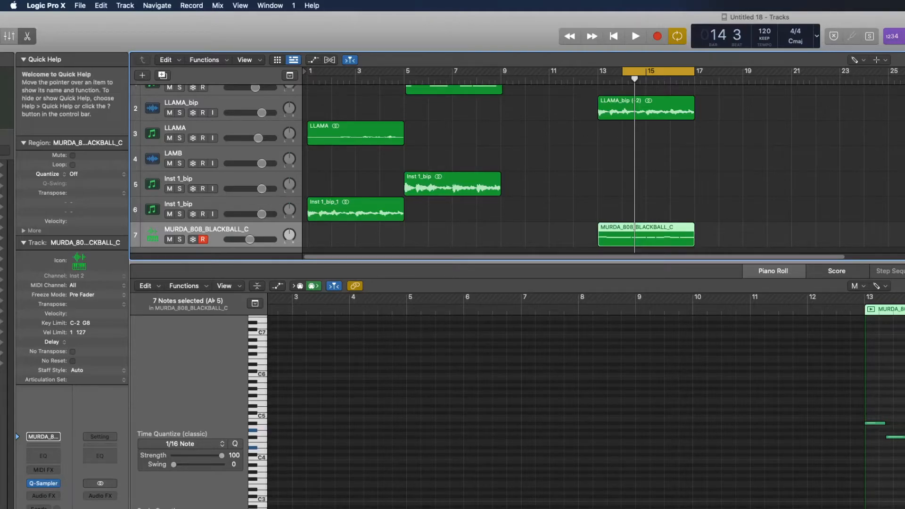
key(v)
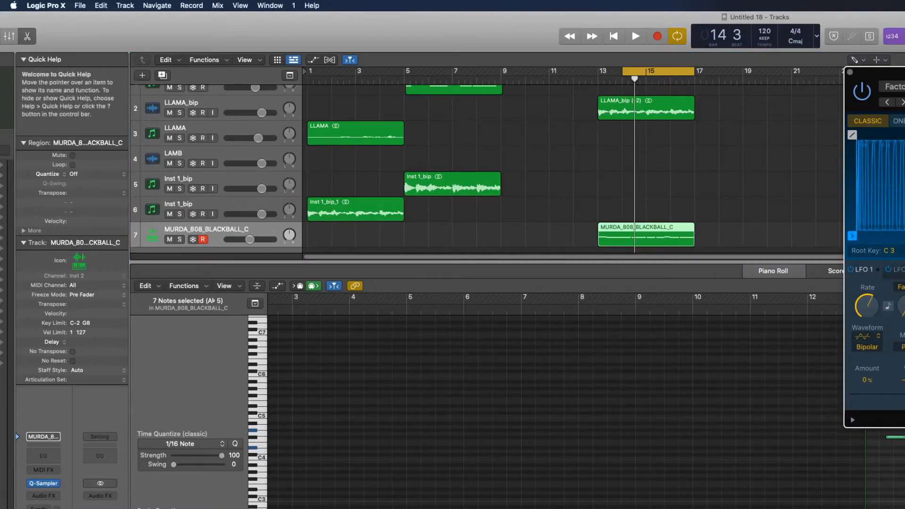
key(v)
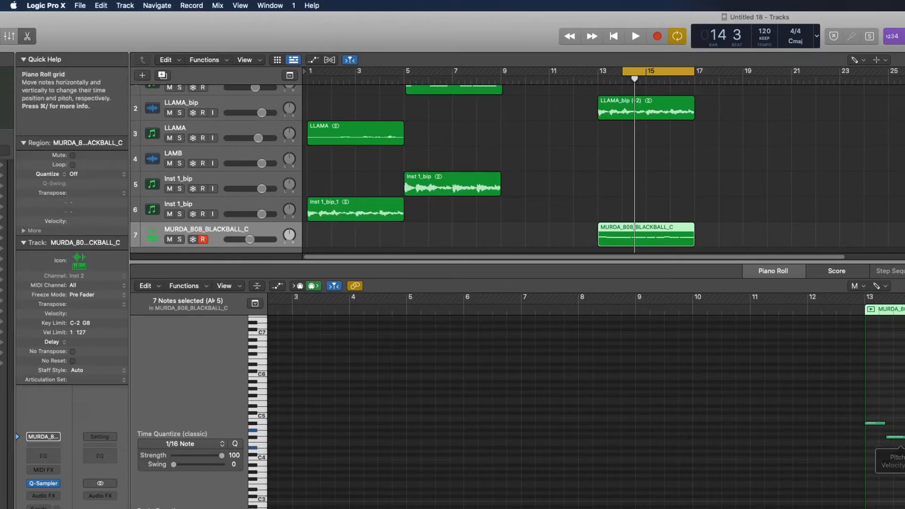
Select all nine 808 notes, switch back to the Pointer tool, and lower the notes by three semitones.
click(904, 448)
drag(904, 397, 883, 507)
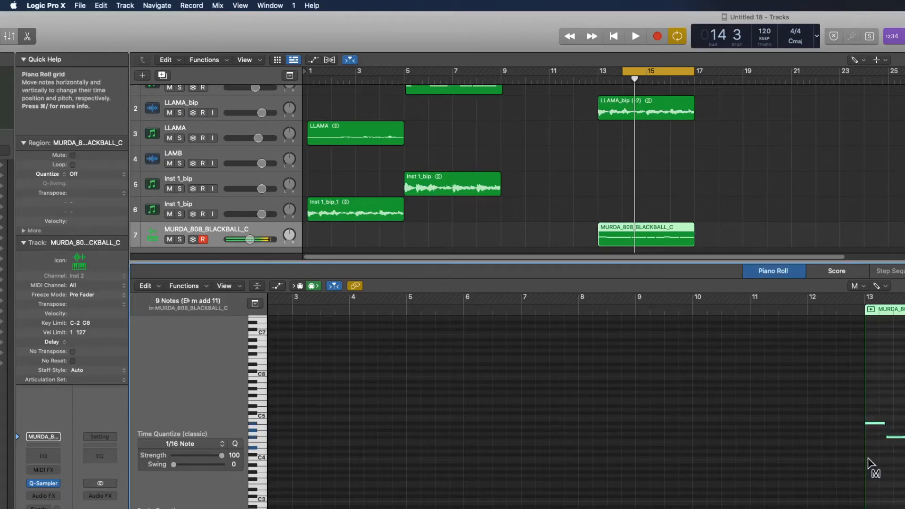
click(859, 289)
click(883, 297)
drag(871, 425, 870, 433)
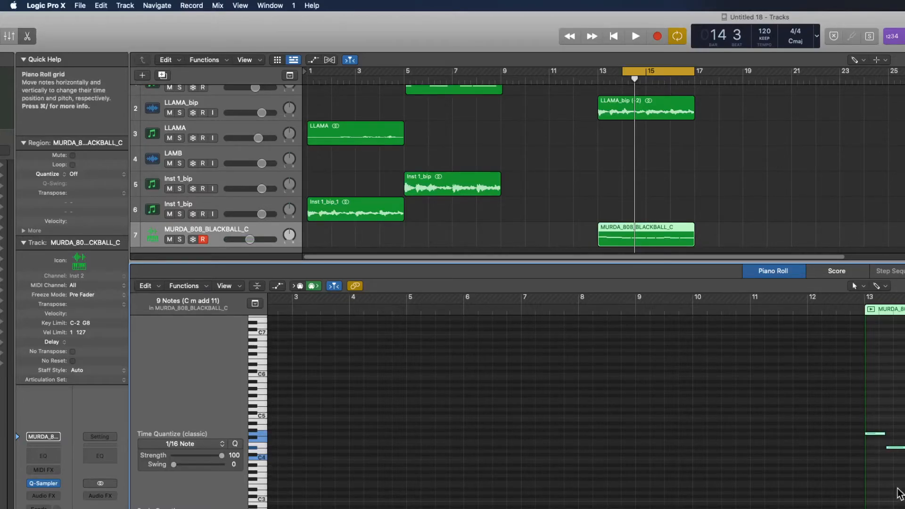
Audition the first two 808 notes and check the bassline's pitches against the piano roll keyboard, including C4.
click(871, 434)
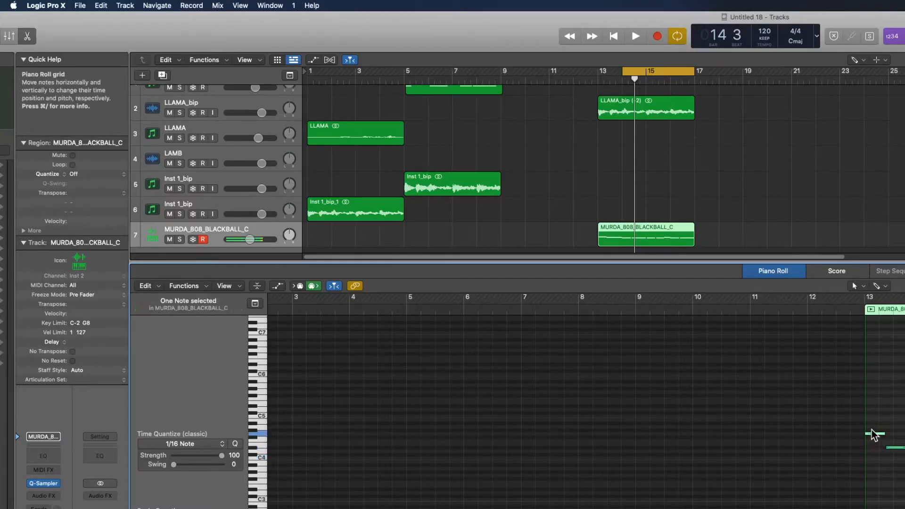
click(902, 447)
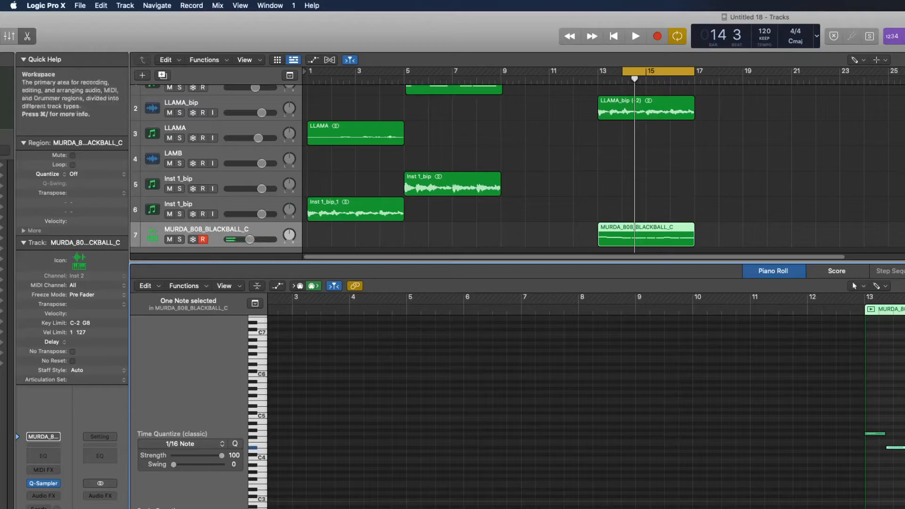
click(878, 434)
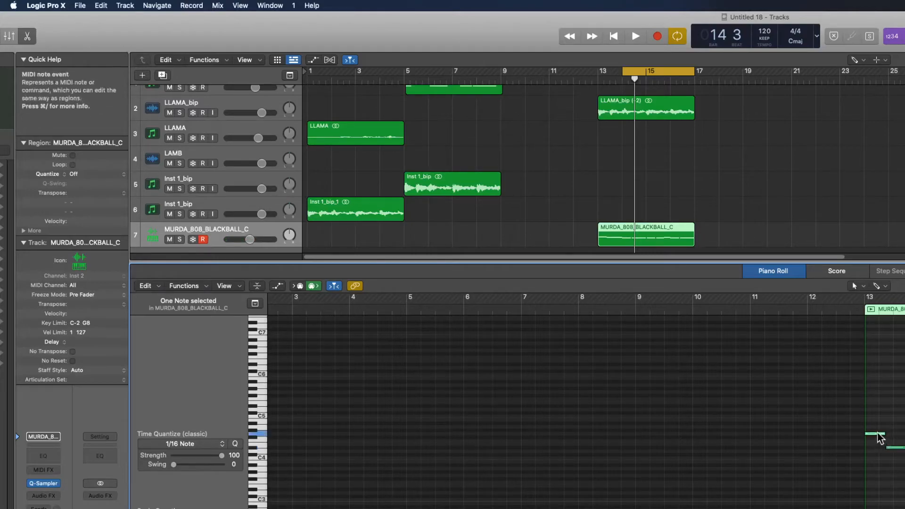
mouse_move(880, 437)
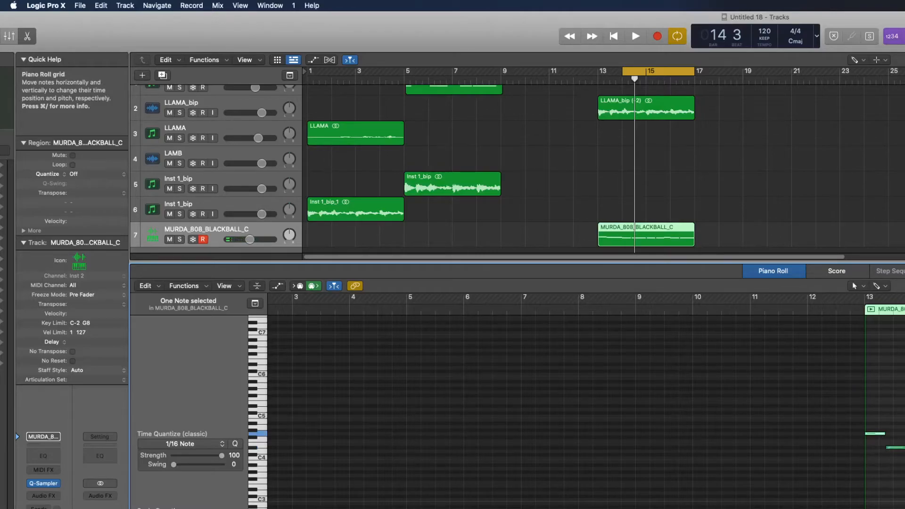
click(259, 429)
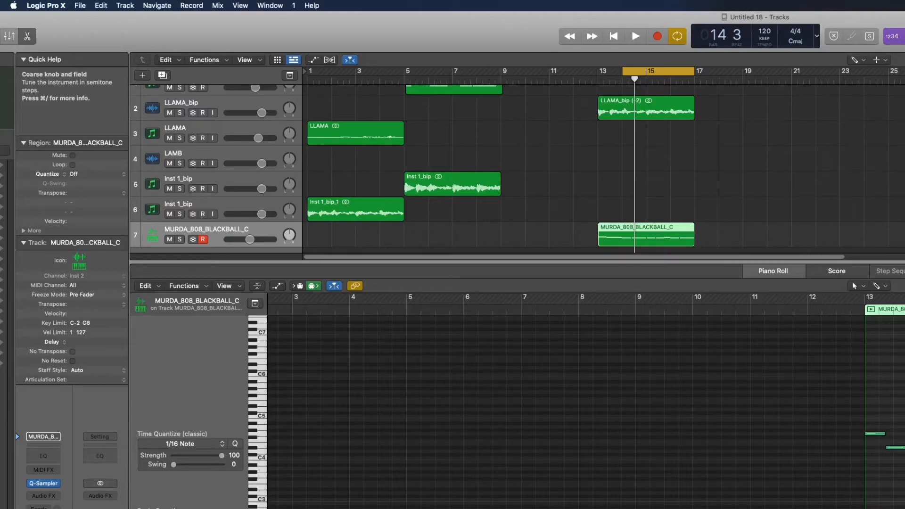
click(263, 457)
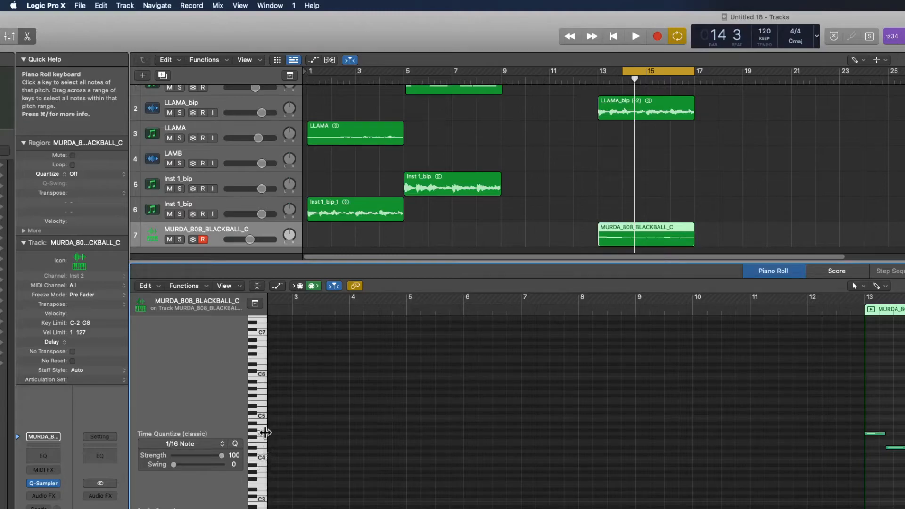
click(263, 457)
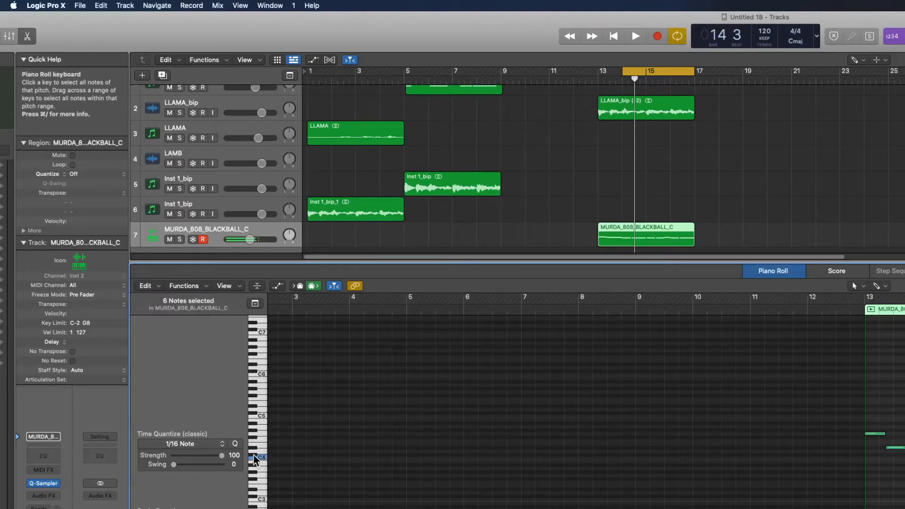
click(264, 451)
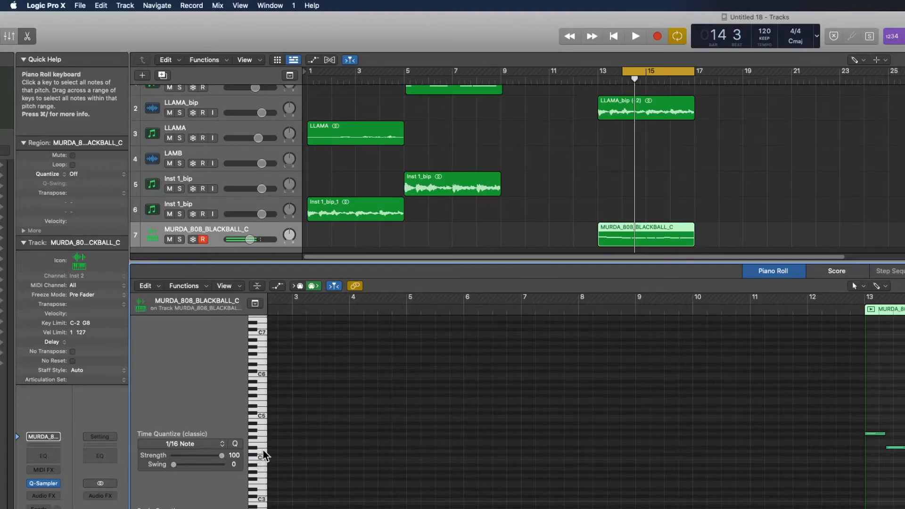
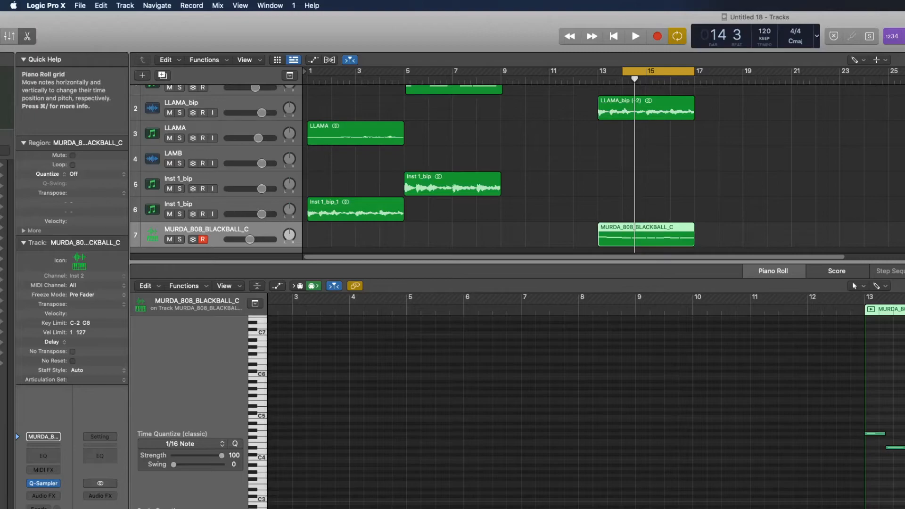
Lower the seven 808 notes after bar 13 by five semitones and listen to them with the loop.
key(space)
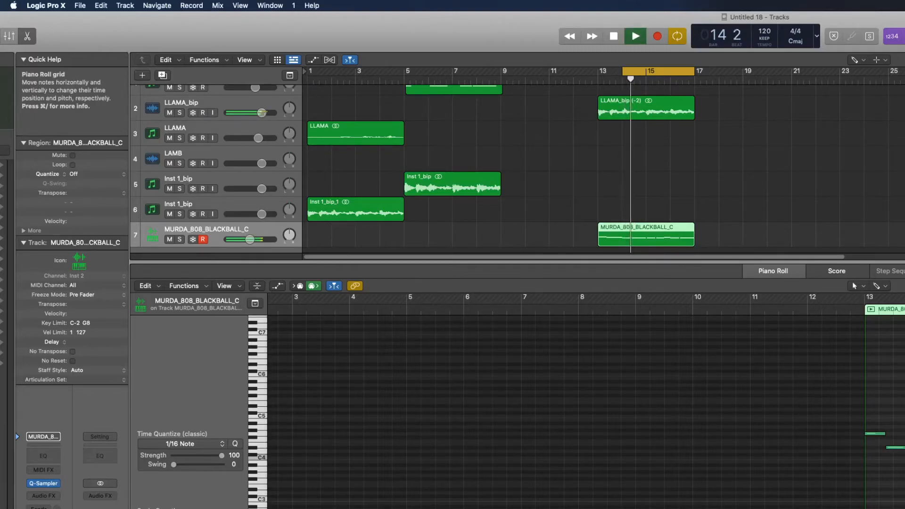
key(space)
key(super+a)
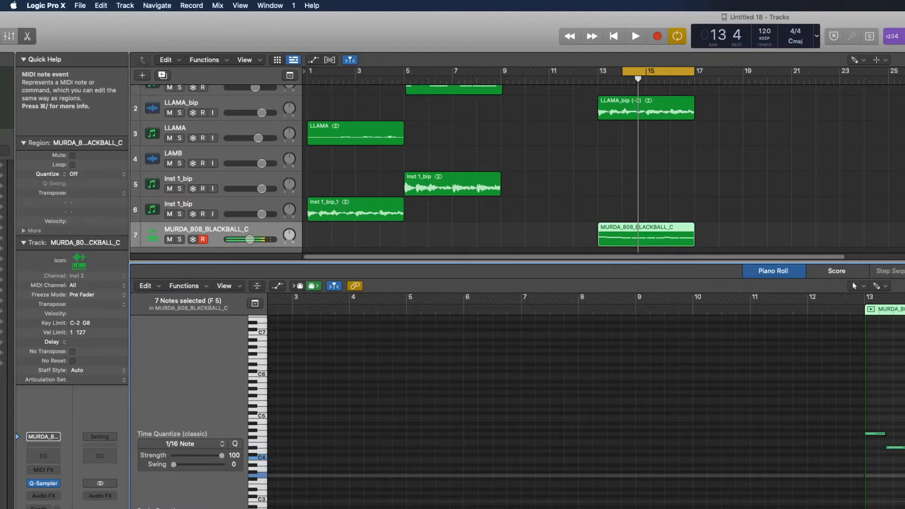
key(space)
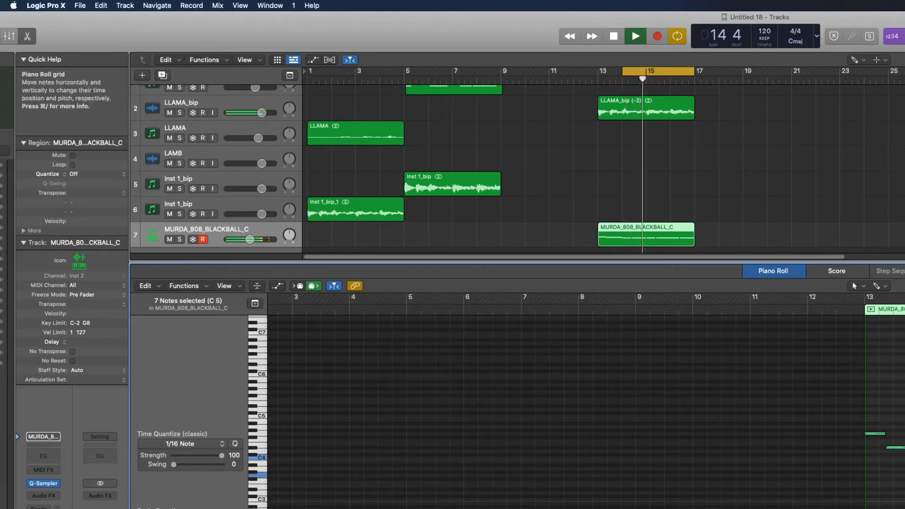
key(space)
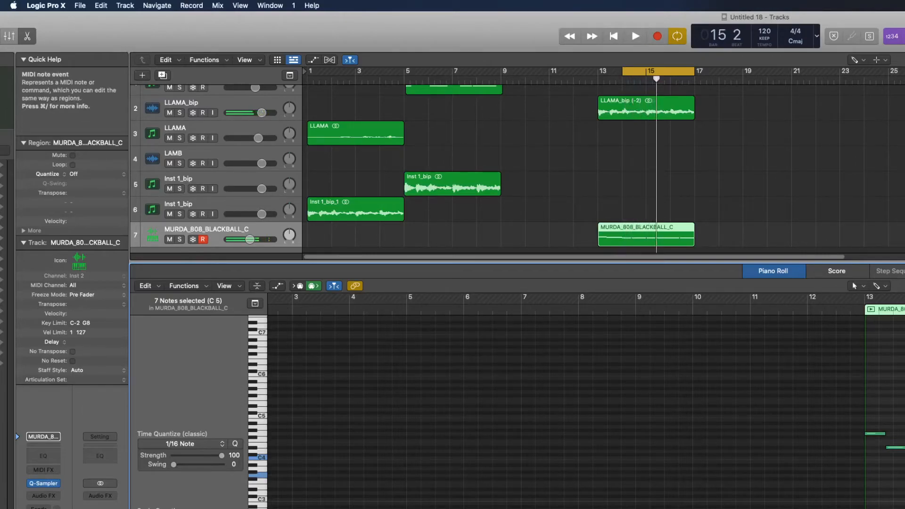
Lower the selected seven 808 notes by two semitones, one at a time, auditioning them with the loop.
key(alt+Down)
key(space)
key(space)
key(space)
key(alt+Down)
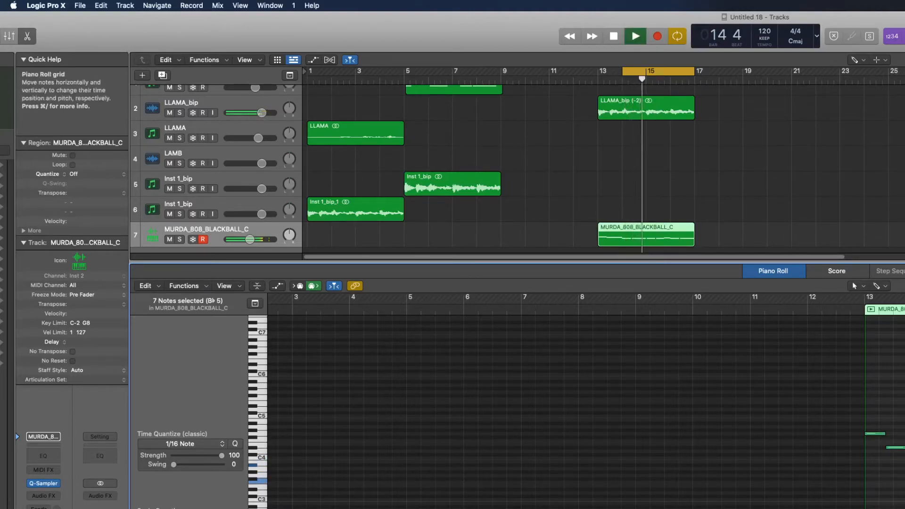
key(space)
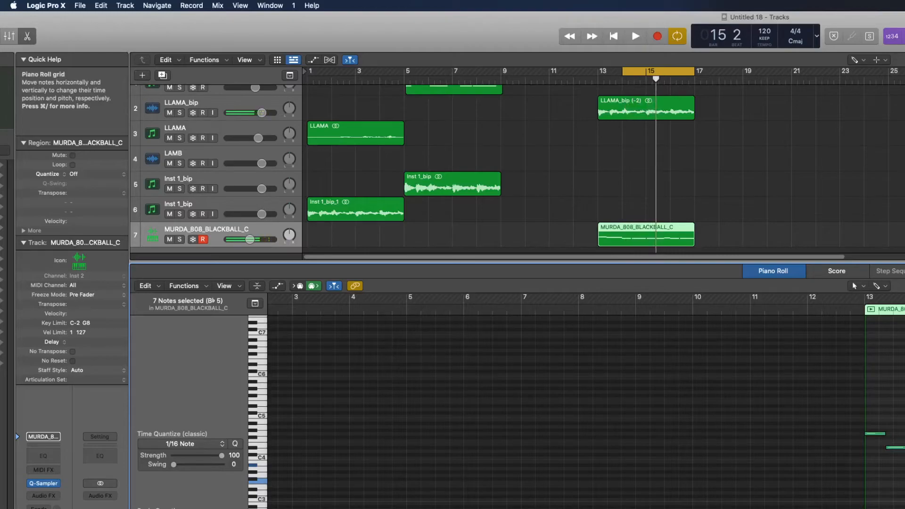
key(space)
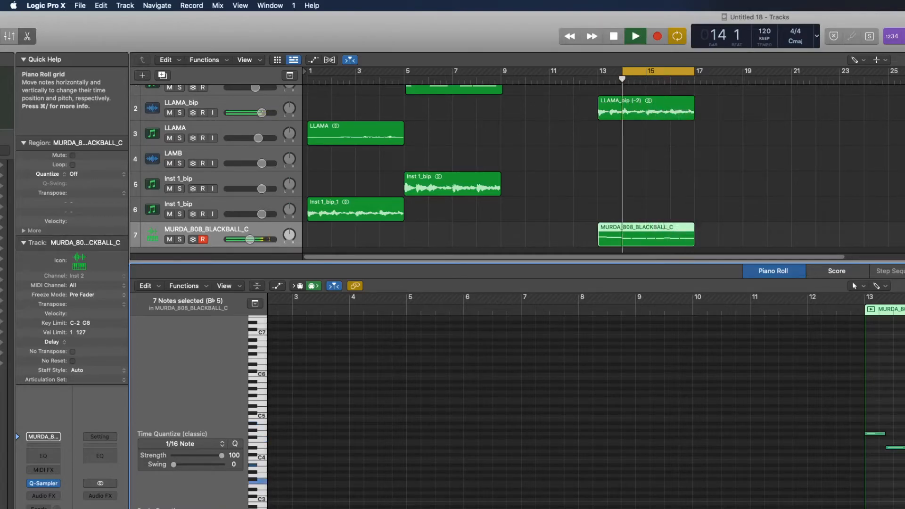
Select the first two 808 notes, extend the cycle area back to bar 13, and audition the start of the loop.
key(space)
drag(904, 418, 849, 468)
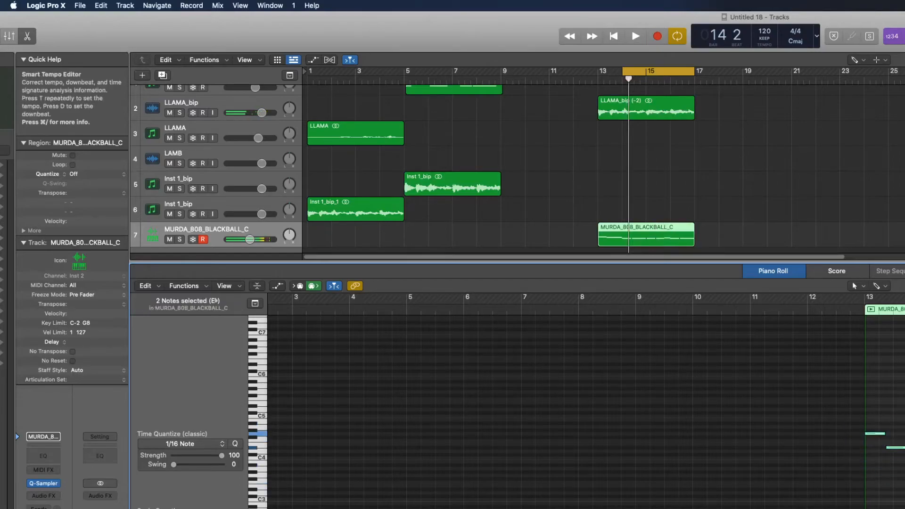
drag(904, 303, 866, 303)
key(space)
key(space)
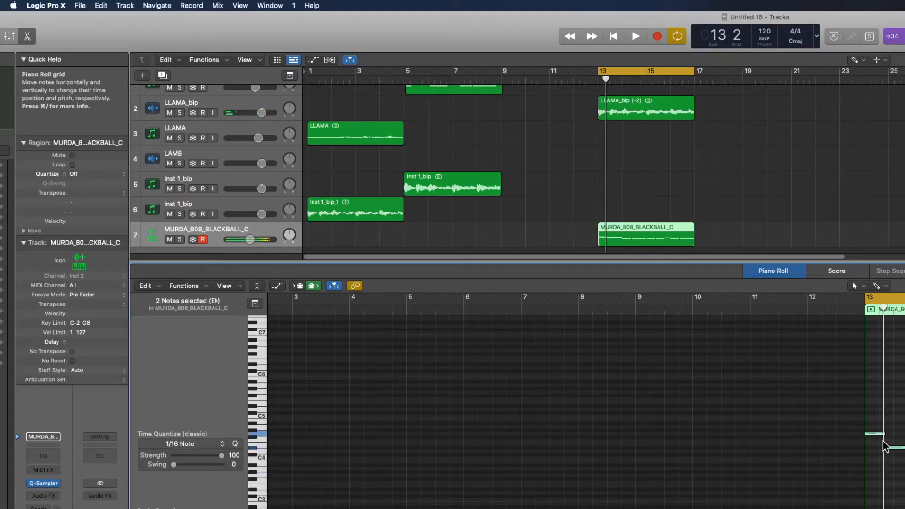
Raise the first two 808 notes by three semitones and listen to them with the loop.
key(alt+Up)
key(alt+Up)
key(alt+Up)
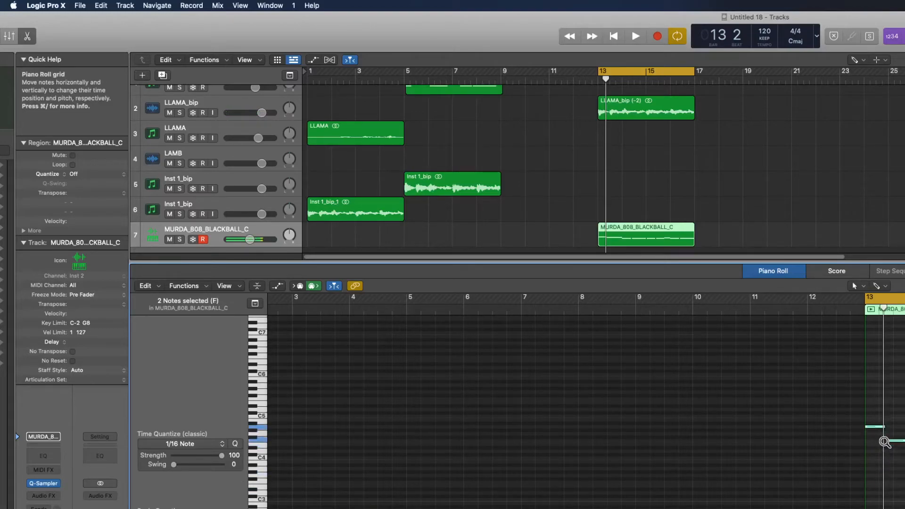
key(space)
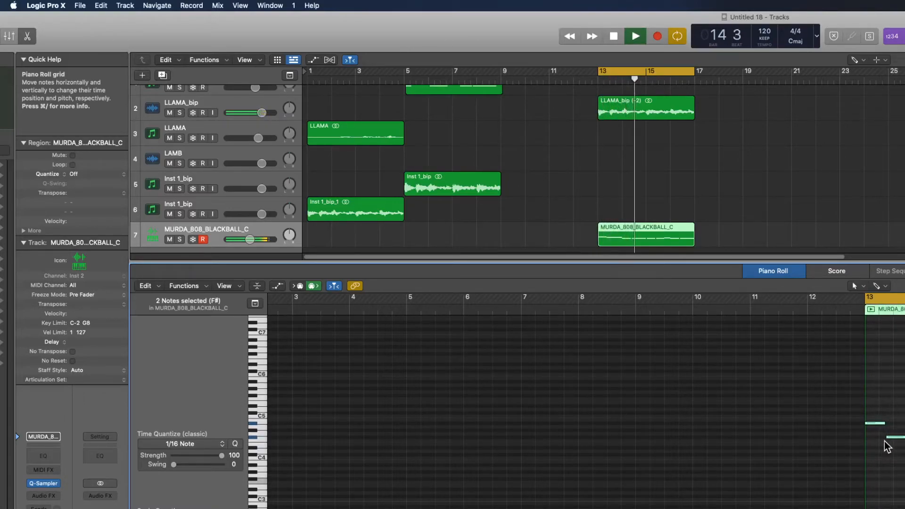
Lower the first two 808 notes by an octave and listen to the loop's opening.
key(space)
key(alt+shift+Down)
key(space)
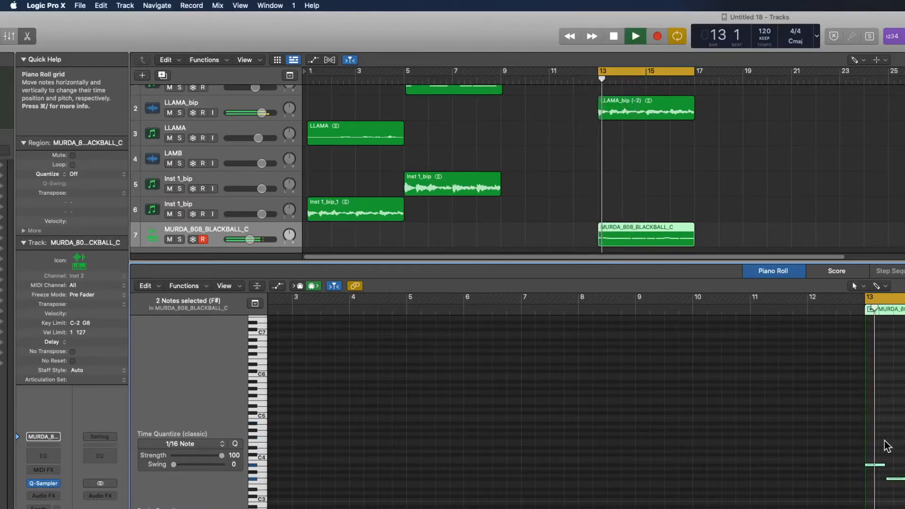
key(space)
Select the first and second 808 notes one at a time and audition the loop after each selection.
drag(871, 433, 878, 473)
key(space)
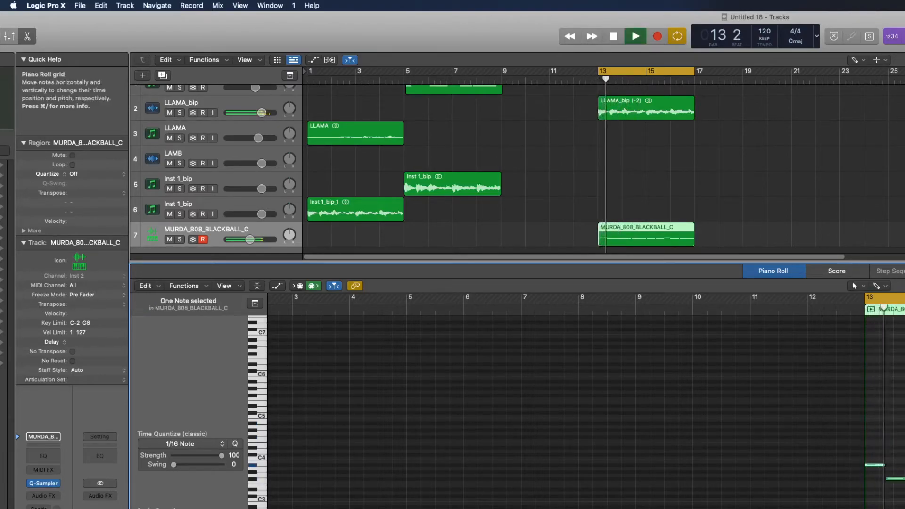
key(space)
mouse_move(900, 479)
mouse_down()
mouse_move(893, 483)
mouse_move(899, 479)
mouse_up()
key(space)
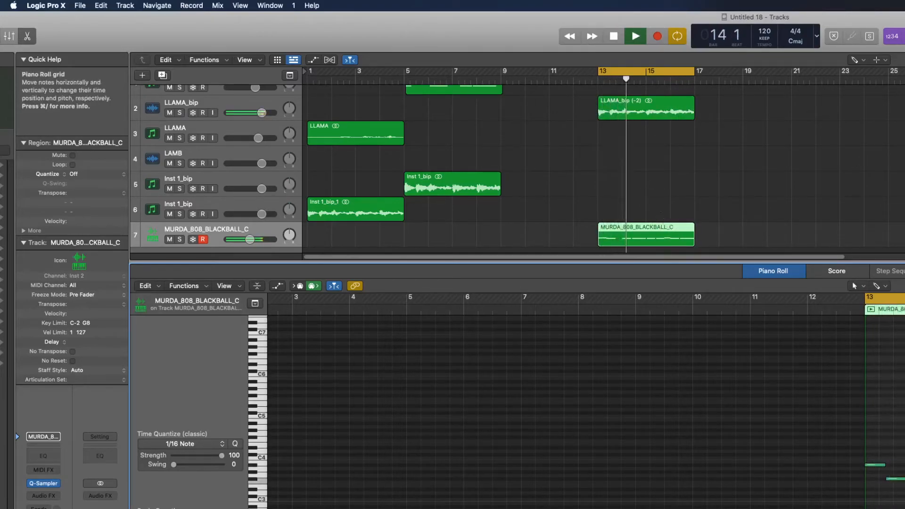
Move the second 808 note to start at beat 3 of bar 13, and lengthen the first note up to it.
scroll(877, 471, up, 5)
key(space)
key(space)
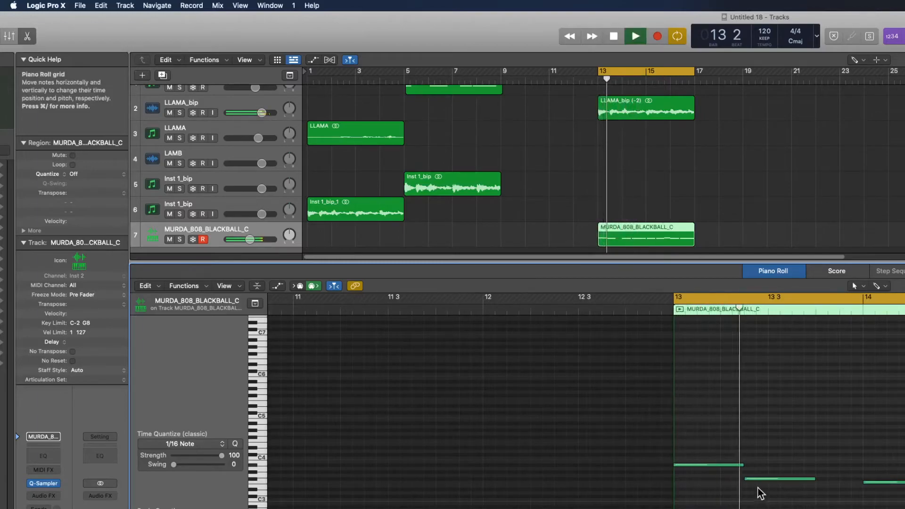
drag(756, 483, 781, 484)
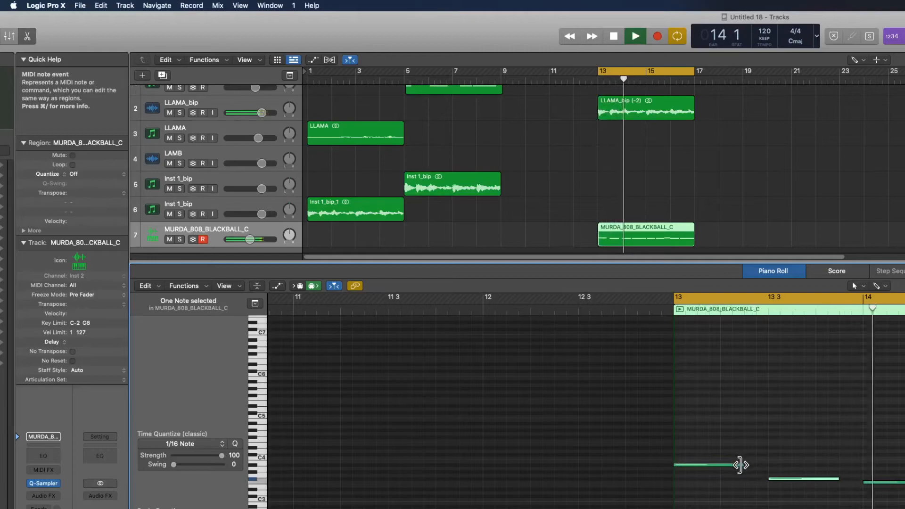
drag(743, 465, 764, 464)
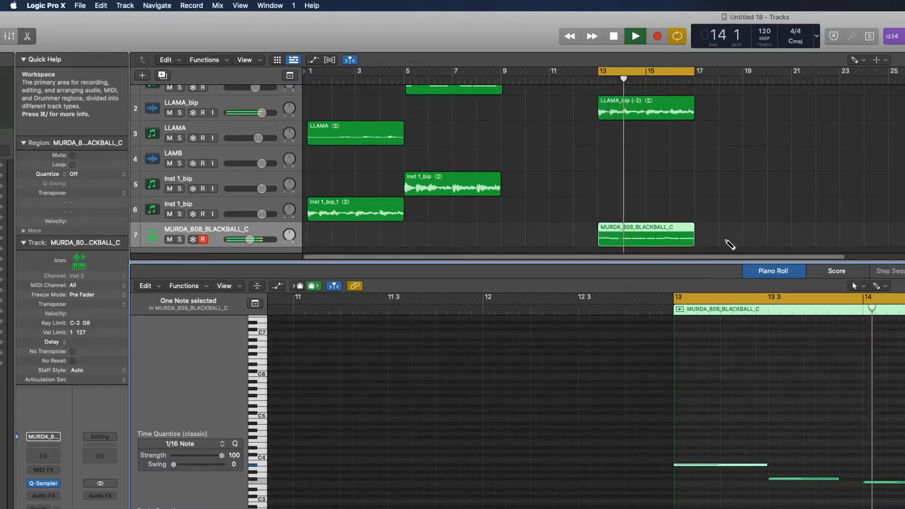
Switch the Tracks area to the Pointer tool, stop playback, and inspect the LLAMA_bip and 808 regions at bar 13.
click(854, 60)
click(867, 74)
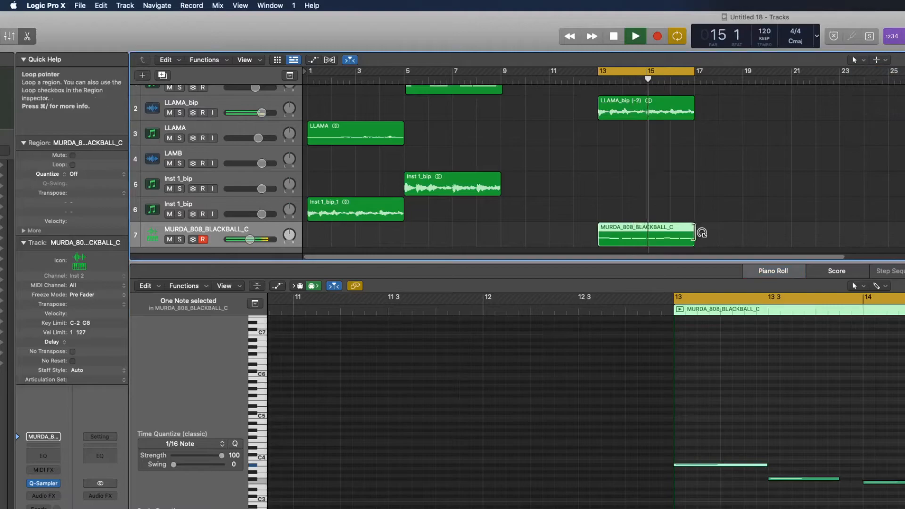
key(space)
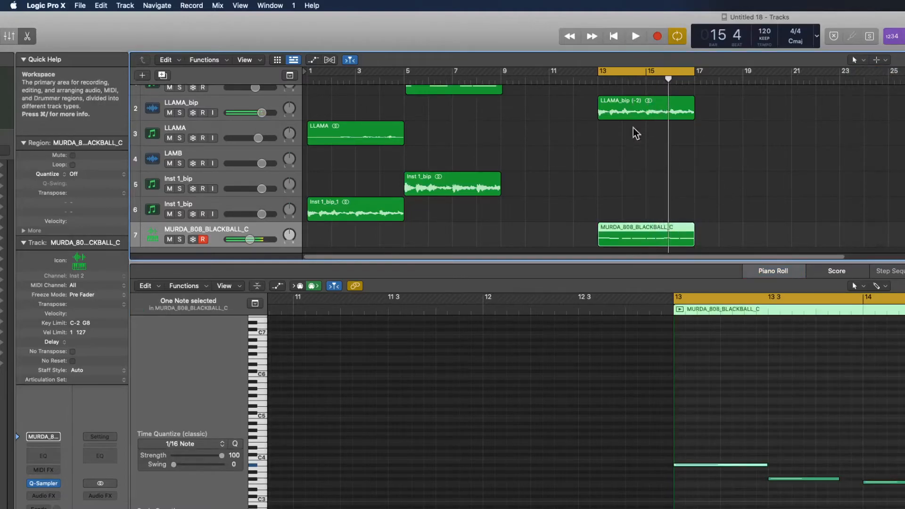
click(628, 105)
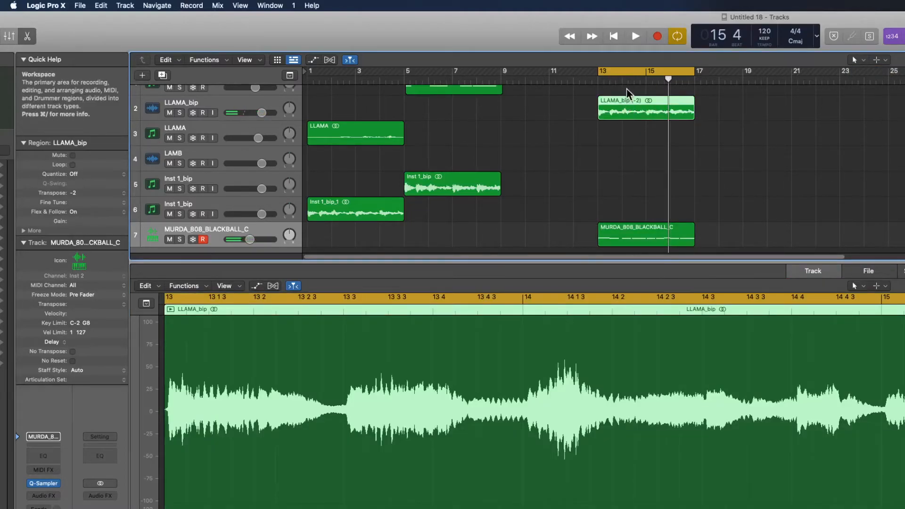
click(665, 153)
click(673, 236)
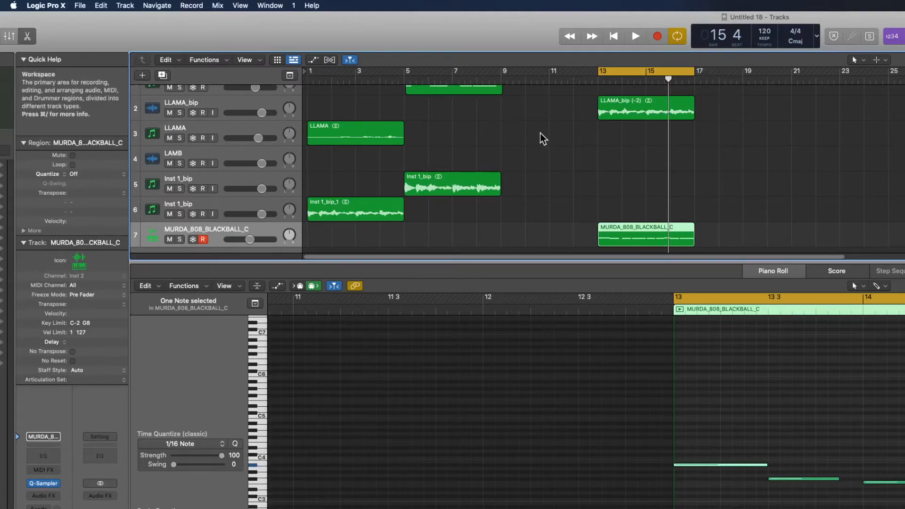
Open the original Inst 1 region in the piano roll and check its opening notes against the keyboard.
click(623, 113)
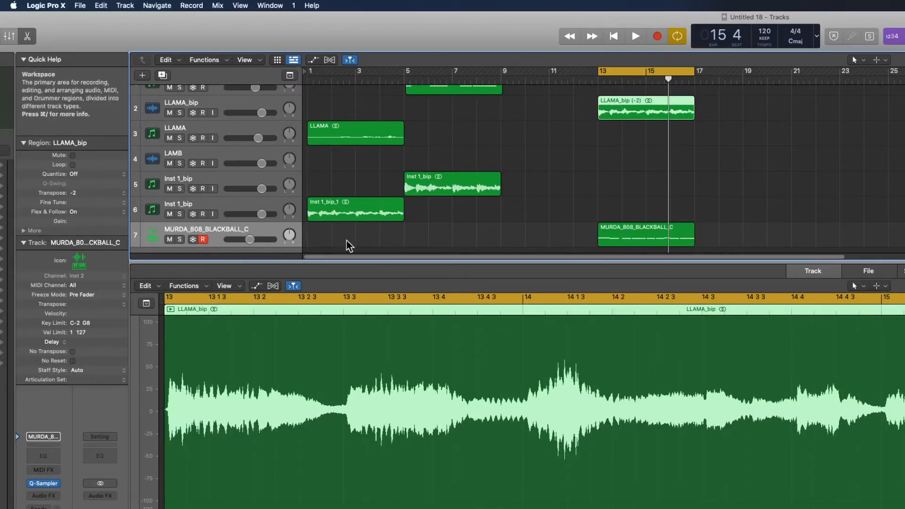
scroll(347, 245, up, 1)
click(445, 99)
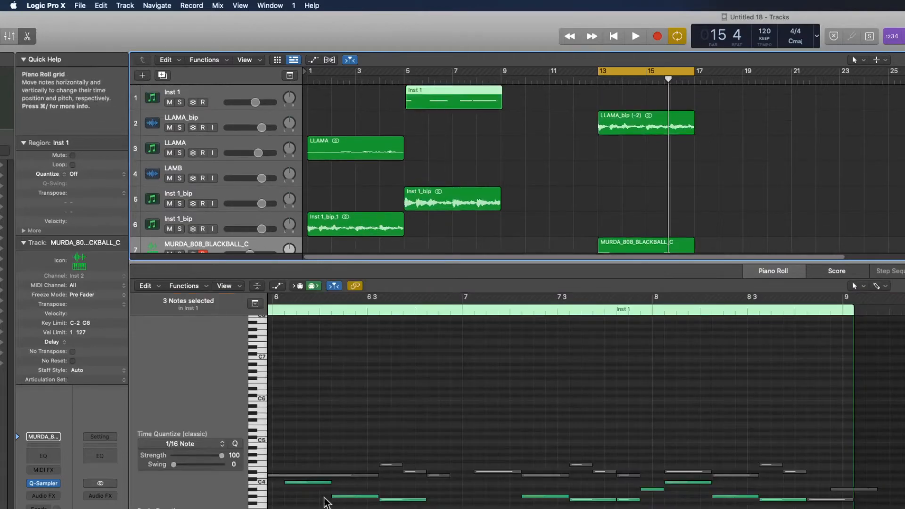
scroll(302, 505, left, 6)
click(258, 507)
click(258, 507)
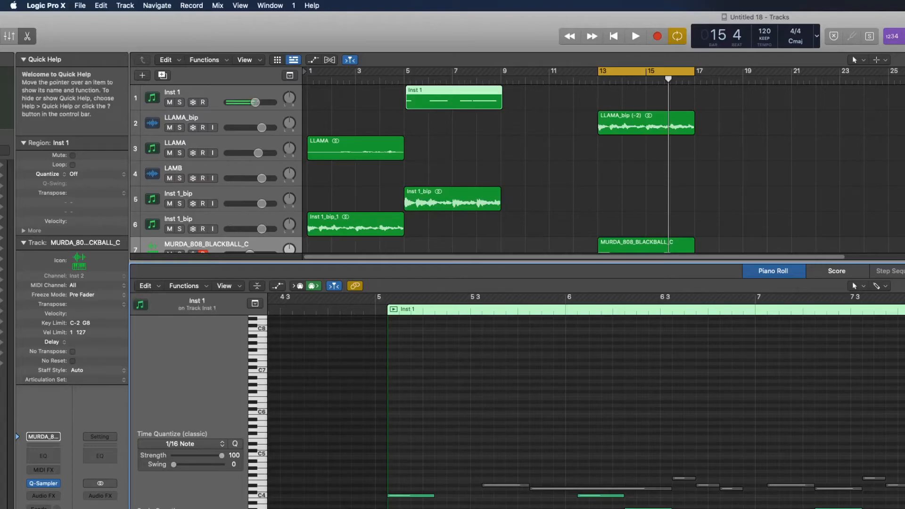
Enlarge the Tracks area and show the MURDA_808_BLACKBALL_C region in the piano roll with its notes deselected.
drag(764, 261, 768, 403)
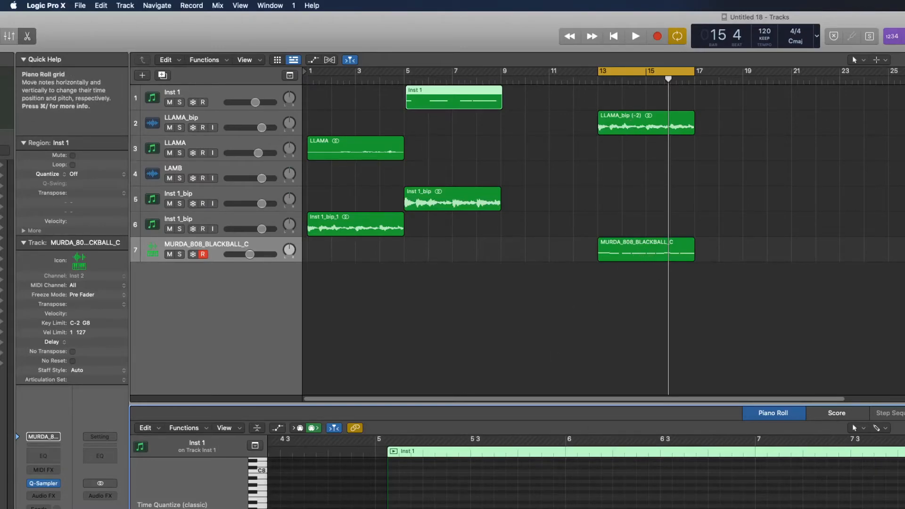
click(623, 255)
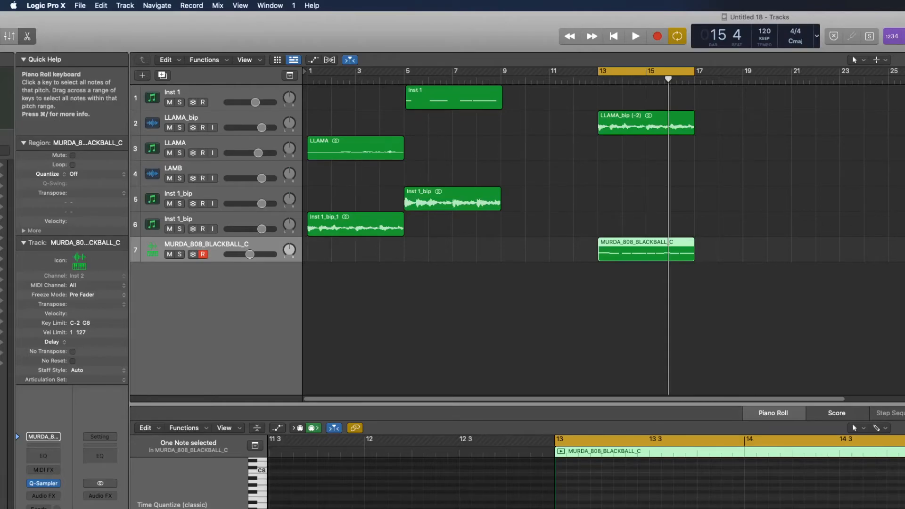
click(258, 506)
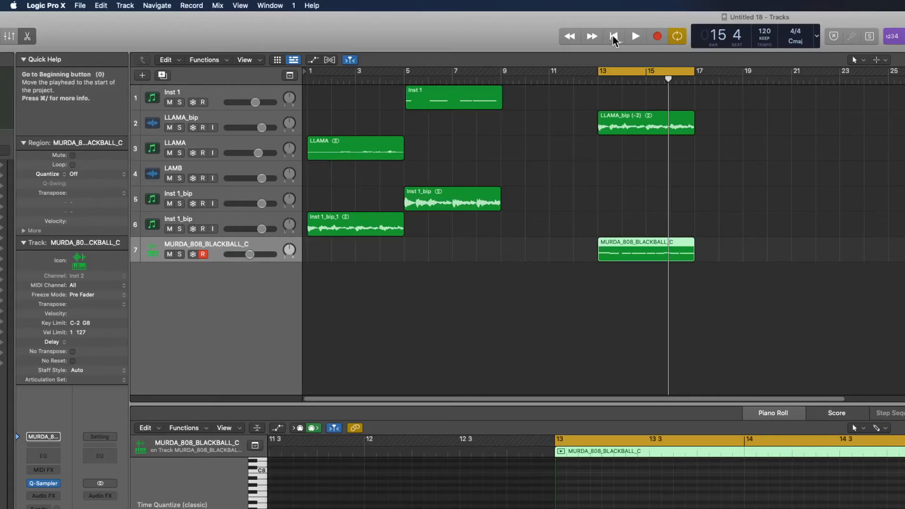
Play the loop and raise the MURDA_808_BLACKBALL_C track's volume.
click(634, 37)
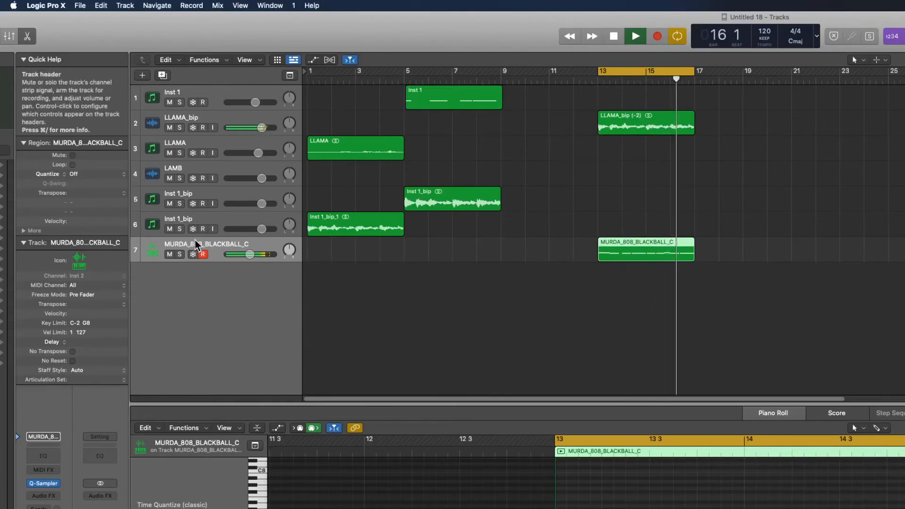
drag(251, 254, 261, 254)
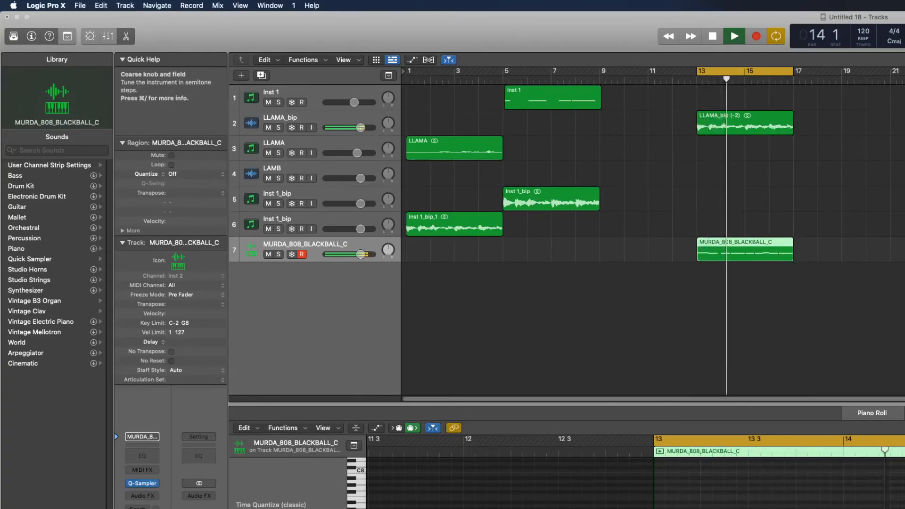
Audition the 808's coarse tuning against the loop several times, stop playback, and close the sampler window.
click(715, 38)
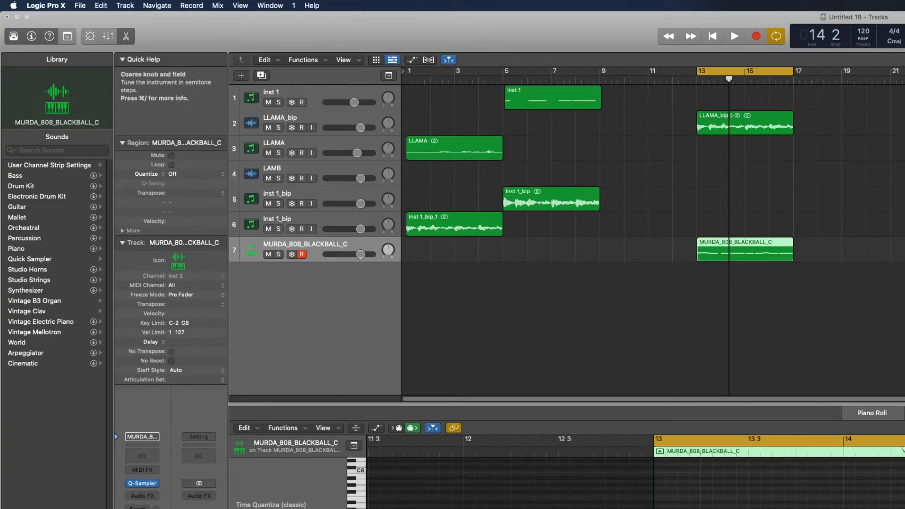
click(734, 35)
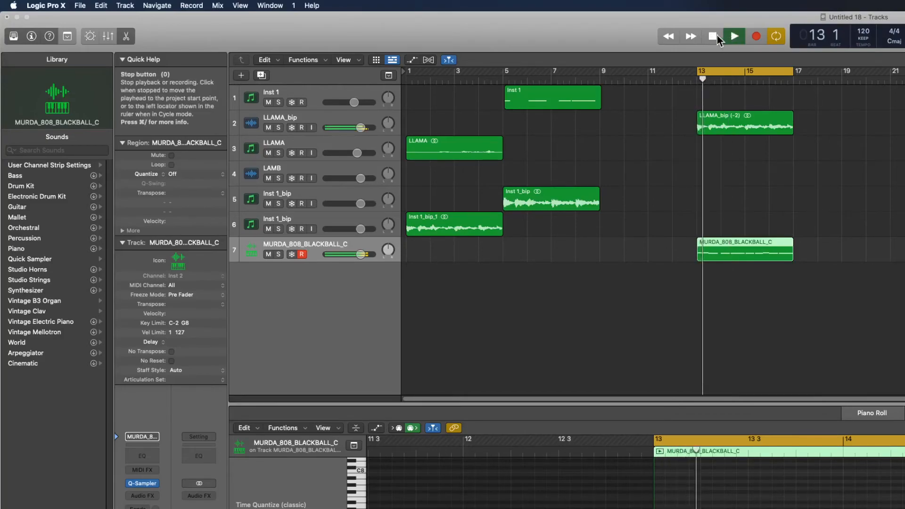
click(713, 37)
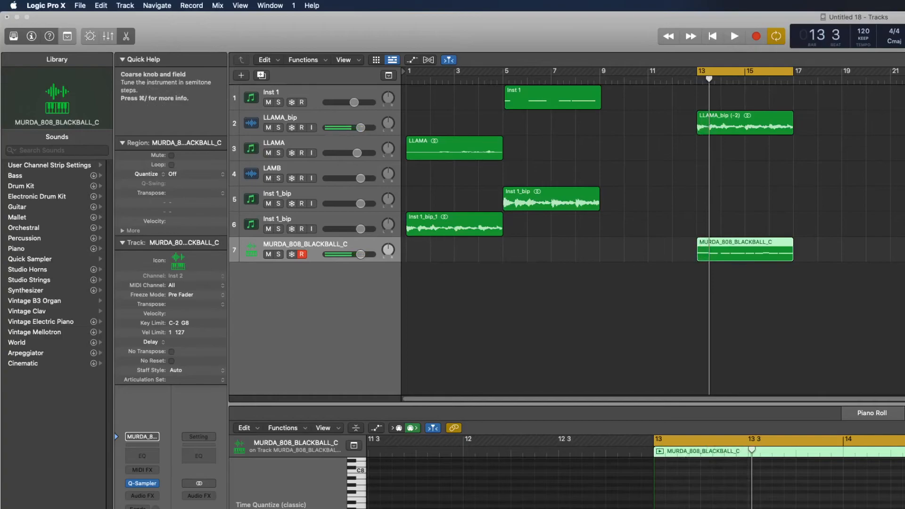
click(733, 38)
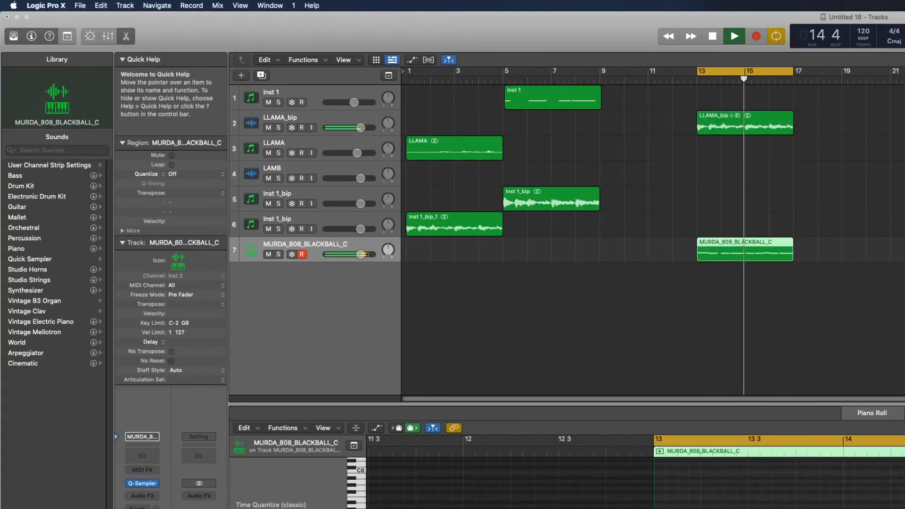
click(713, 36)
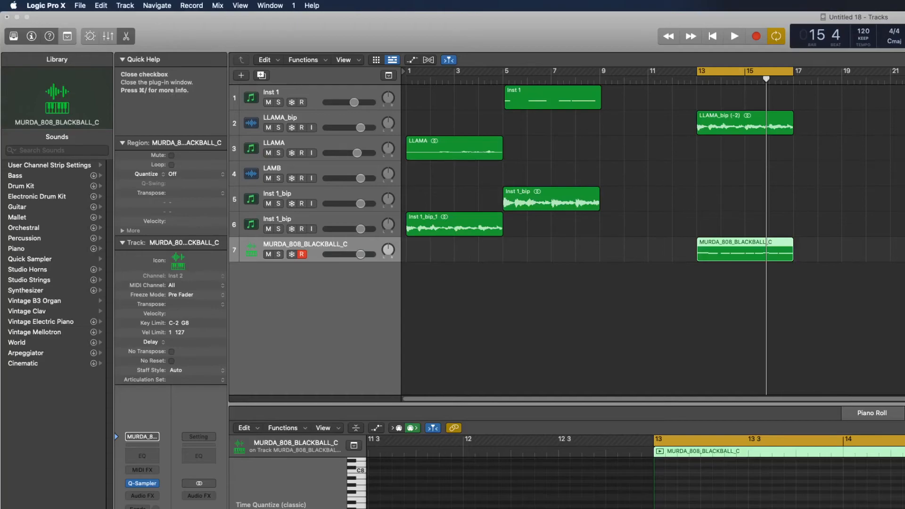
key(super+w)
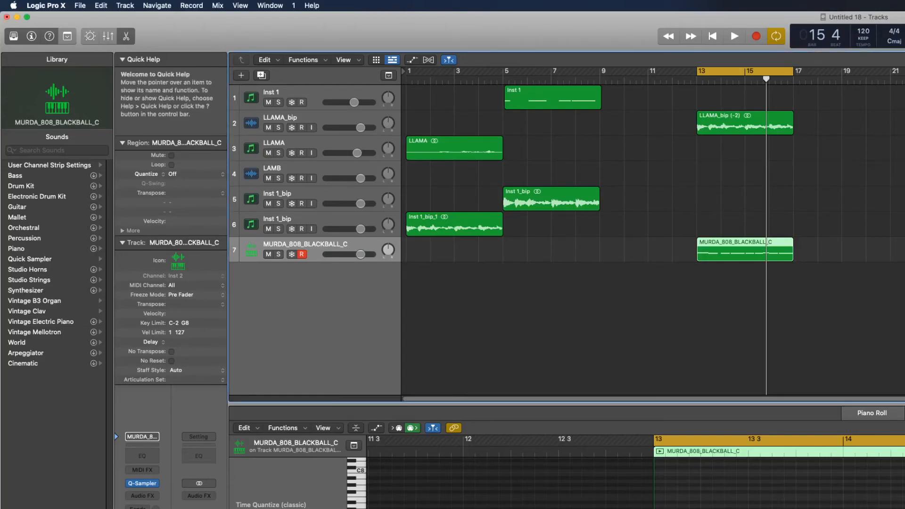
Copy the LLAMA_bip and MURDA_808_BLACKBALL_C regions together from bar 13 to bar 17.
drag(904, 294, 684, 89)
drag(734, 127, 830, 131)
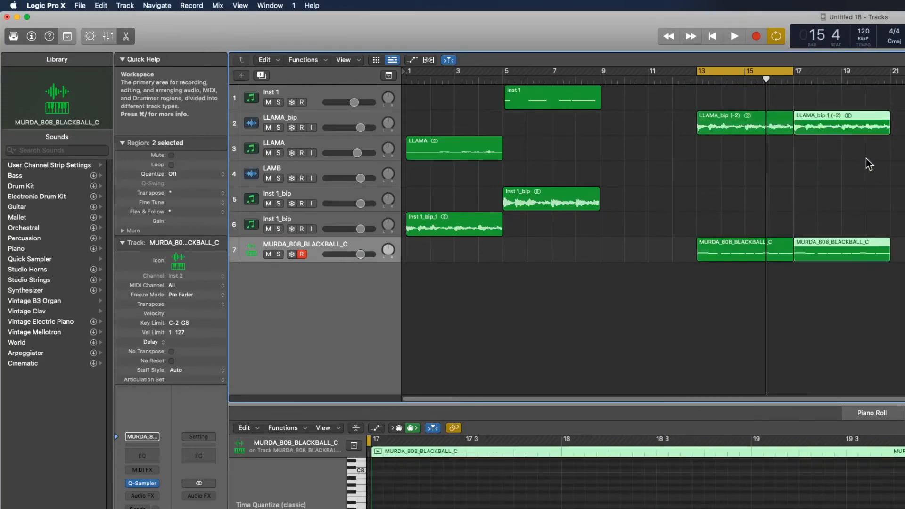
click(845, 144)
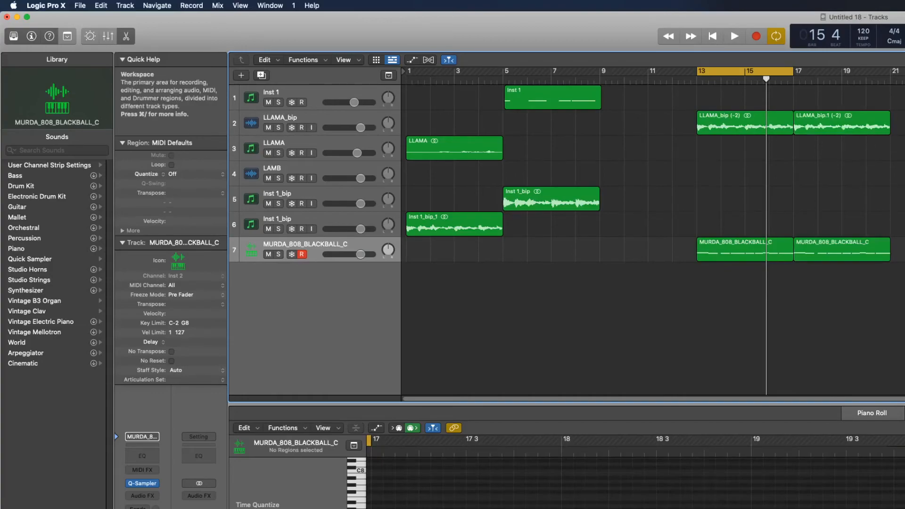
Copy the two LLAMA_bip regions to bars 21 and 25, and move the cycle area to start at bar 21.
drag(901, 113, 693, 253)
click(845, 107)
drag(844, 124, 904, 143)
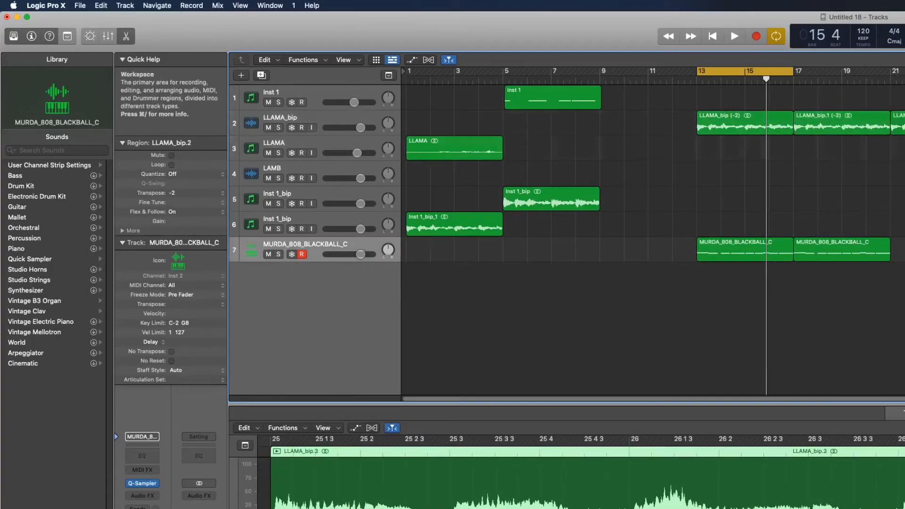
drag(738, 72, 904, 72)
click(904, 79)
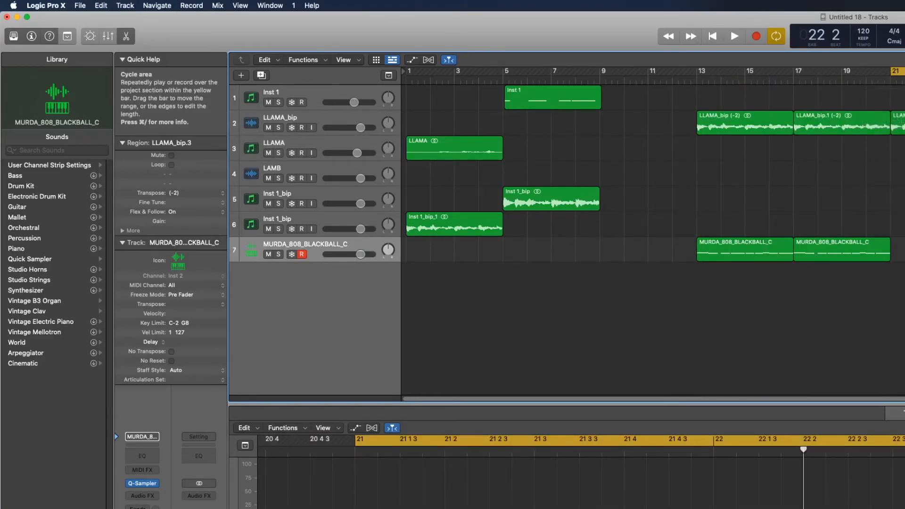
Bounce the two LLAMA_bip copies from bar 21 in place to a new track, and delete the source copies.
drag(904, 125, 904, 125)
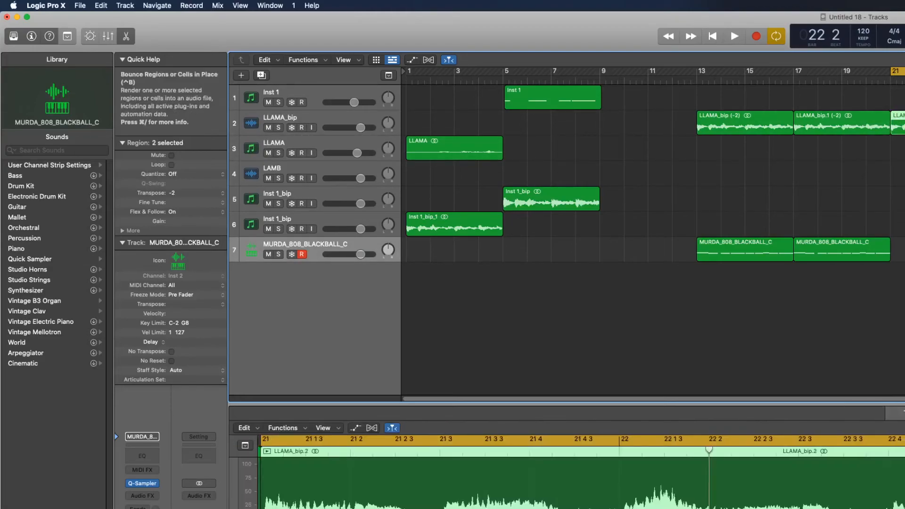
key(ctrl+b)
key(Return)
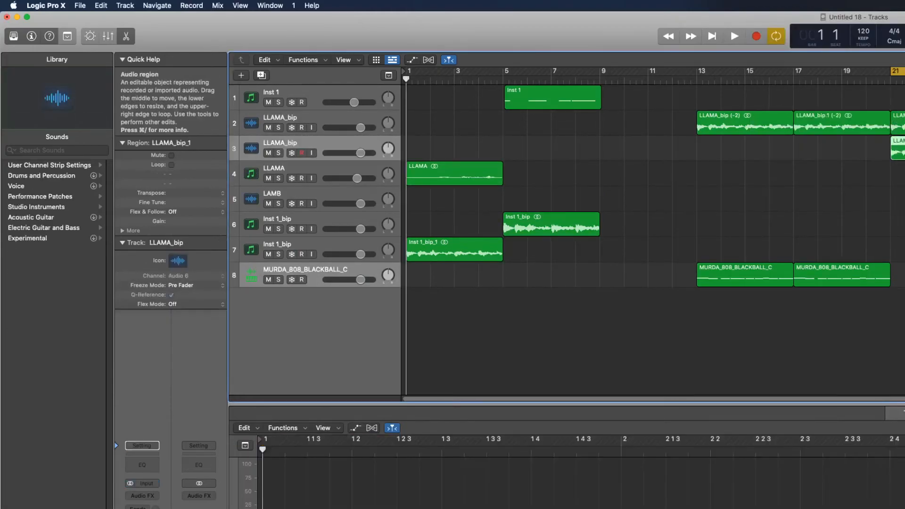
click(904, 124)
key(Delete)
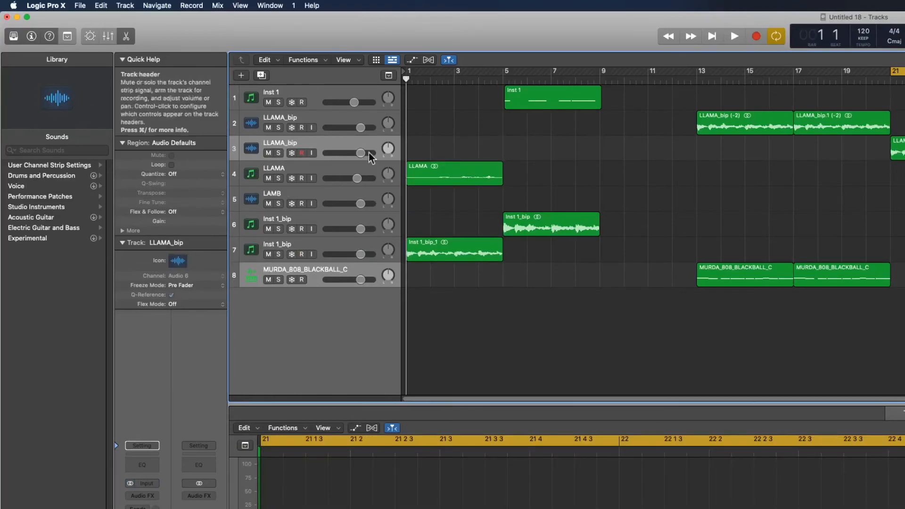
Insert HalfTime on the bounced LLAMA_bip track, adjust its Mix while auditioning from bar 21, and close the plug-in window.
click(143, 496)
mouse_move(162, 508)
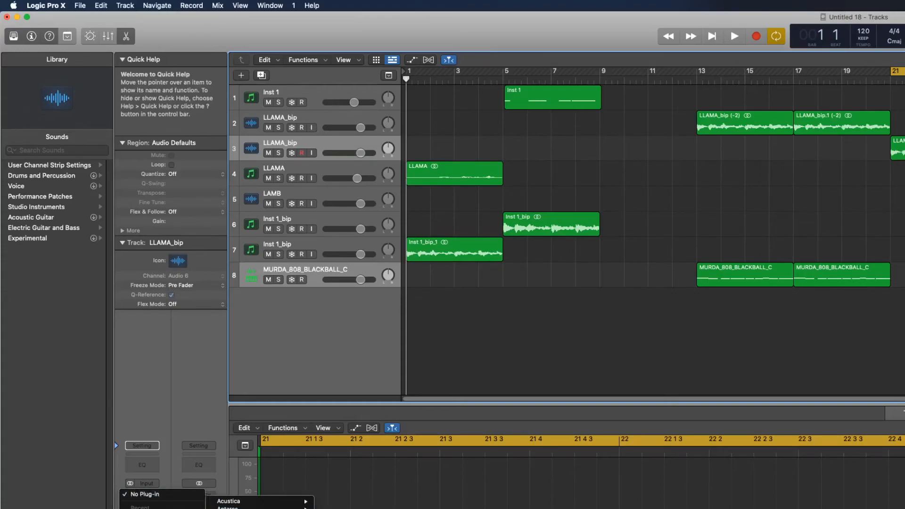
click(358, 508)
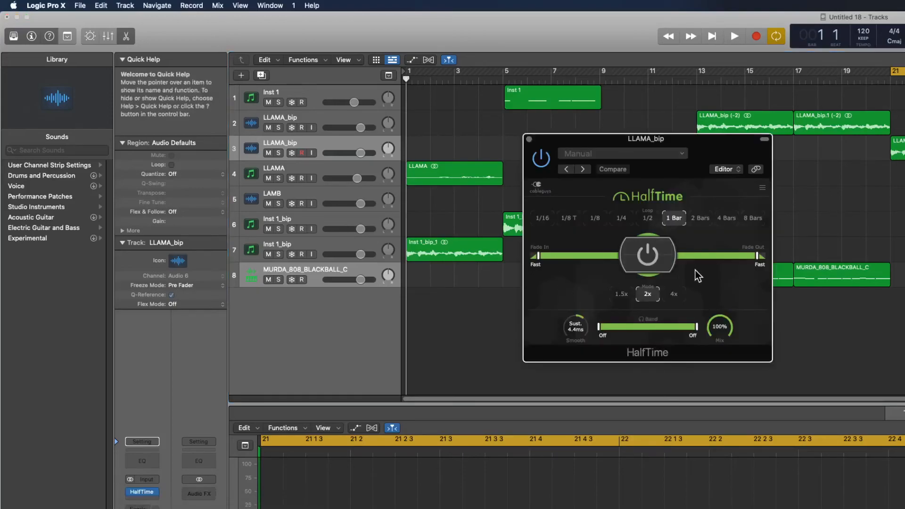
key(space)
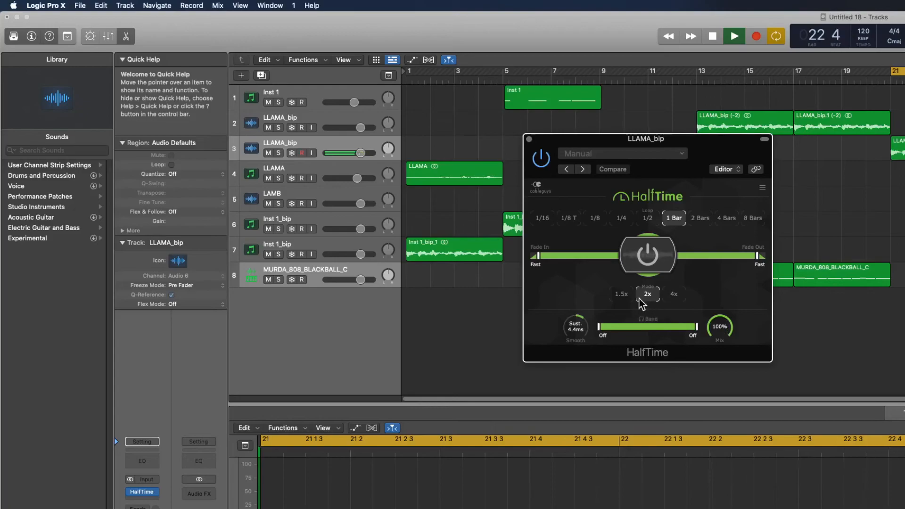
mouse_move(724, 328)
mouse_down()
mouse_move(724, 358)
mouse_move(724, 327)
mouse_up()
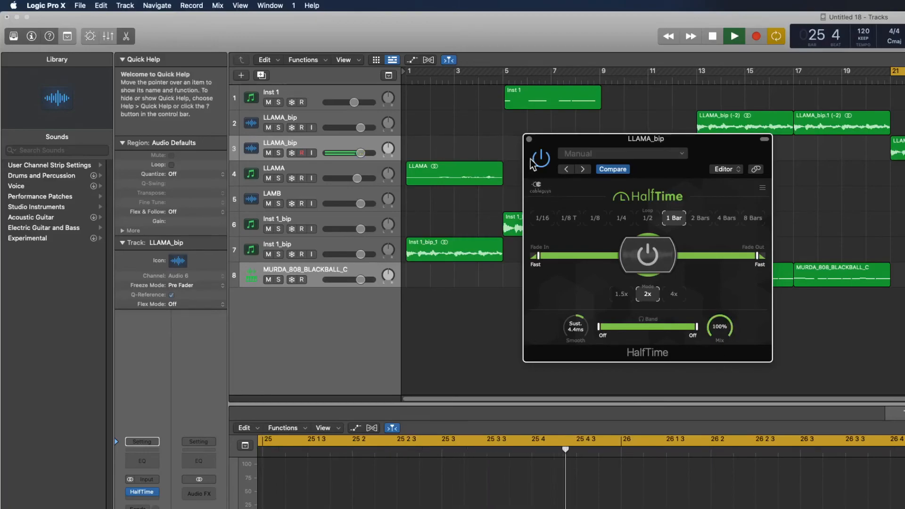
click(529, 140)
key(space)
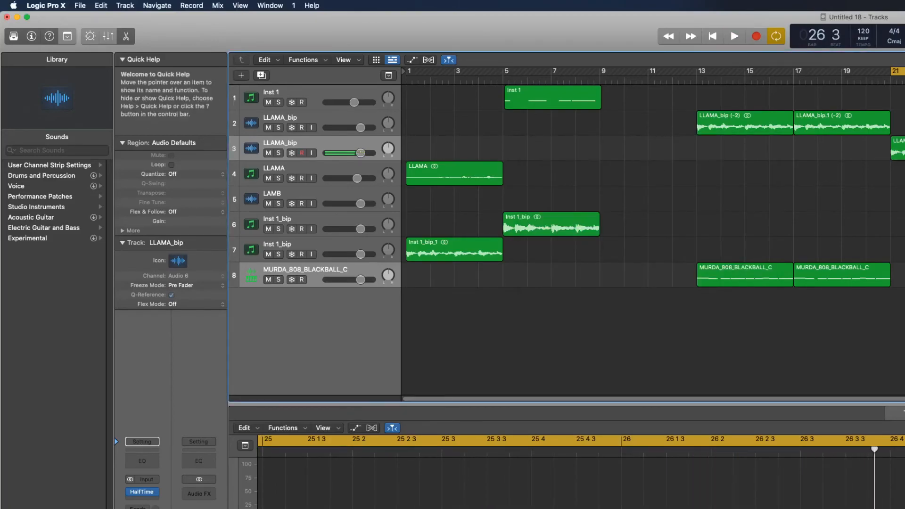
Bring the MURDA_CLAP_BAGUETTE sample from Splice onto a new track at bar 13 beat 3, and cycle bars 13 to 21.
key(super+Tab)
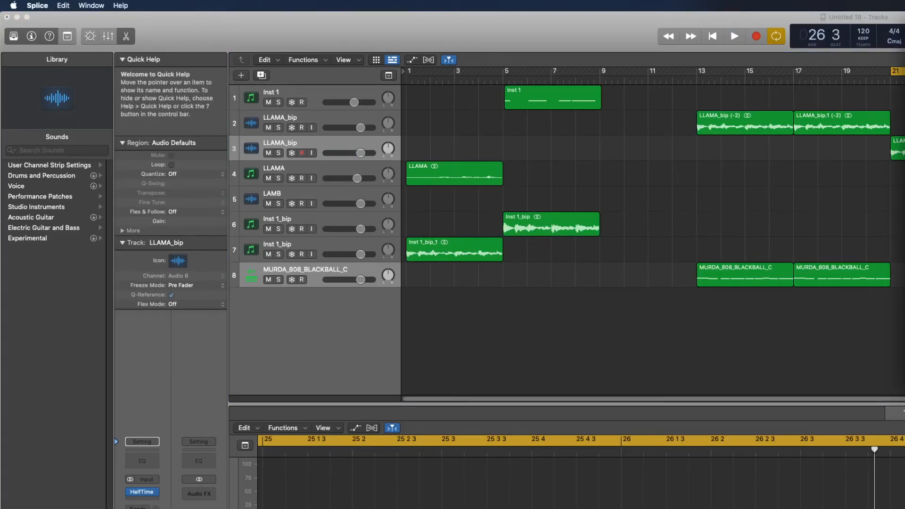
drag(697, 353, 709, 347)
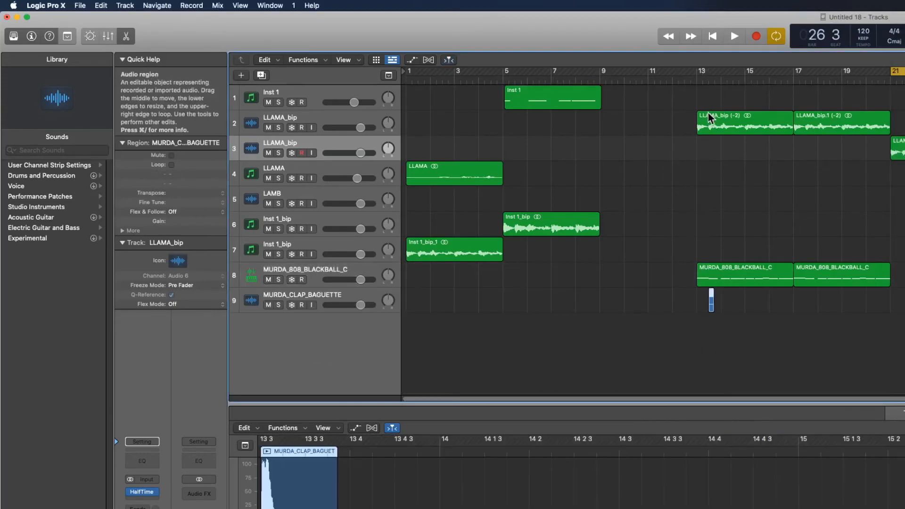
drag(700, 75, 886, 101)
key(space)
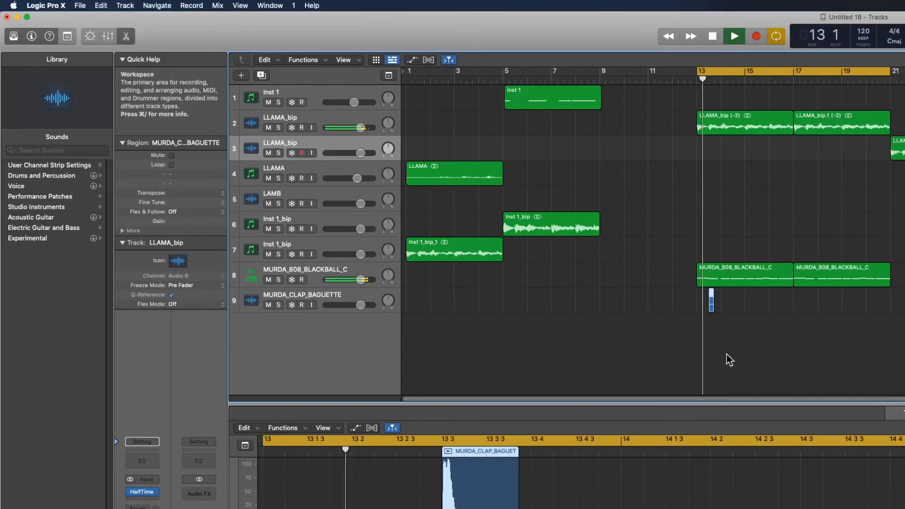
Repeat the clap region seven times at one-bar spacing so it fills the cycle area through bar 20.
drag(696, 303, 721, 309)
key(super+r)
key(super+r)
key(super+r)
key(super+r)
key(super+r)
key(super+r)
key(super+r)
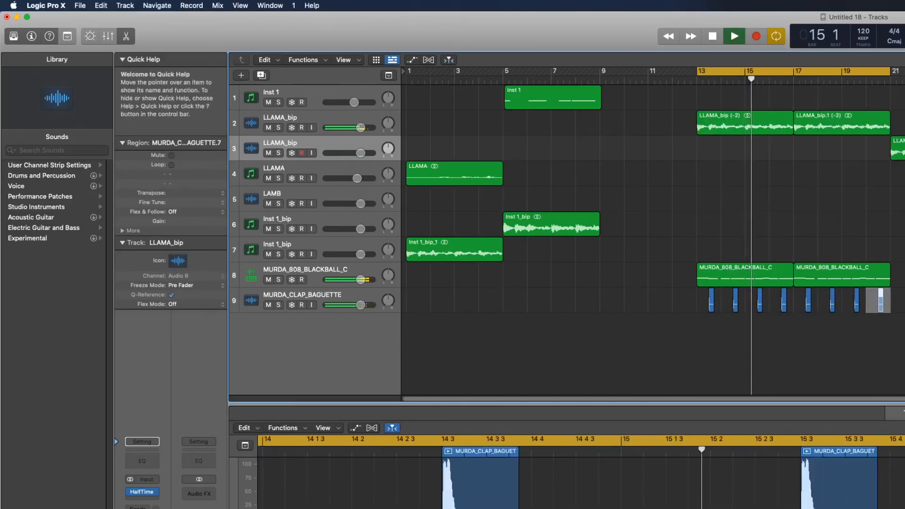
Bring the MURDA_HAT_CLOSED_6IX sample from Splice onto a new track at bar 13, and stop playback.
key(super+Tab)
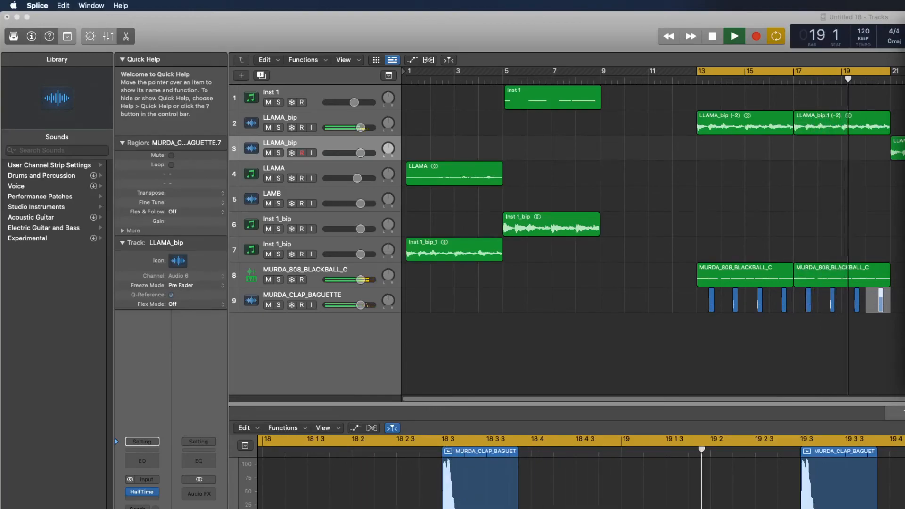
drag(900, 381, 698, 364)
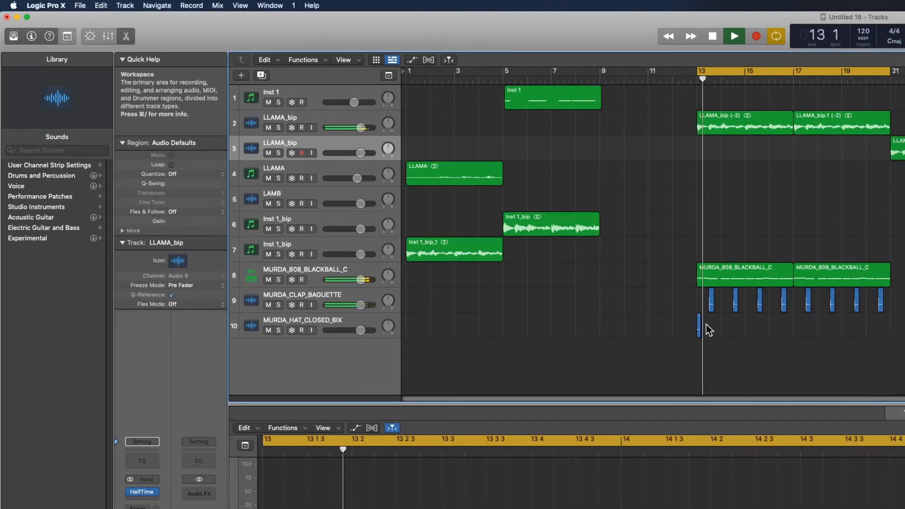
key(space)
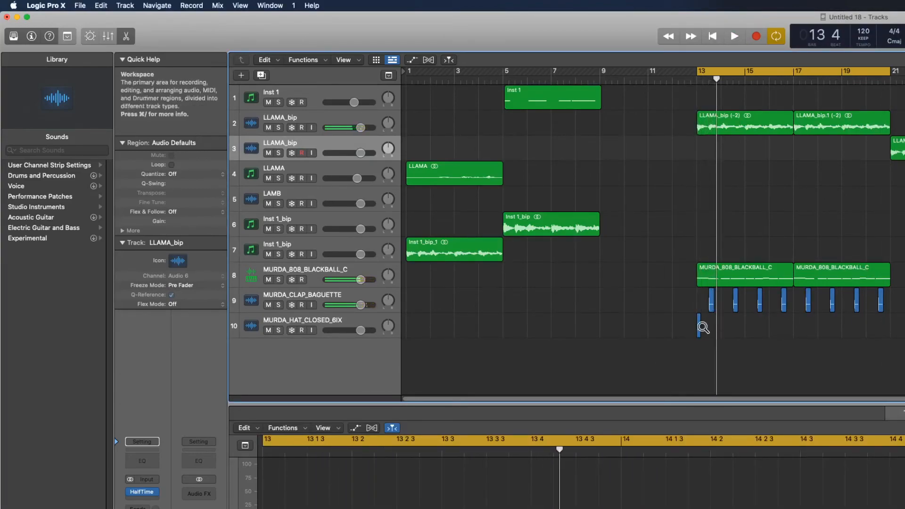
Copy the closed hat to beats 2, 3 and 4 of bar 13, loop the beat 4 hat to bar 14, and audition.
scroll(699, 331, up, 5)
scroll(700, 331, up, 3)
drag(561, 332, 795, 321)
scroll(707, 336, up, 3)
key(space)
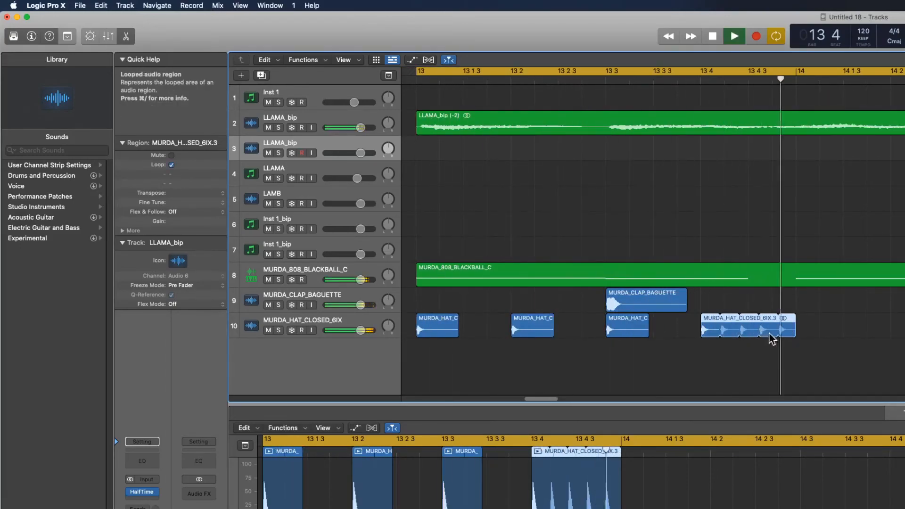
Replace the looped hat on beat 4 of bar 13 with three trimmed sixteenth-note hats, and audition the roll.
key(space)
drag(795, 321, 756, 329)
key(space)
key(space)
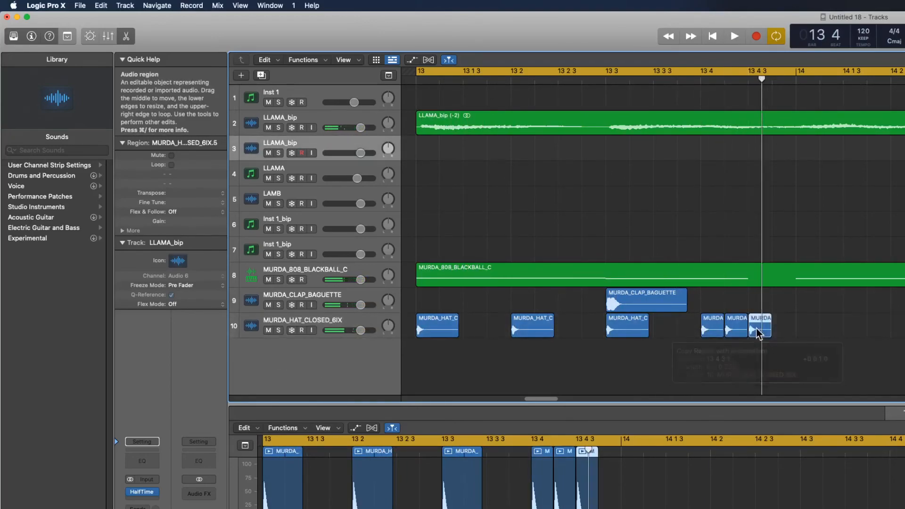
key(space)
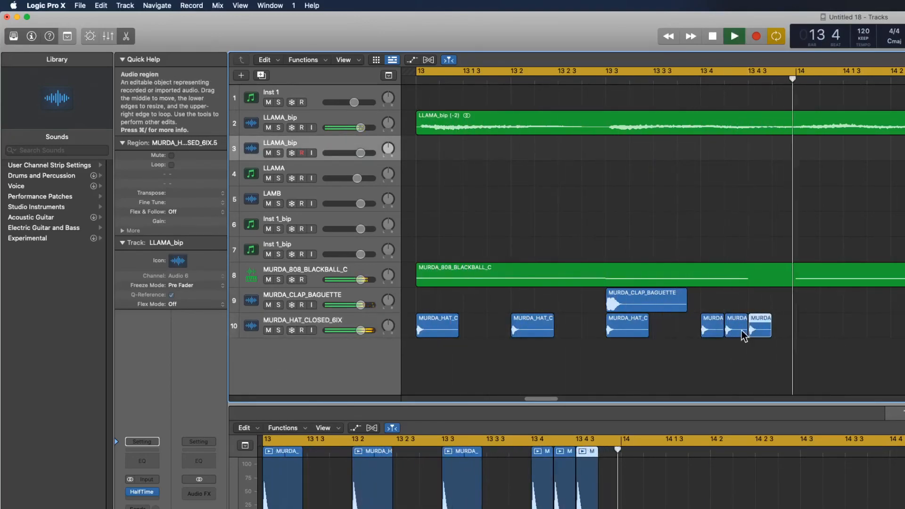
key(space)
Copy the six hat regions of bar 13 to bar 14 and audition the repeated pattern.
drag(835, 323, 510, 323)
drag(845, 328, 398, 353)
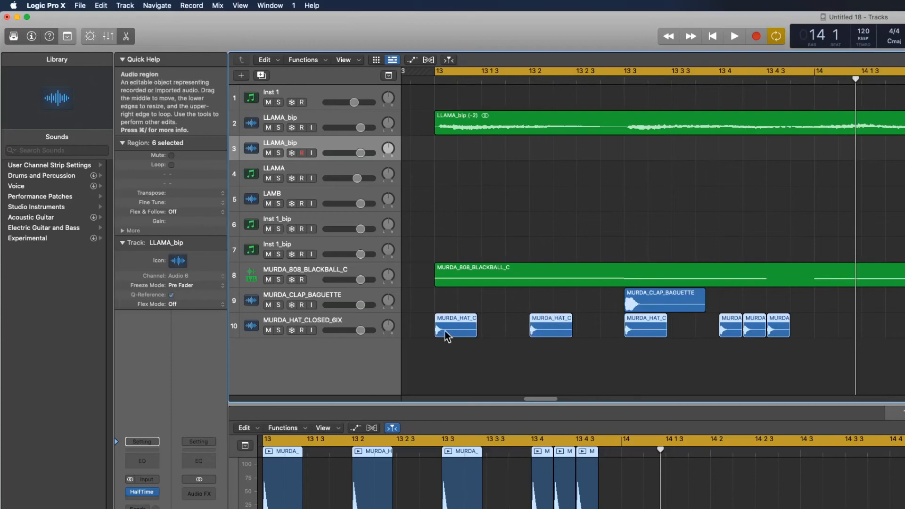
drag(448, 332, 826, 322)
scroll(836, 326, down, 10)
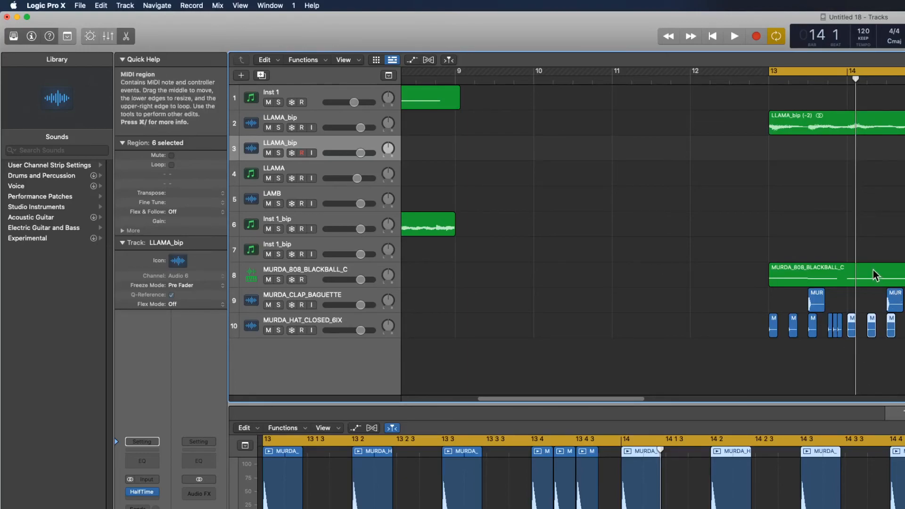
click(872, 341)
key(space)
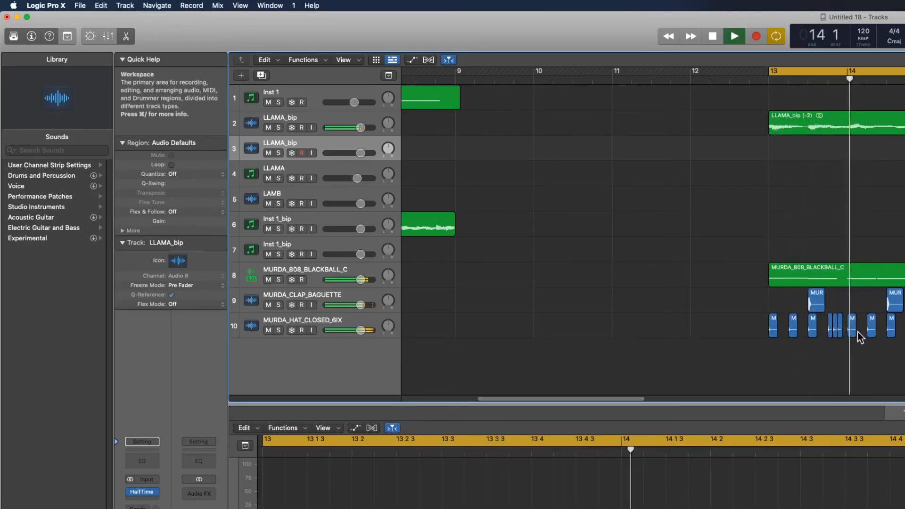
key(space)
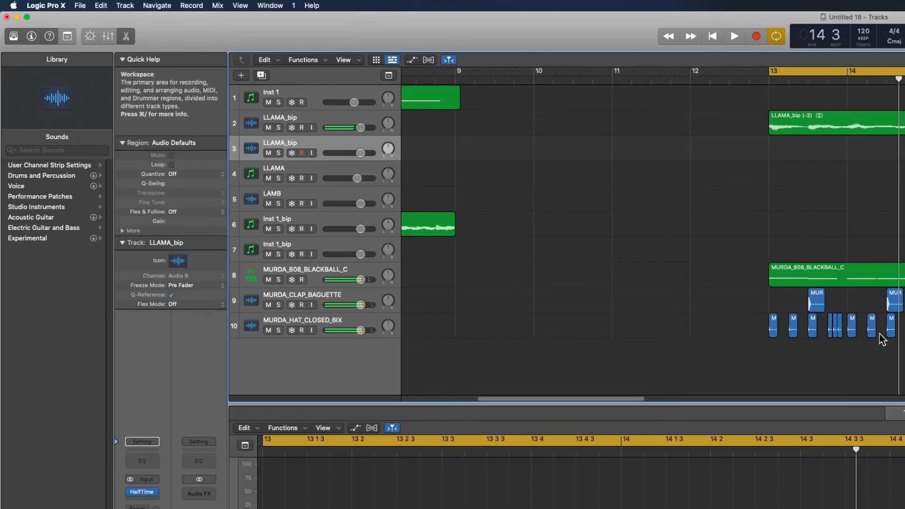
Build a run of three sixteenth-note hats starting on beat 2 of bar 14, and audition it.
scroll(880, 337, up, 5)
drag(817, 329, 845, 327)
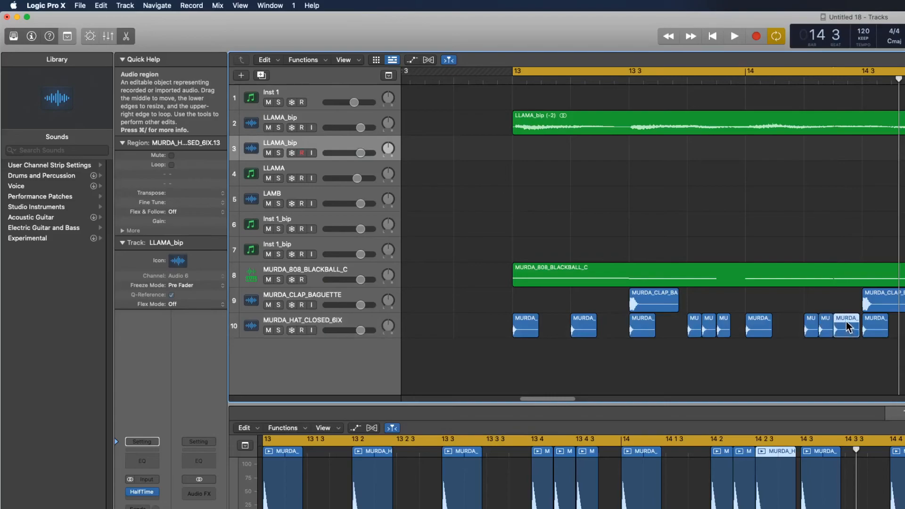
key(space)
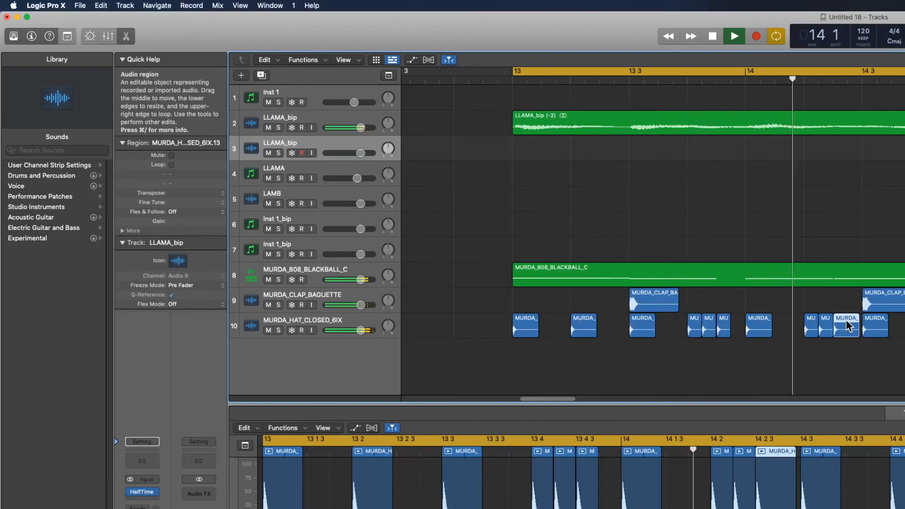
key(space)
Fill beat 3 of bar 14 with four sixteenth-note hats and audition the pattern from bar 13.
drag(876, 326, 904, 330)
key(super+Right)
key(super+Right)
key(super+Right)
key(super+Right)
key(space)
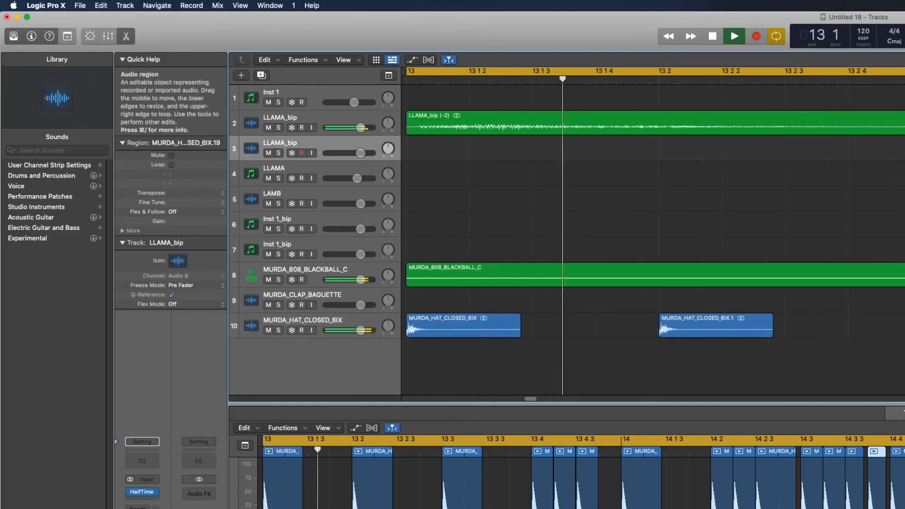
scroll(904, 330, down, 5)
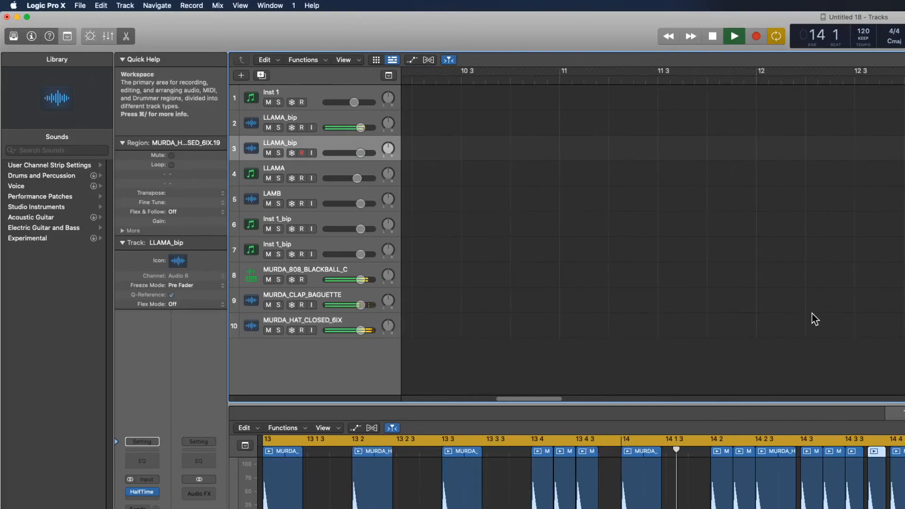
key(space)
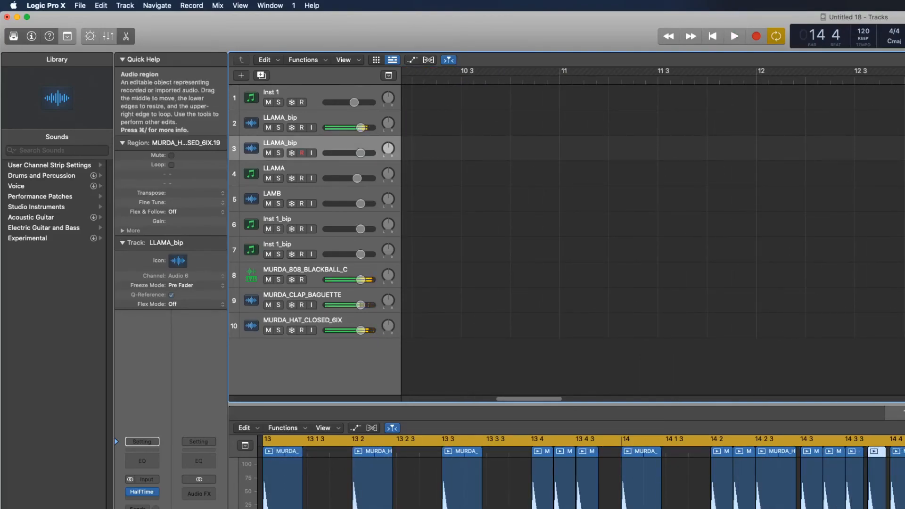
Delete the second and fourth sixteenth-note hats in beat 3 of bar 14, auditioning with the cycle area starting at bar 14.
key(Delete)
key(comma)
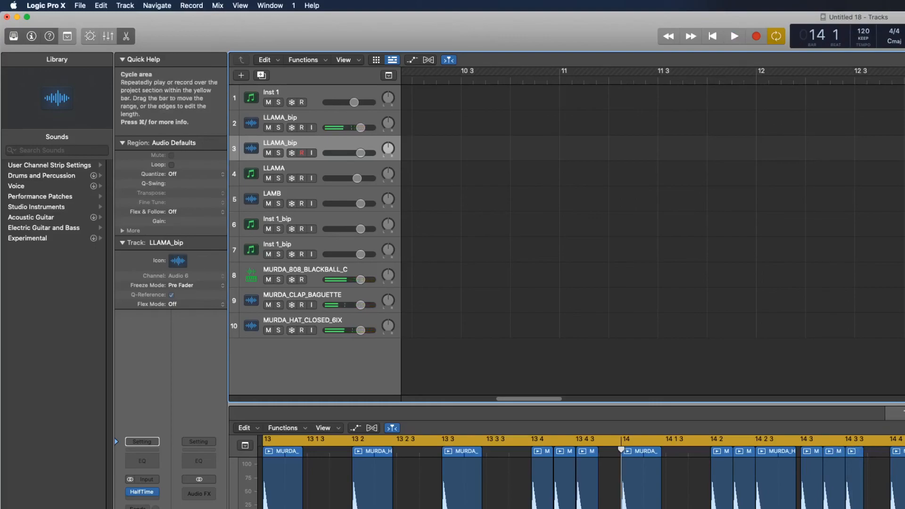
drag(286, 440, 622, 439)
key(space)
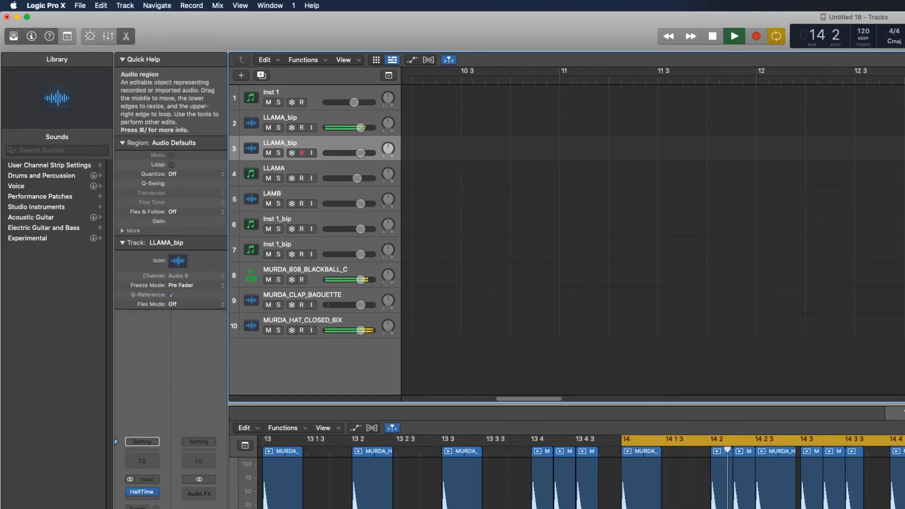
key(space)
click(834, 472)
key(Delete)
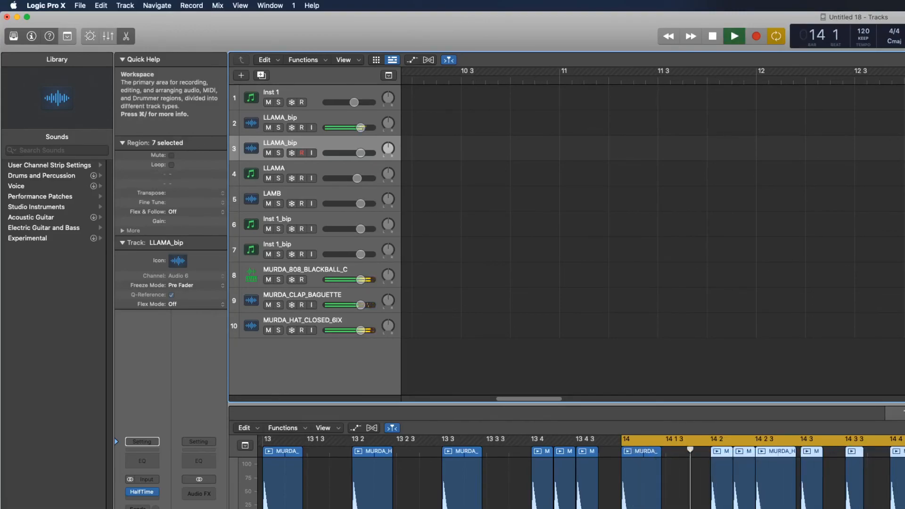
key(space)
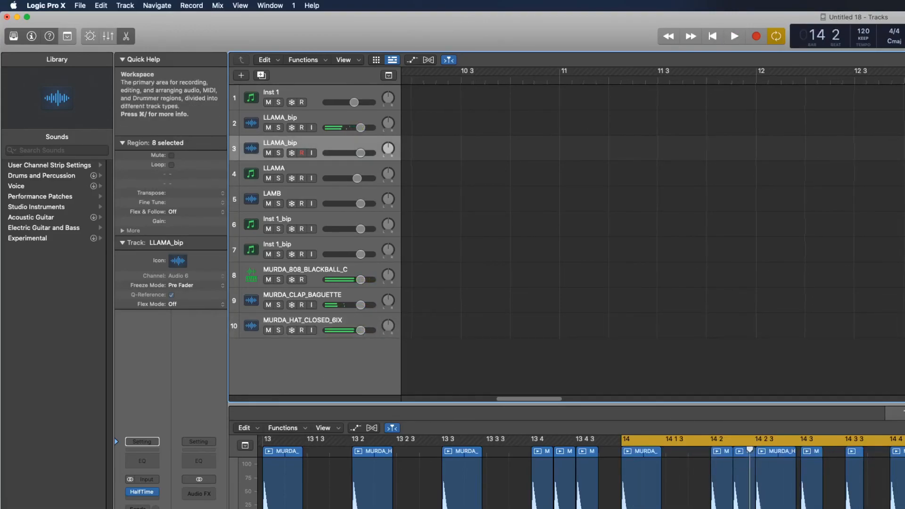
Copy the eight selected hat regions further along the hat track, audition around bar 16, and delete the unwanted hats.
scroll(653, 236, right, 3)
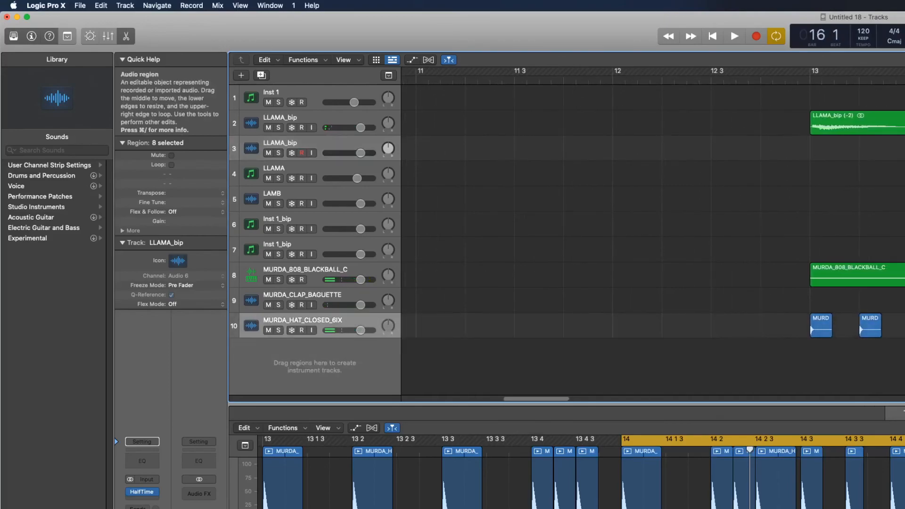
key(space)
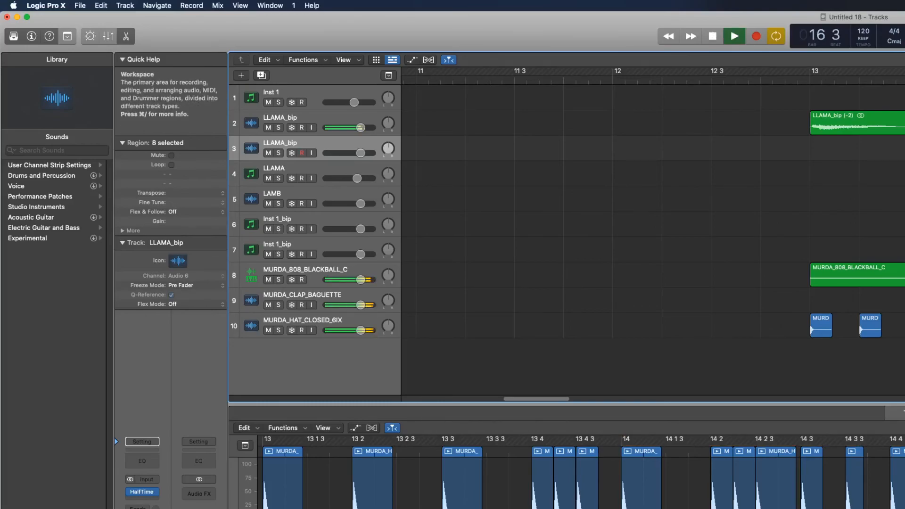
key(Delete)
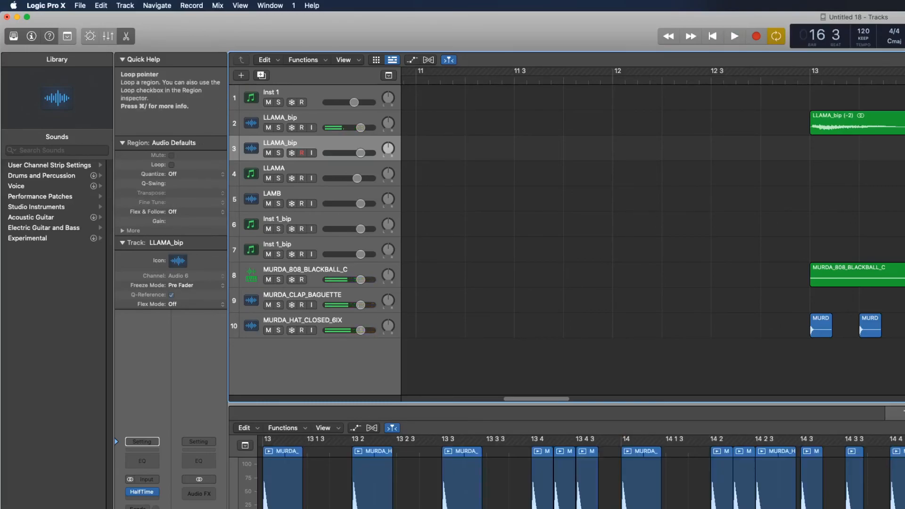
click(902, 321)
key(Delete)
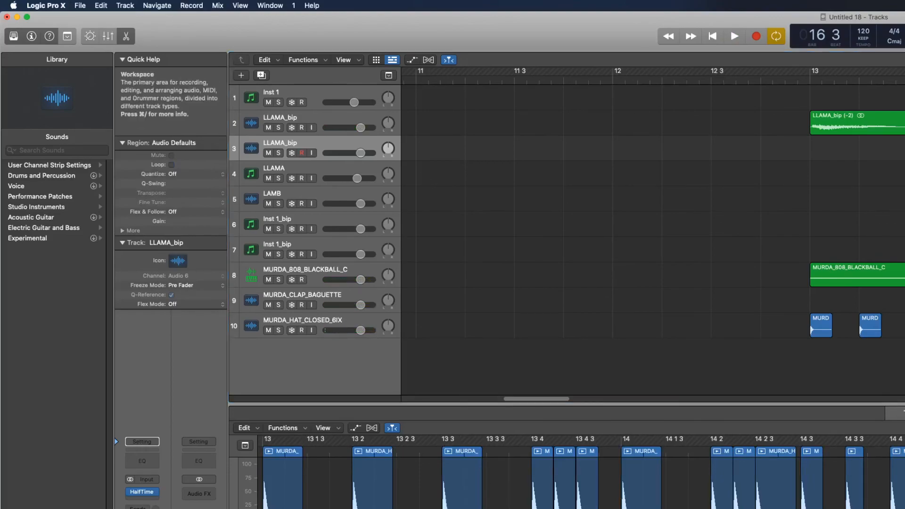
Loop a hat region in the copied pattern and audition the fill around bars 15 and 16.
key(space)
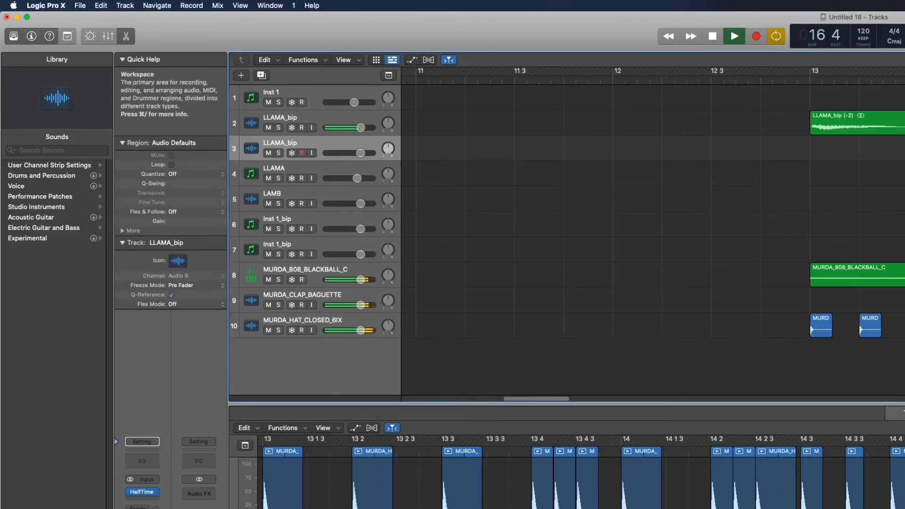
key(space)
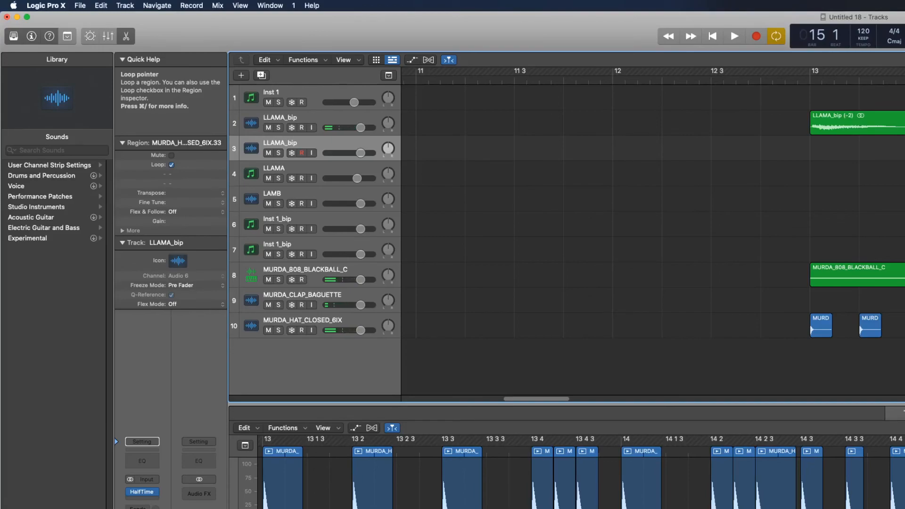
key(space)
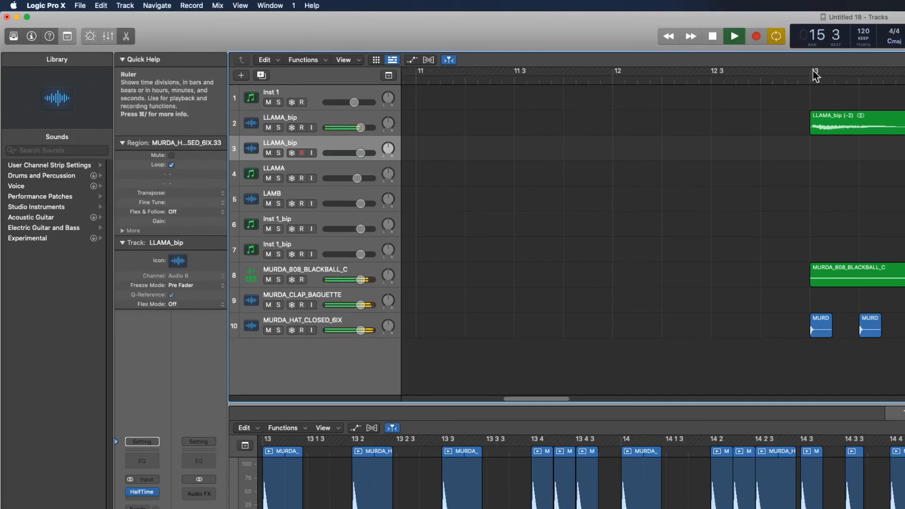
Set the cycle area to start at bar 13, then loop a hat region near beat 4 of bar 16 and audition the pattern.
drag(812, 71, 904, 71)
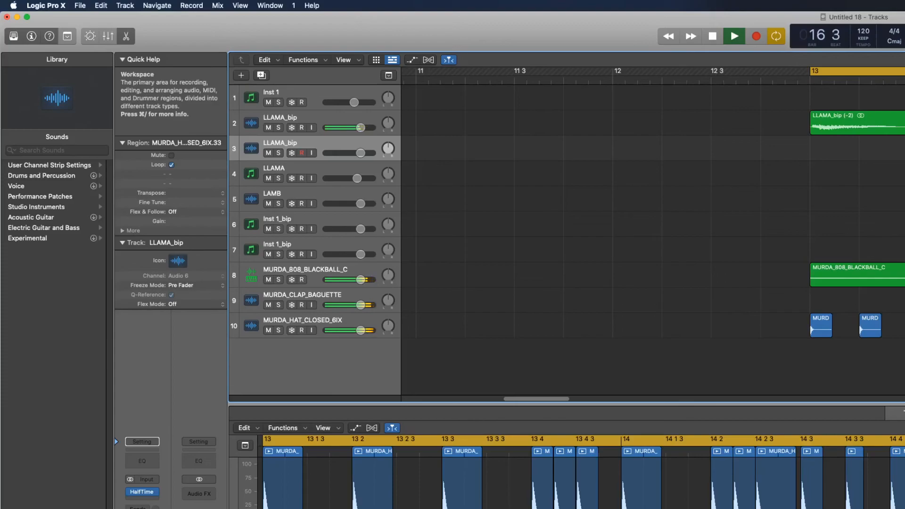
key(space)
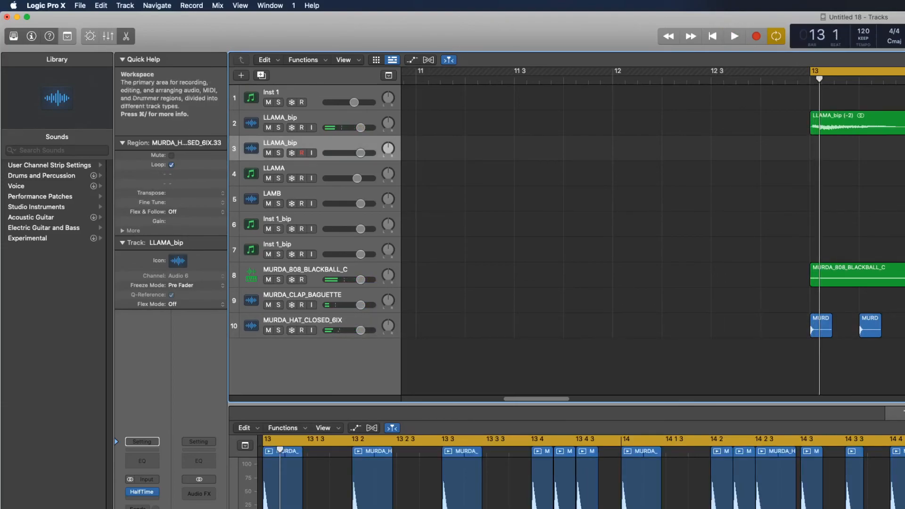
scroll(653, 236, right, 10)
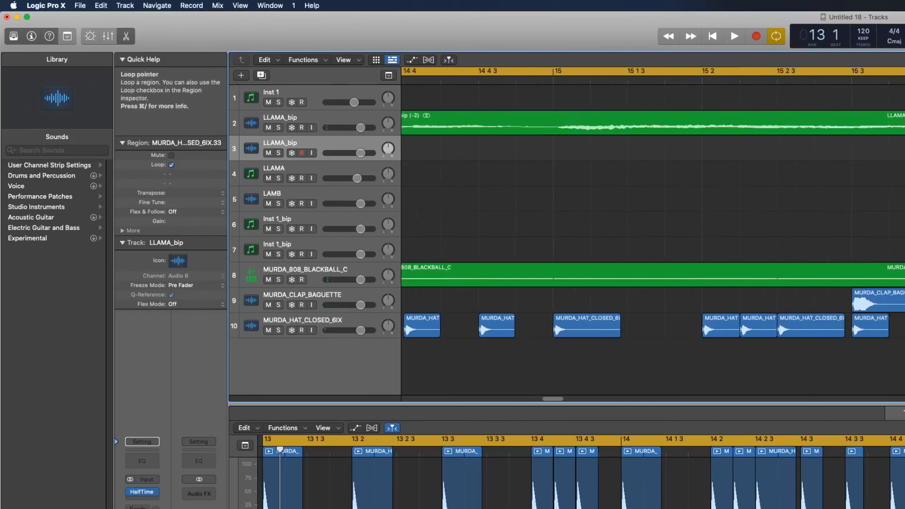
key(l)
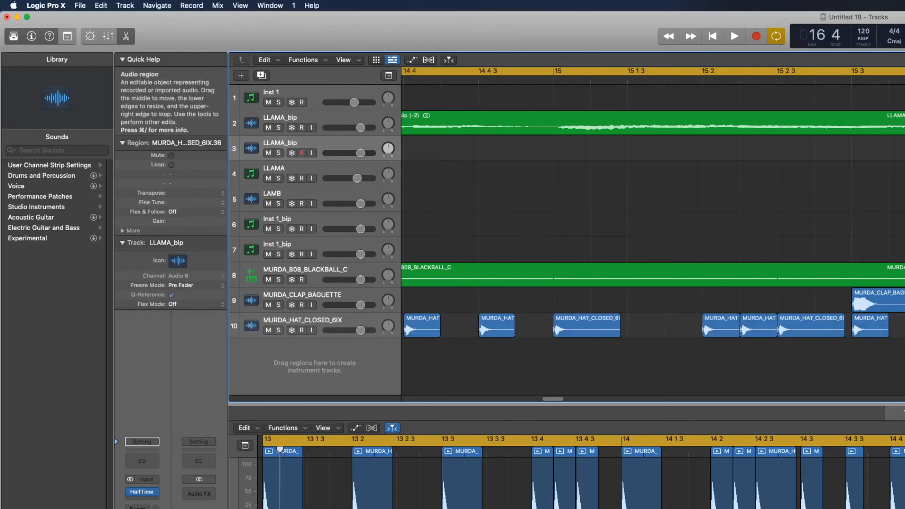
key(space)
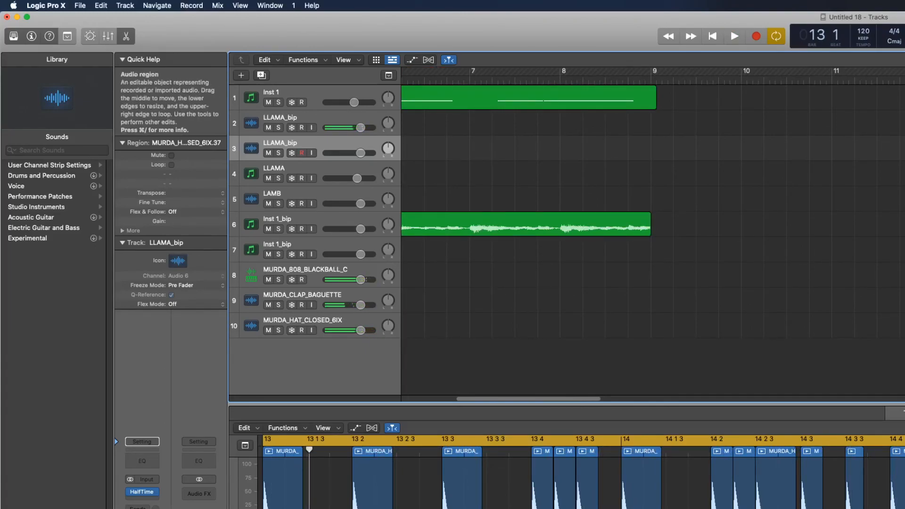
key(space)
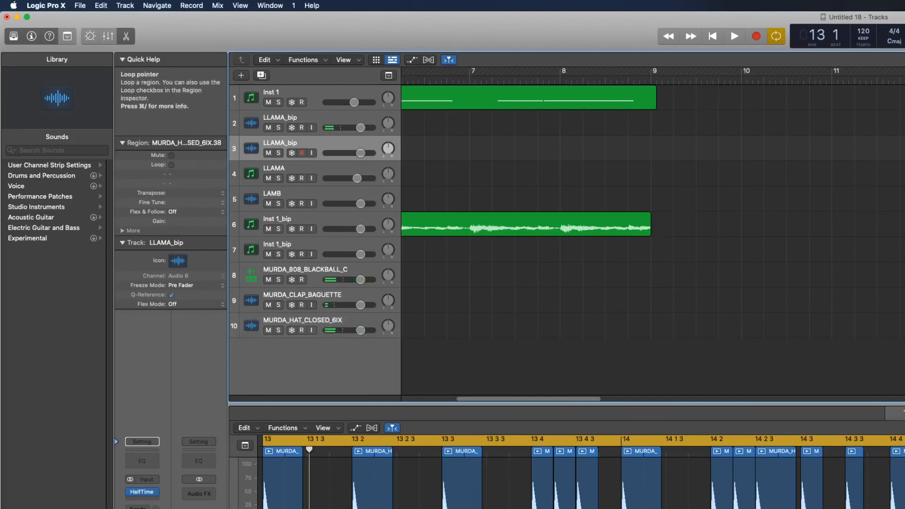
key(l)
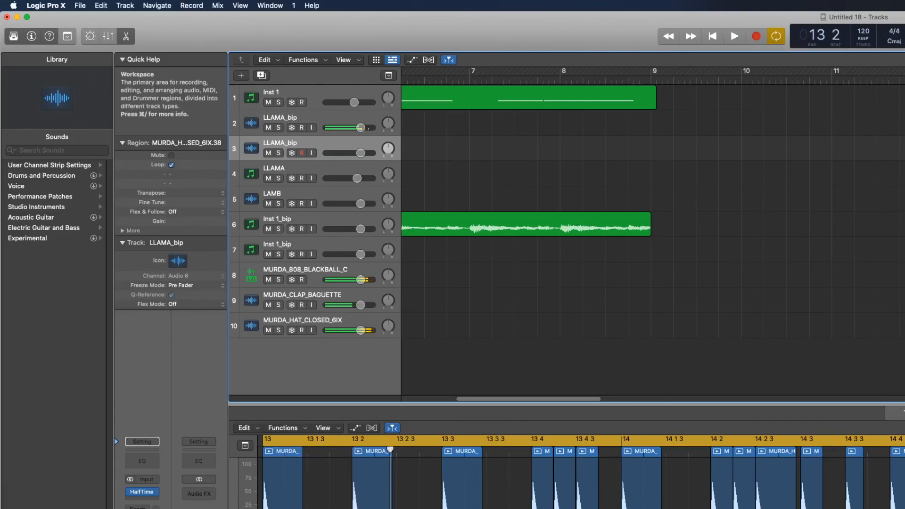
Copy another looped hat region at beat 4 of bar 16 and audition the fill.
scroll(653, 240, down, 3)
scroll(652, 240, right, 10)
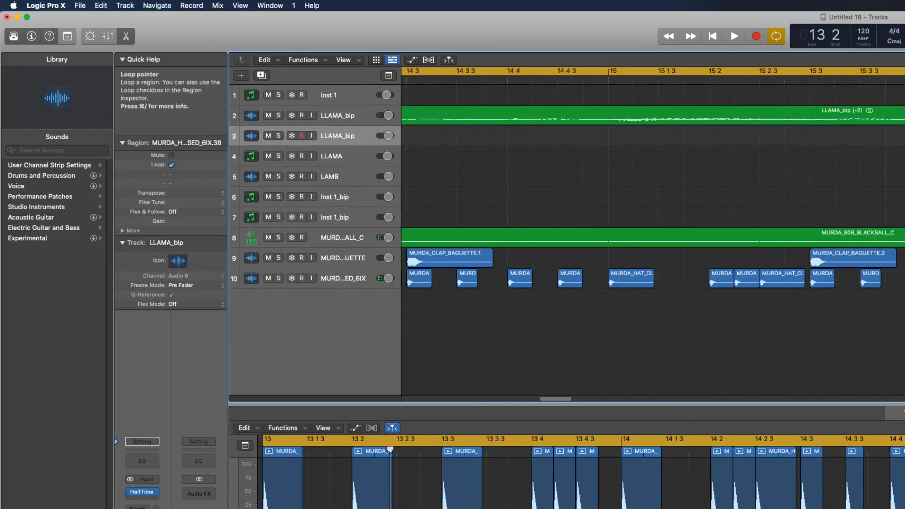
drag(902, 279, 904, 278)
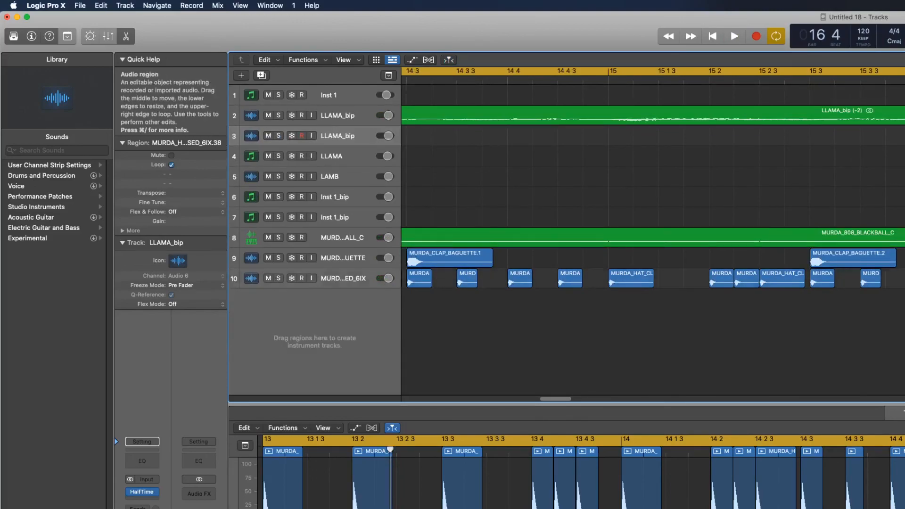
key(space)
scroll(653, 241, down, 10)
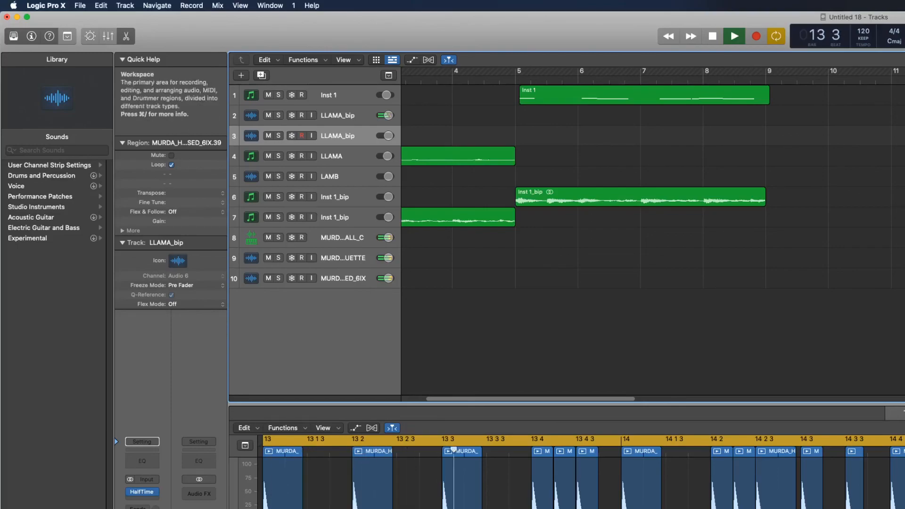
Select all hat regions in bars 13 to 16 and copy them to start at bar 17.
key(space)
key(super+a)
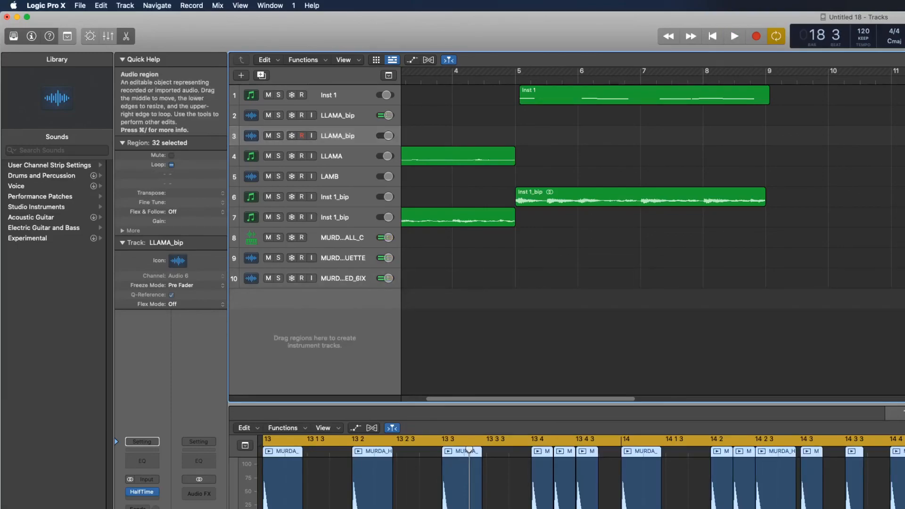
drag(904, 299, 904, 278)
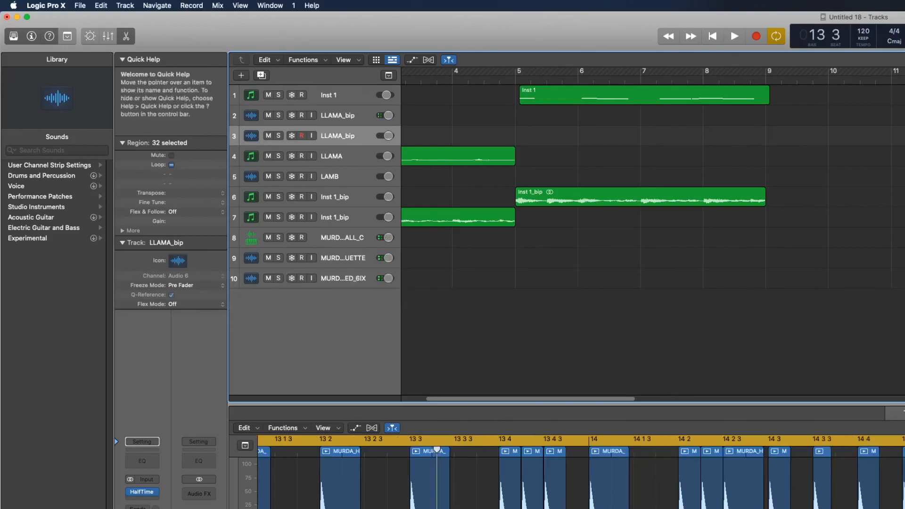
Set the cycle area from bar 13 to bar 21 and play the full arrangement.
drag(891, 71, 904, 71)
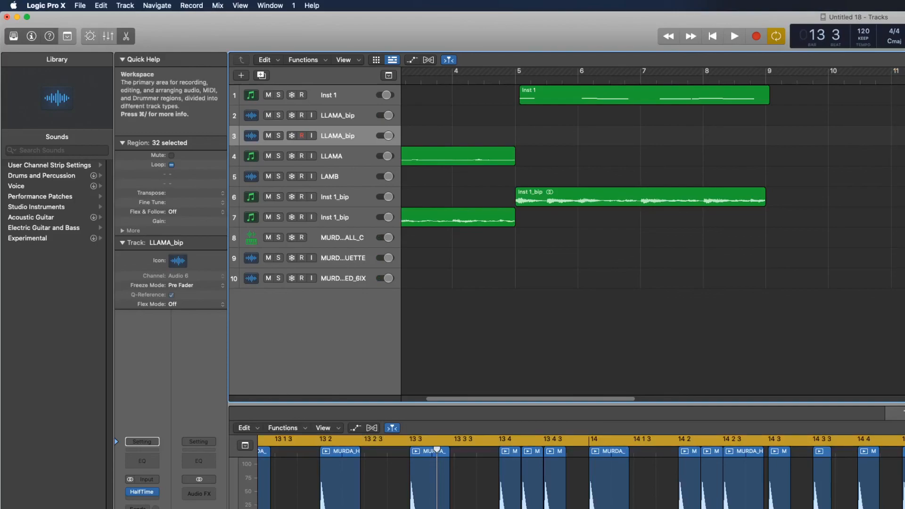
key(space)
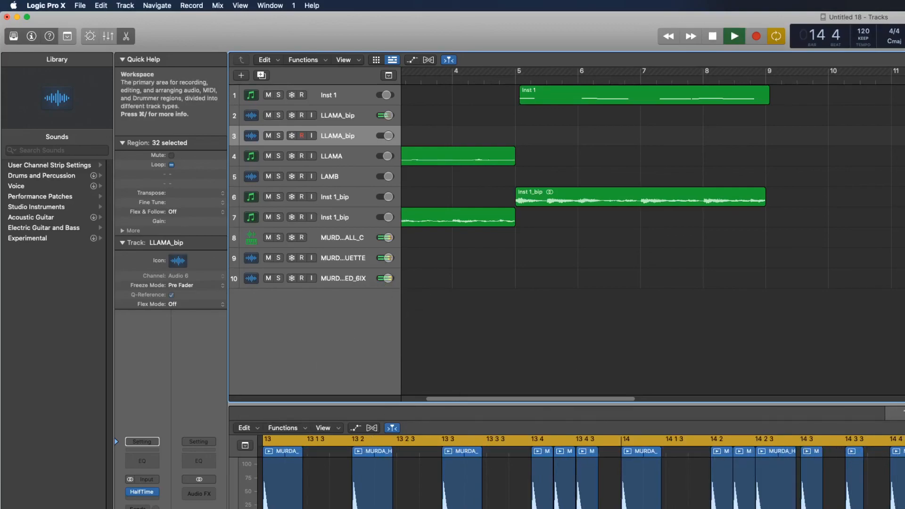
scroll(653, 236, down, 5)
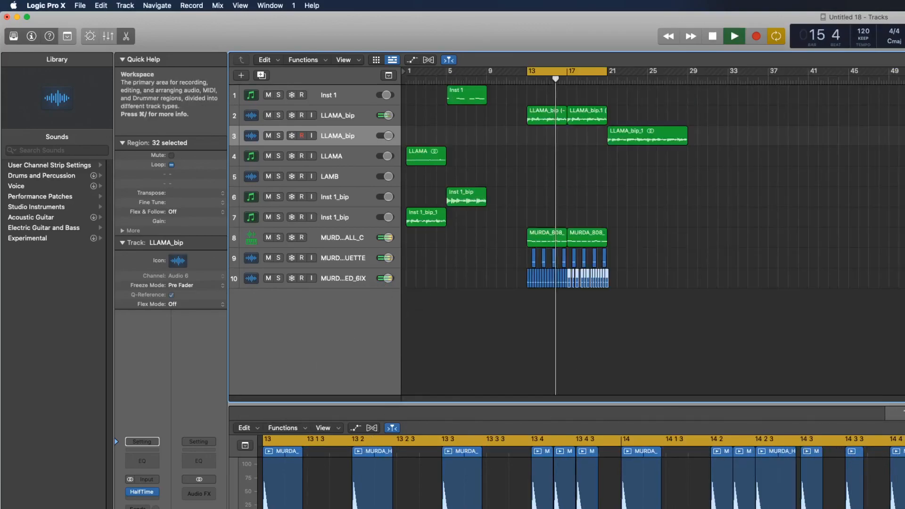
scroll(858, 309, up, 5)
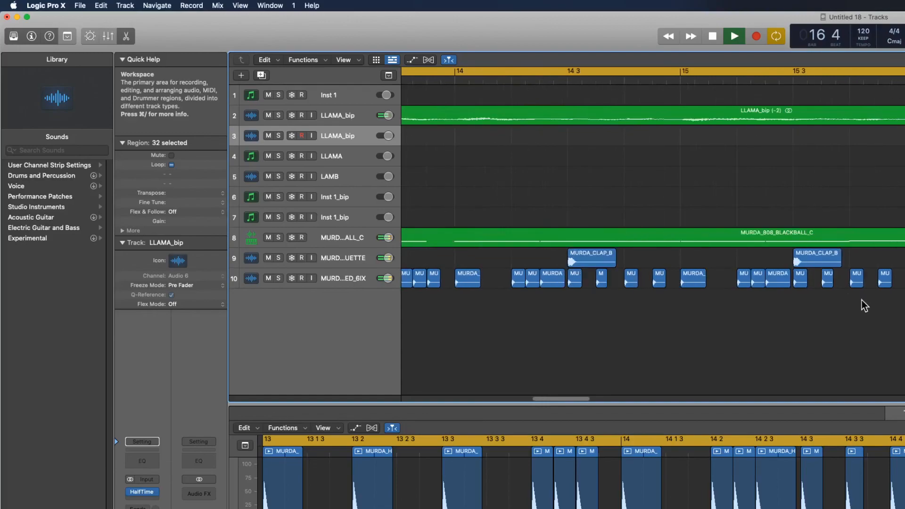
scroll(864, 306, down, 5)
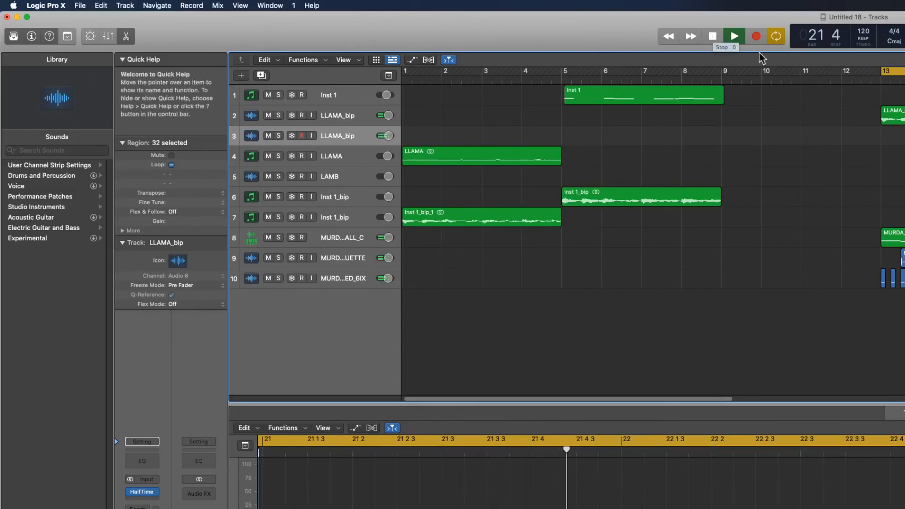
Move the Logic Pro tracks window and the Splice window lower on the desktop to uncover the windows behind them.
key(super+Tab)
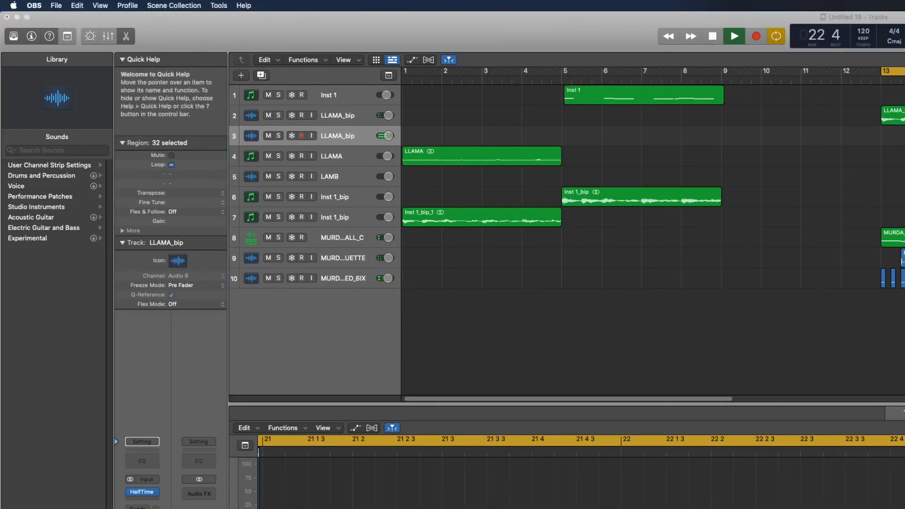
key(super+Tab)
key(super+Tab)
key(super+Tab)
key(super+Tab)
key(super+Tab)
drag(856, 17, 858, 167)
key(super+Tab)
key(super+Tab)
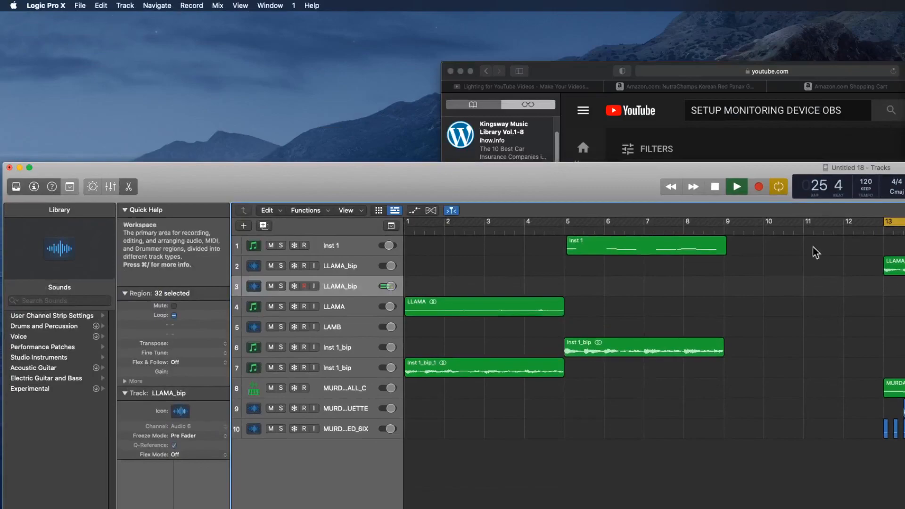
key(super+Tab)
key(super+Tab)
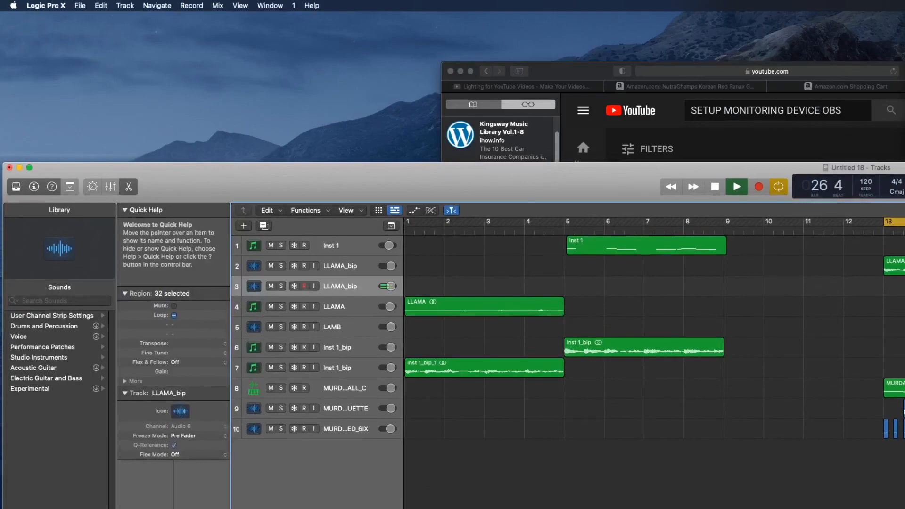
drag(900, 52, 858, 168)
Switch to OBS while the beat keeps playing.
key(super+Tab)
key(super+Tab)
key(super+Tab)
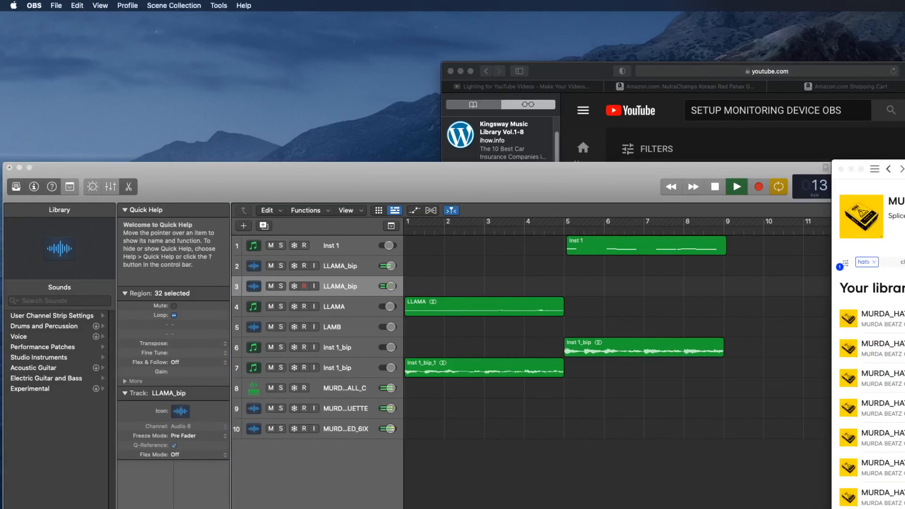
key(super+Tab)
key(super+Tab)
key(super+Tab)
key(super+Tab)
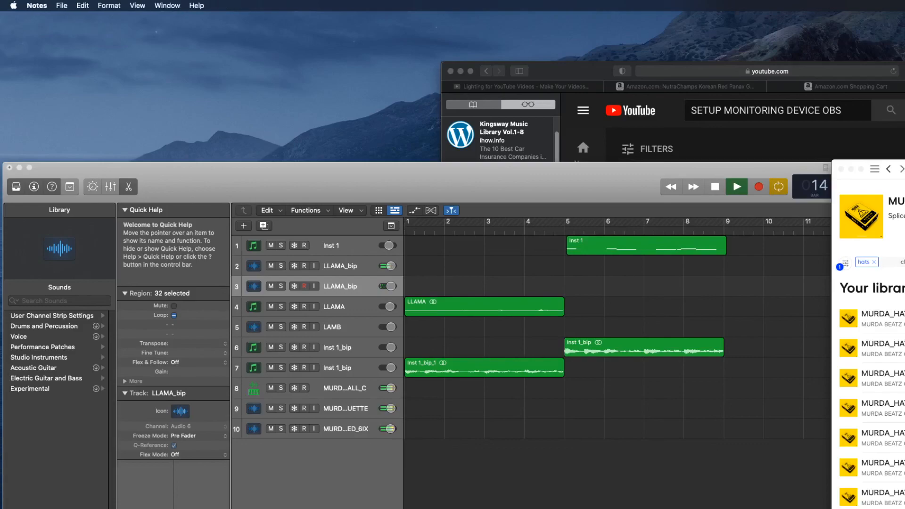
key(super+Tab)
key(super+Tab)
key(super+Tab)
key(super+Tab)
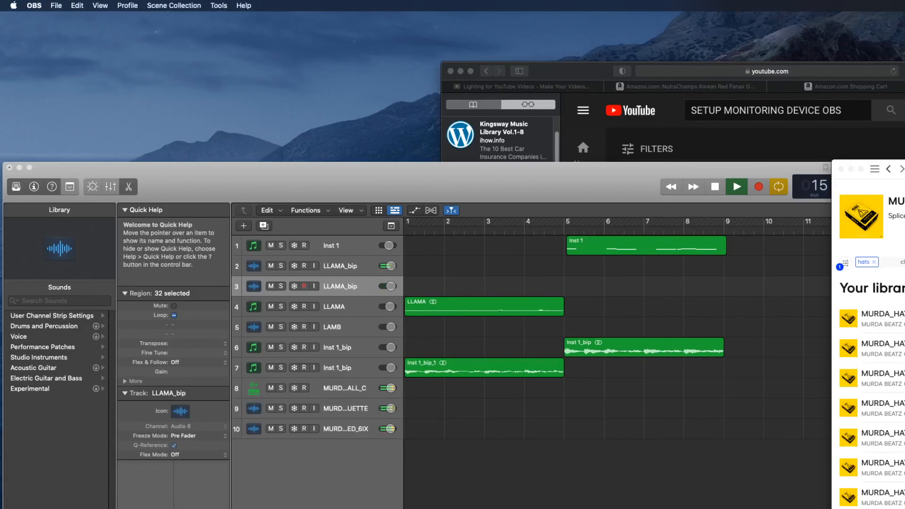